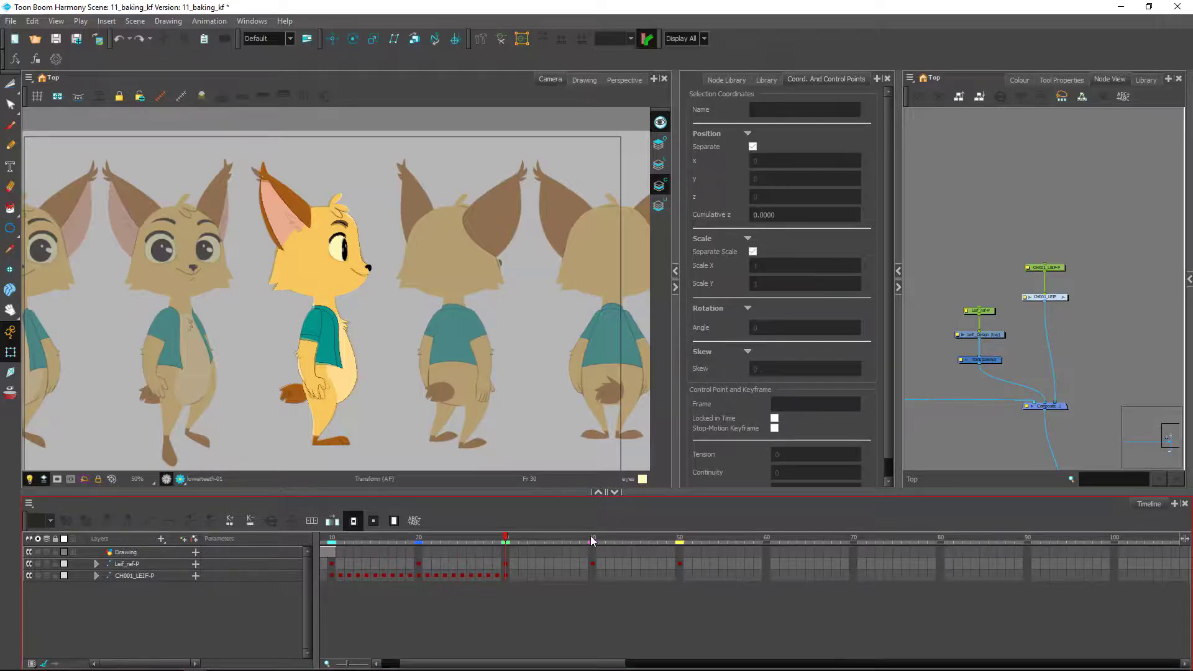
# Jump to frame 40, scrub back to frame 30, then return to frame 40.
pyautogui.click(592, 564)
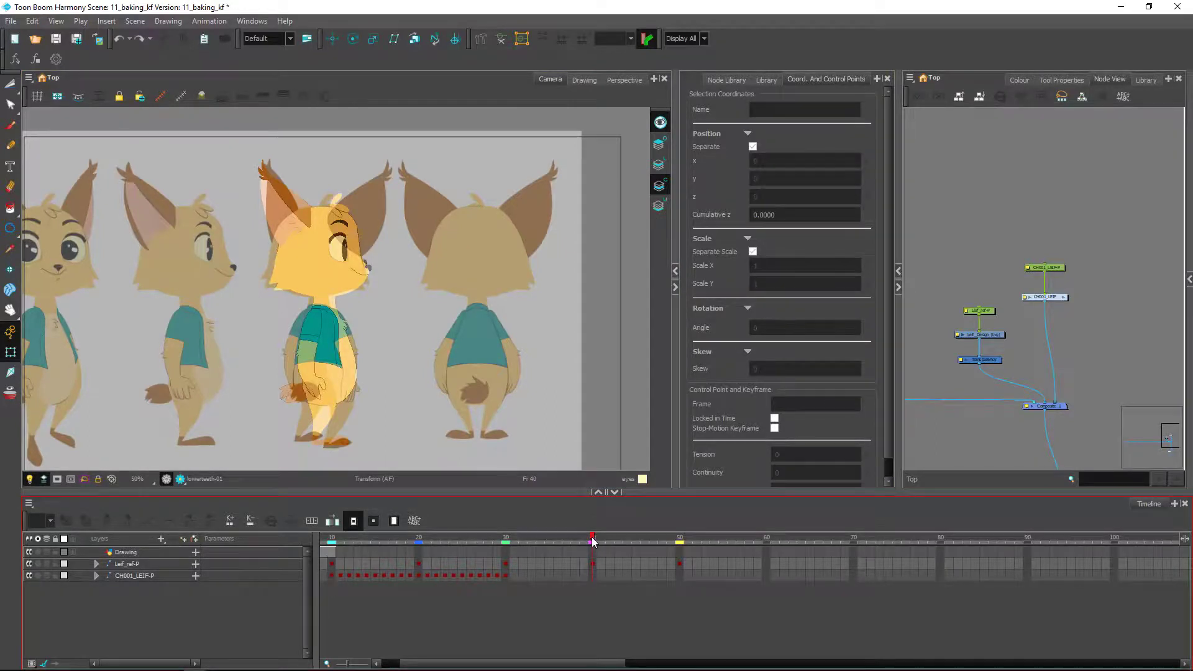
pyautogui.moveTo(592, 541); pyautogui.dragTo(507, 540)
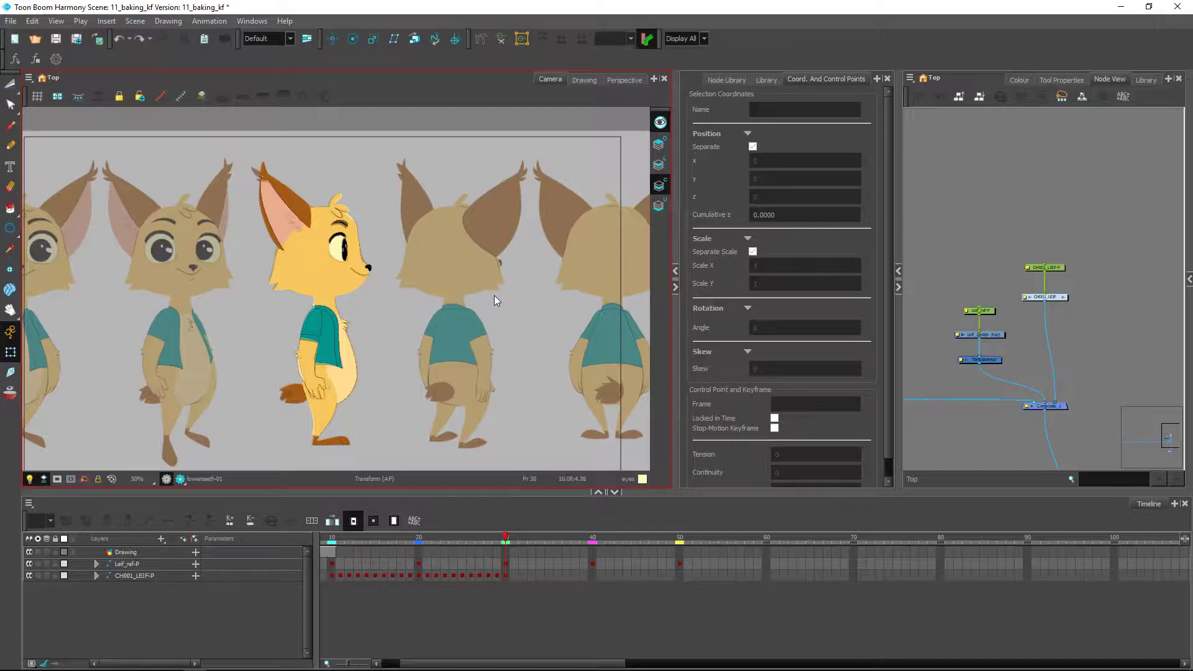
pyautogui.click(571, 589)
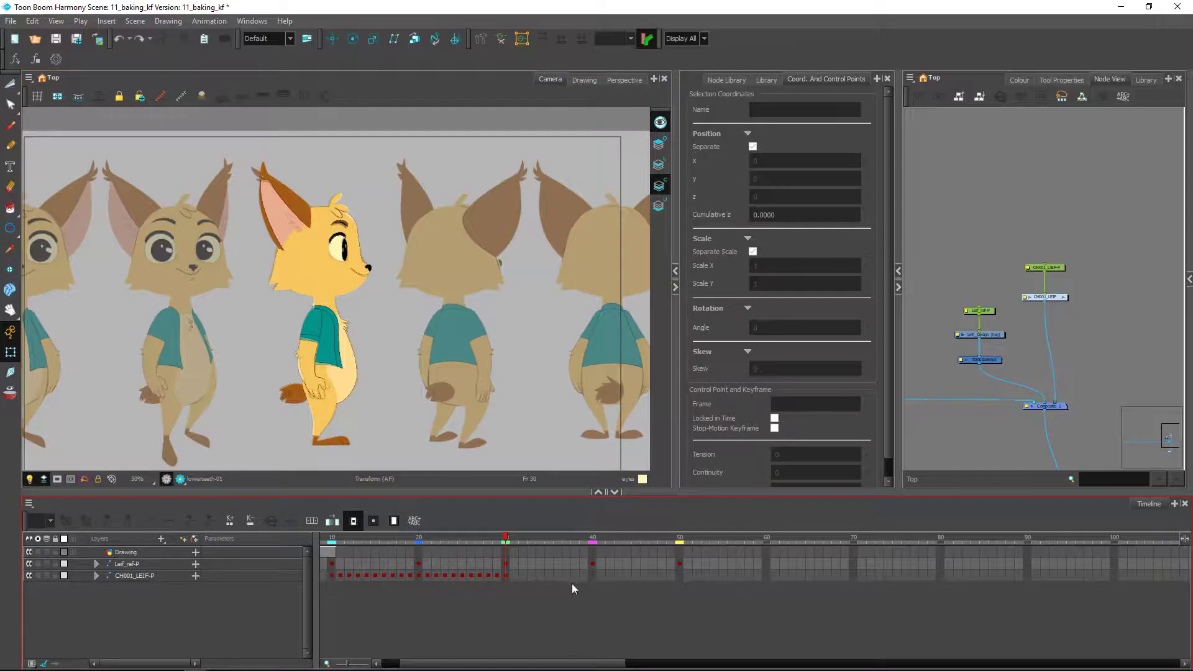
pyautogui.click(592, 535)
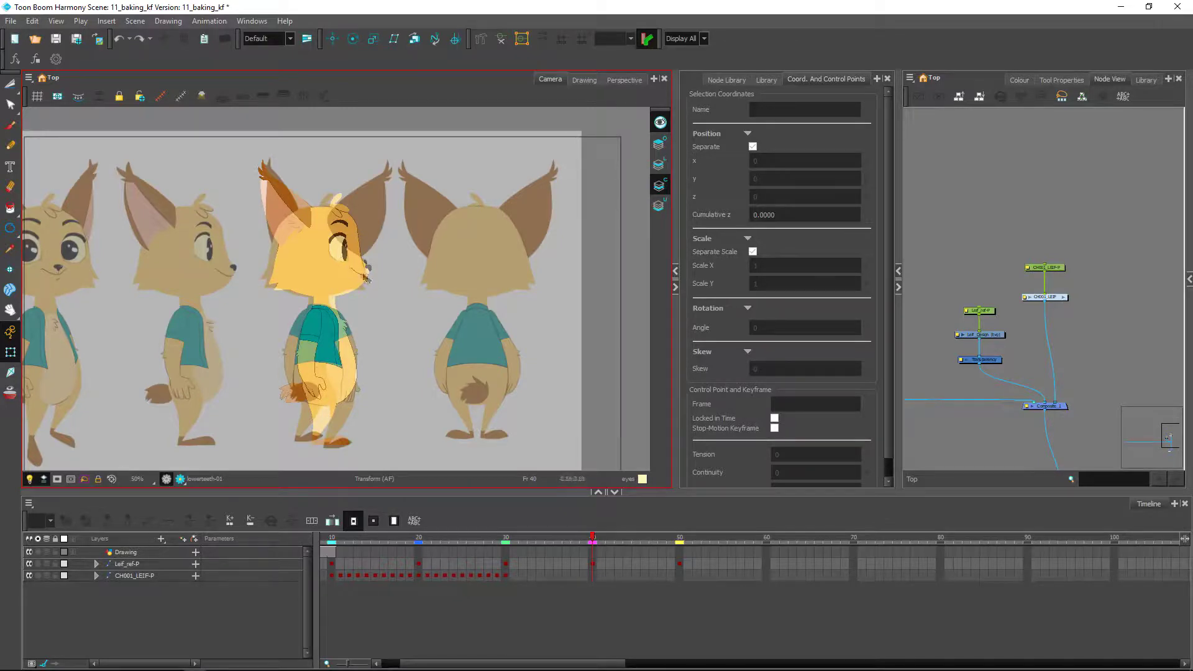
pyautogui.scroll(5, 378, 281)
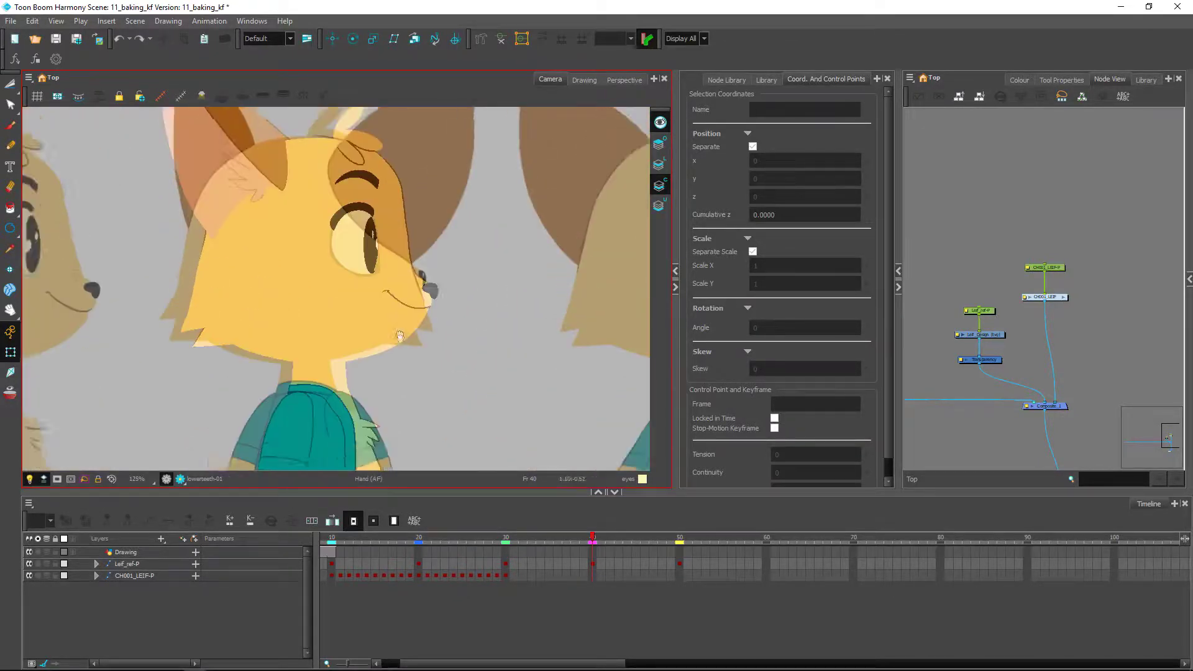
# Raise the reference Transparency node from 56 to 64, close its properties, and select eye_F.
pyautogui.scroll(2, 403, 348)
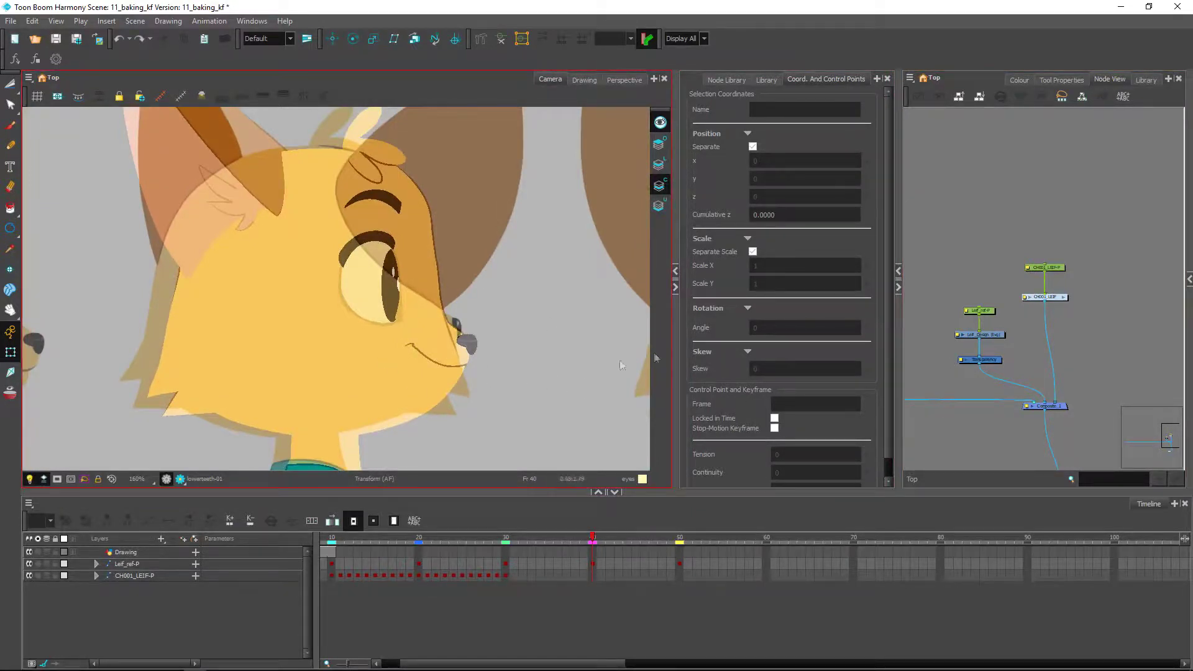
pyautogui.doubleClick(960, 360)
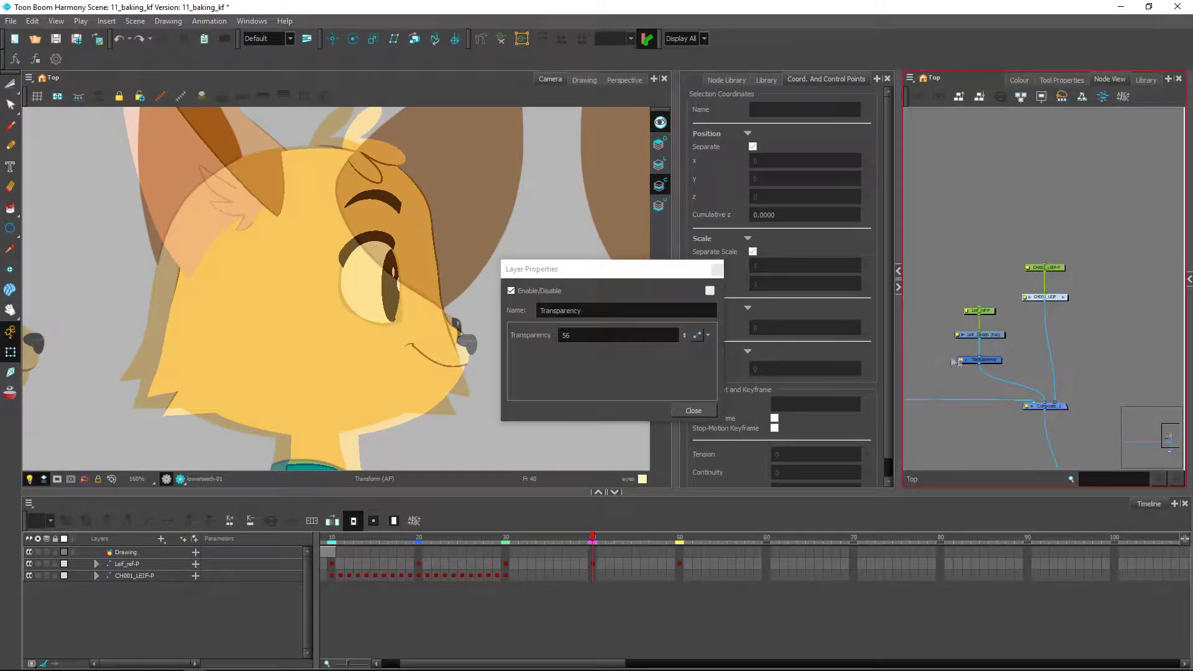
pyautogui.moveTo(684, 335); pyautogui.dragTo(683, 318)
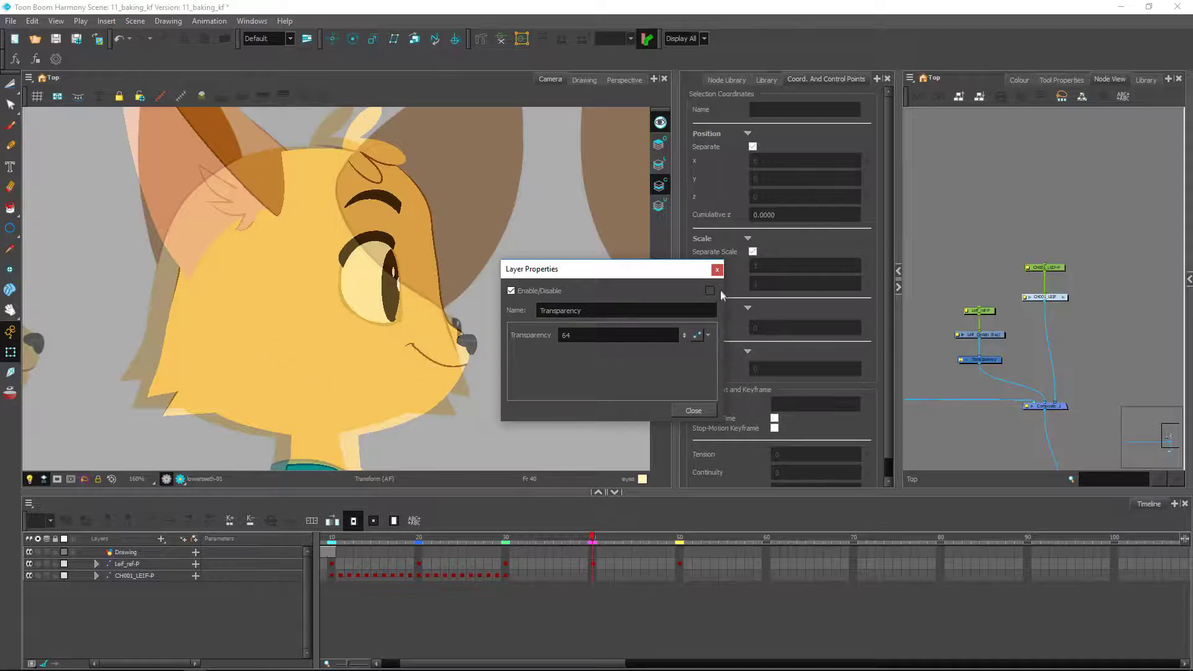
pyautogui.click(717, 269)
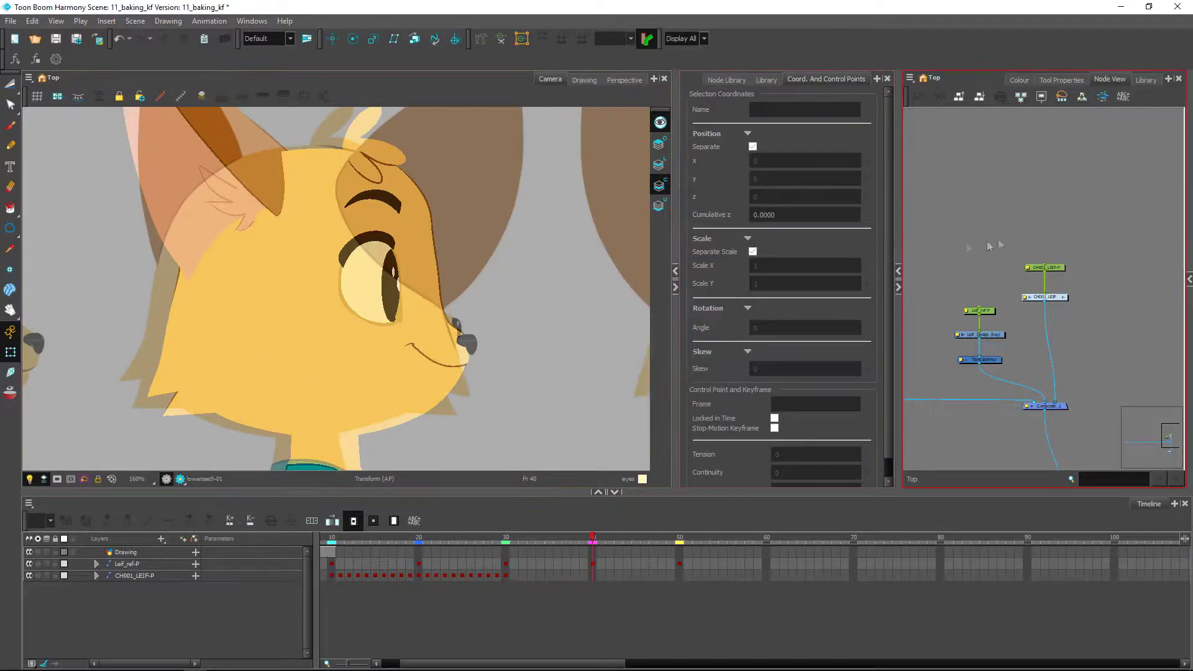
pyautogui.click(368, 308)
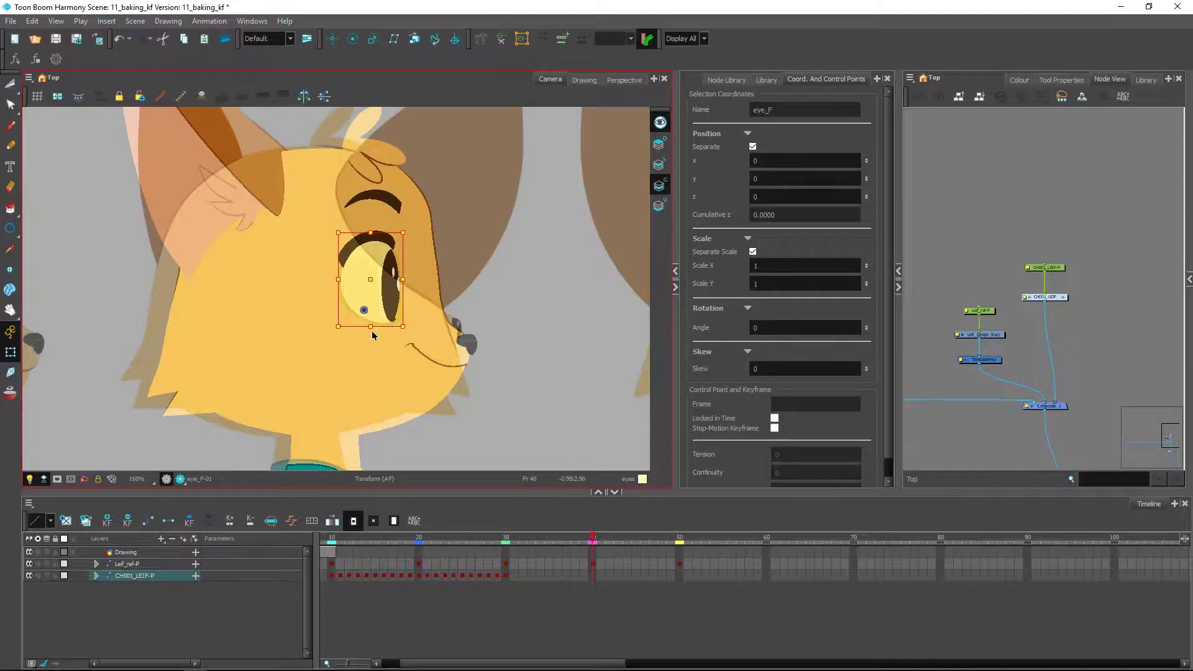
# Test-move the muzzle drawing to the right, then undo it back to its original position.
pyautogui.click(442, 345)
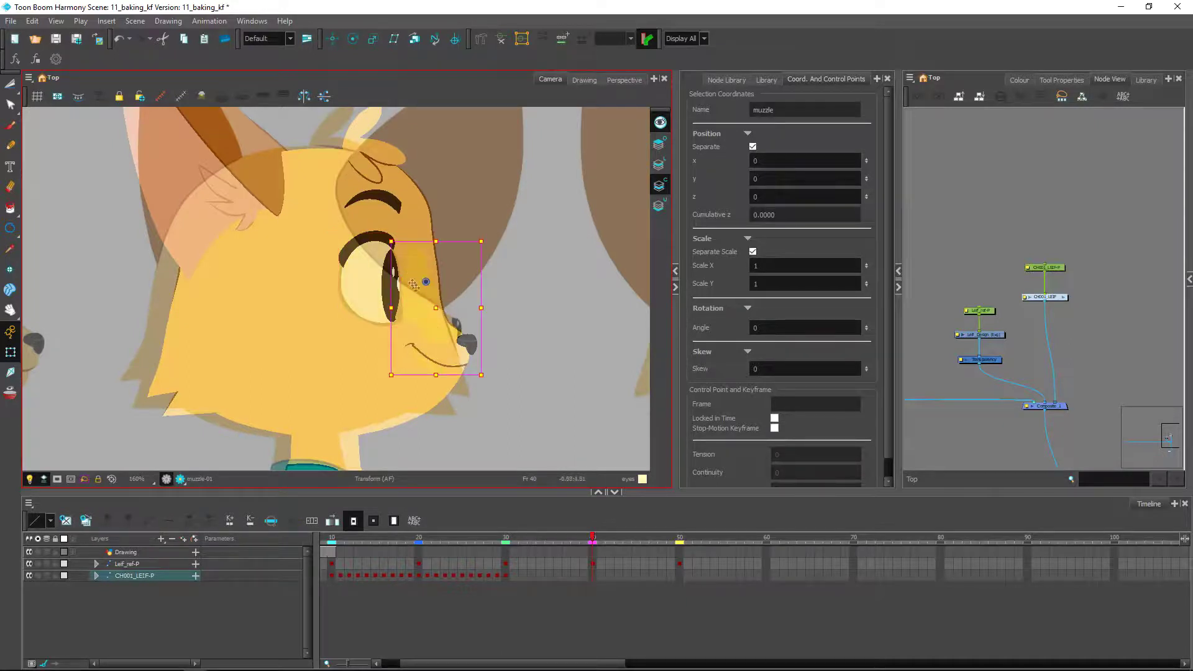
pyautogui.click(992, 338)
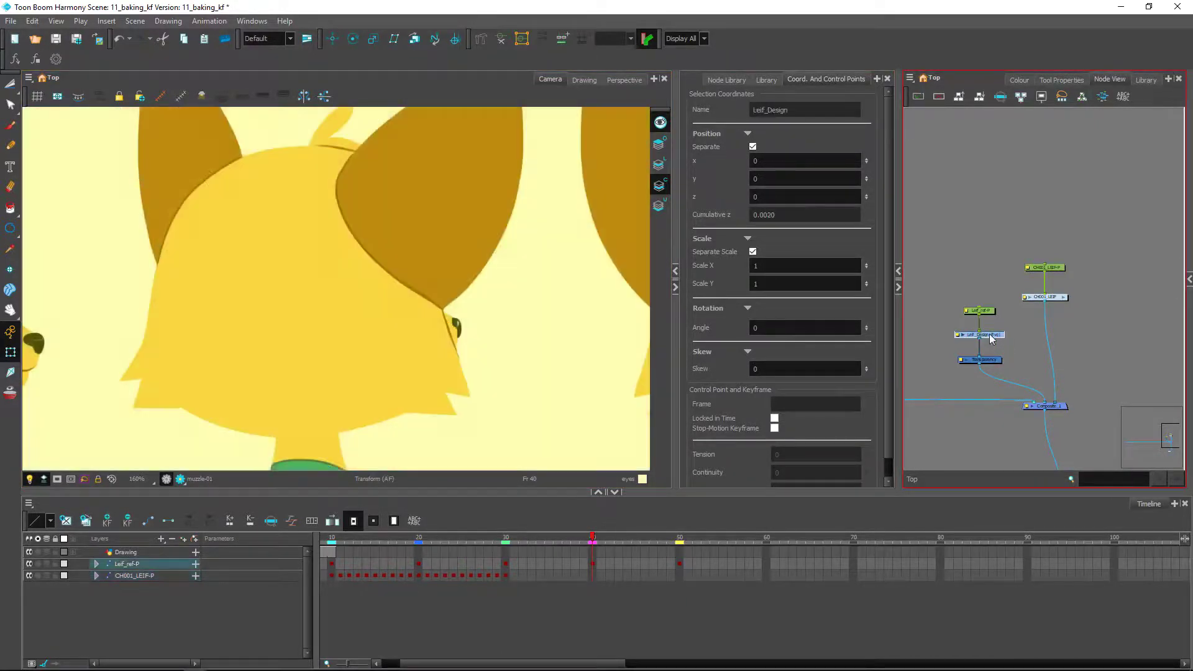
pyautogui.click(461, 326)
pyautogui.click(459, 335)
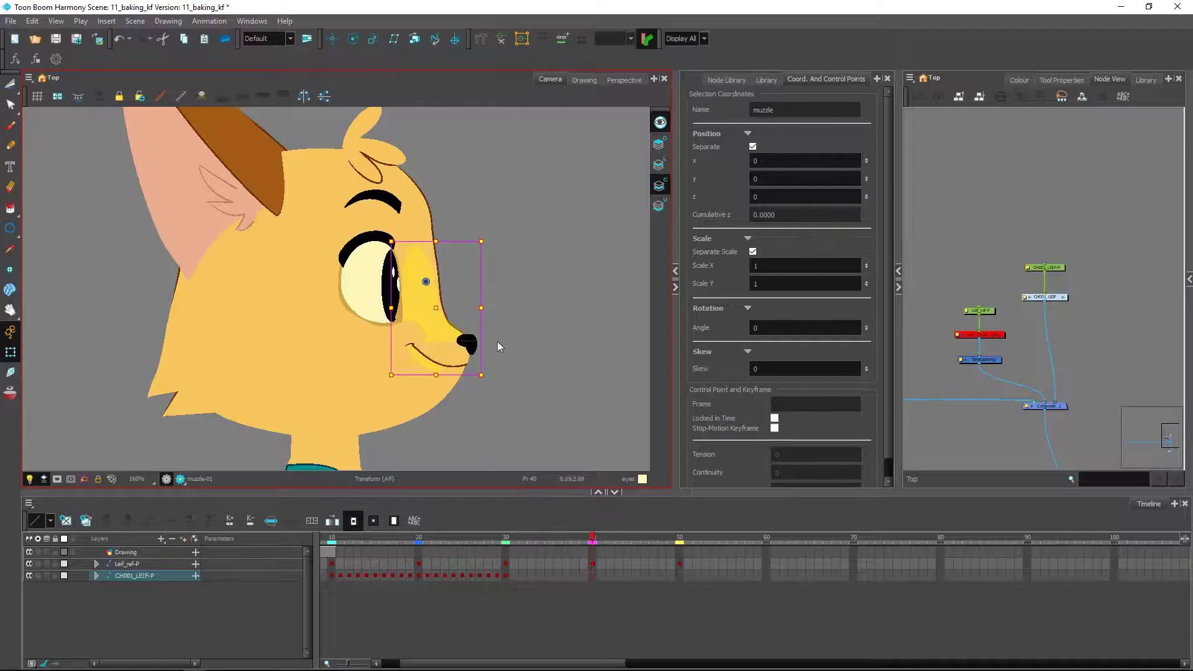
pyautogui.moveTo(436, 318); pyautogui.dragTo(493, 317)
pyautogui.hotkey('ctrl', 'z')
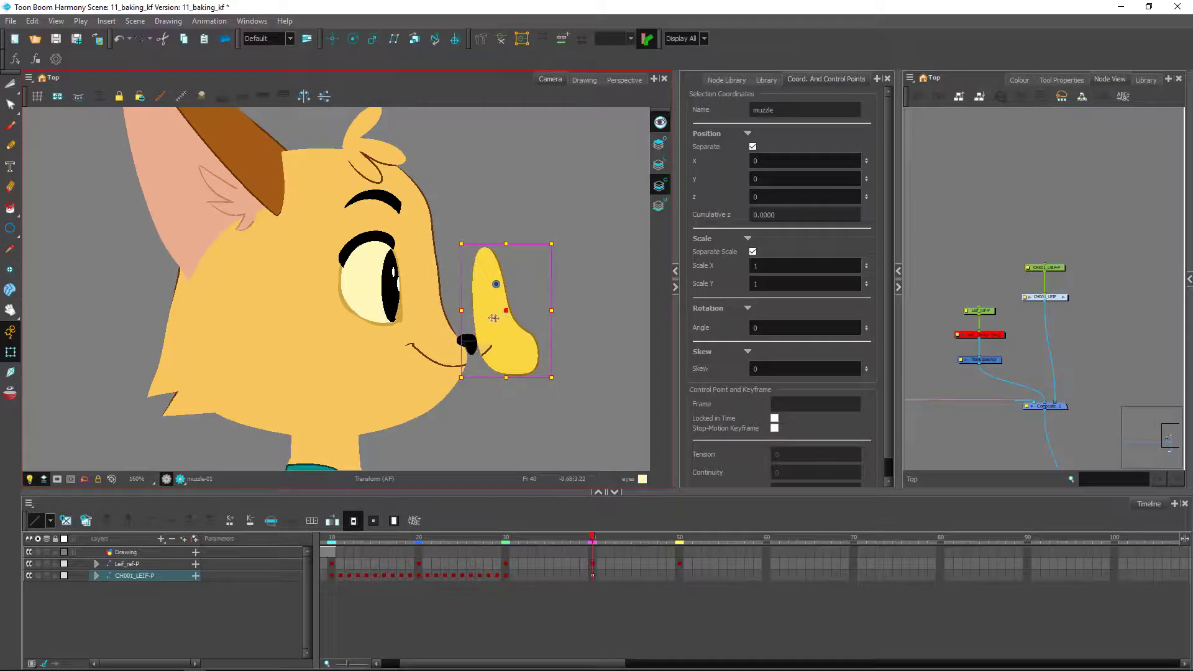
pyautogui.hotkey('ctrl', 'z')
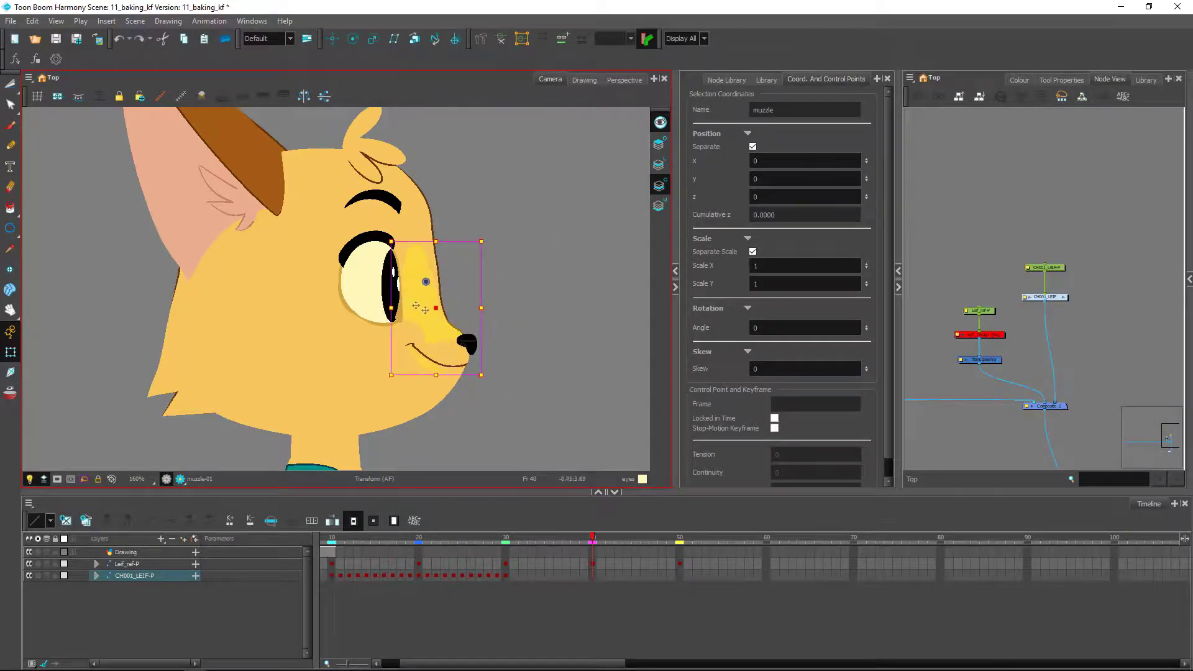
# Select the disabled Leif_Design node in Node View.
pyautogui.click(1094, 358)
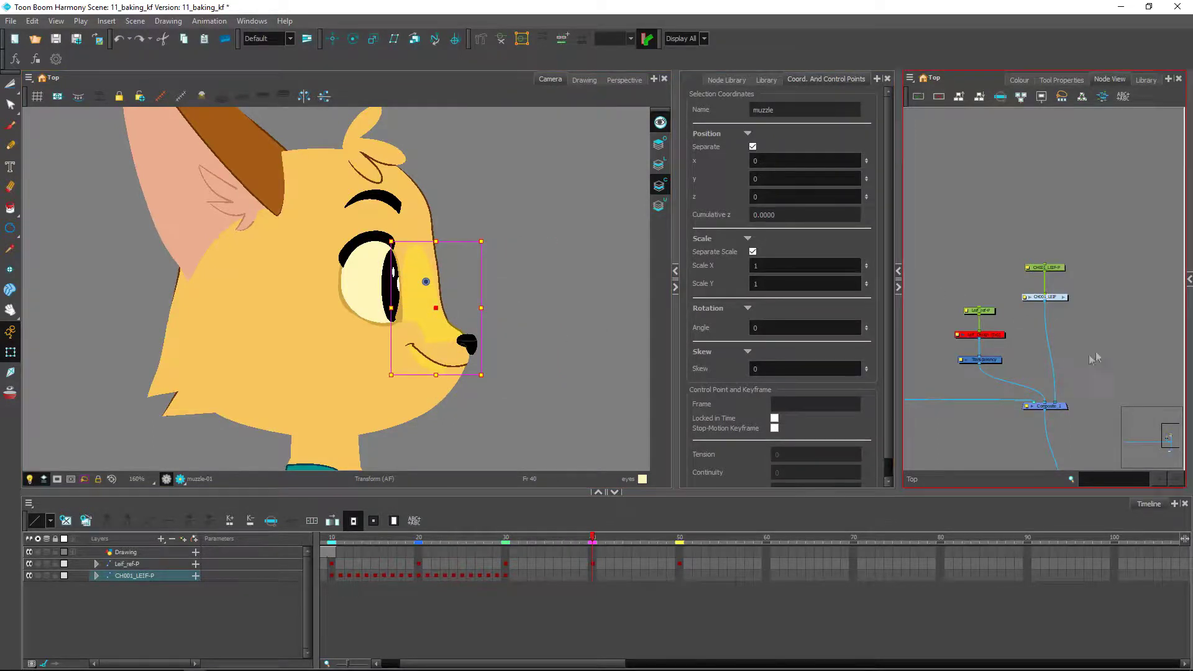
pyautogui.click(1031, 329)
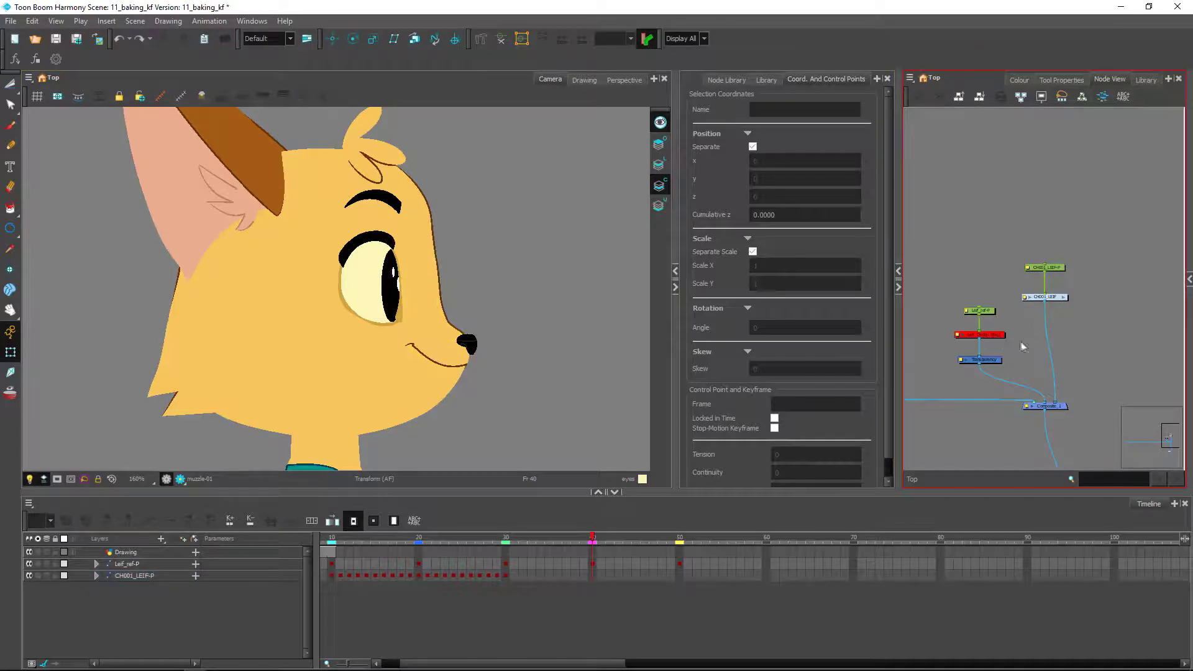
pyautogui.click(994, 337)
# Re-enable the Leif_Design reference with D and select the eye drawing eye_F.
pyautogui.press('d')
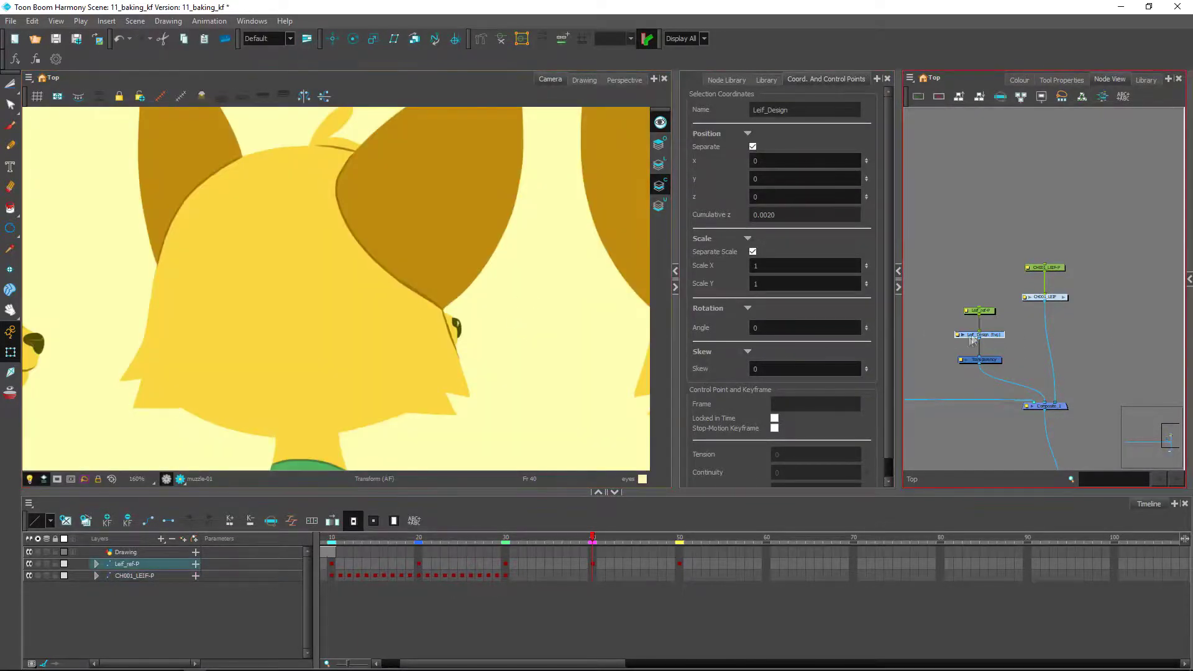
pyautogui.click(407, 211)
pyautogui.click(365, 290)
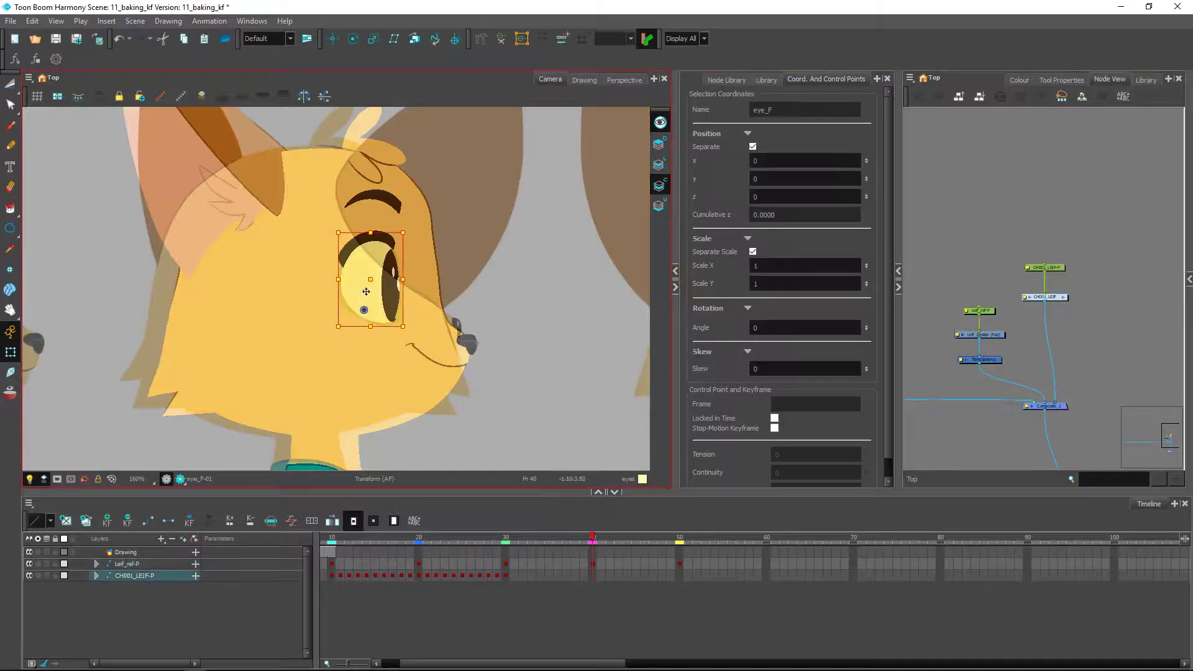
# Climb the peg hierarchy up to face-P, then step back down to eyes_eyebrows_master-P.
pyautogui.press('b')
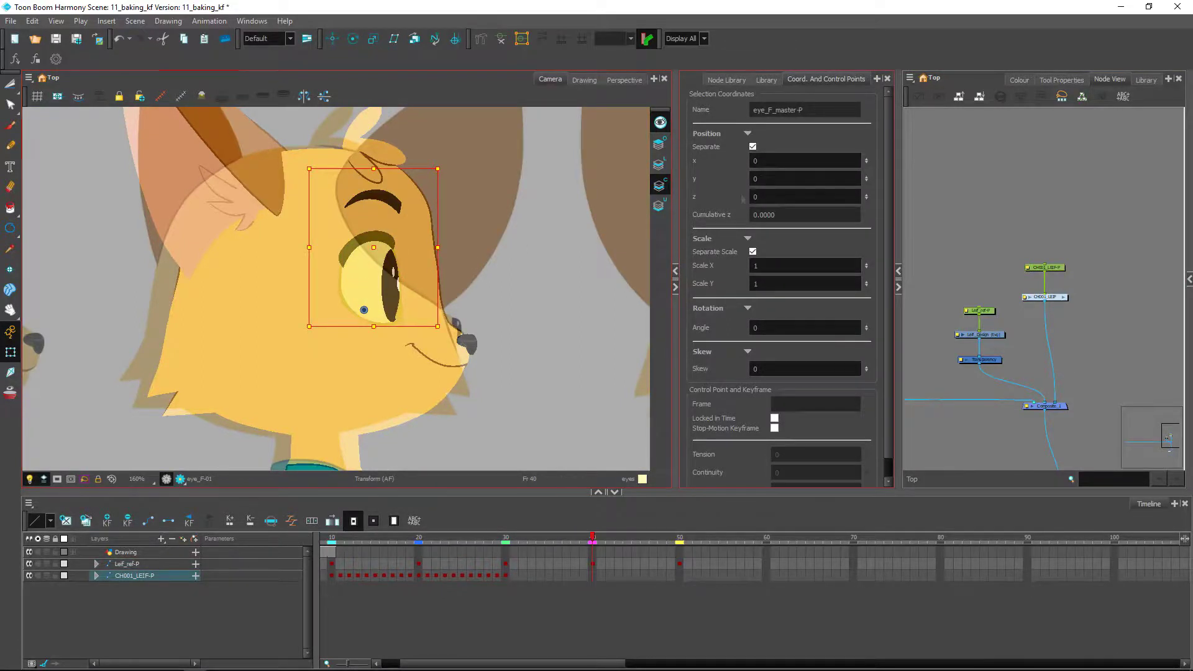
pyautogui.press('b')
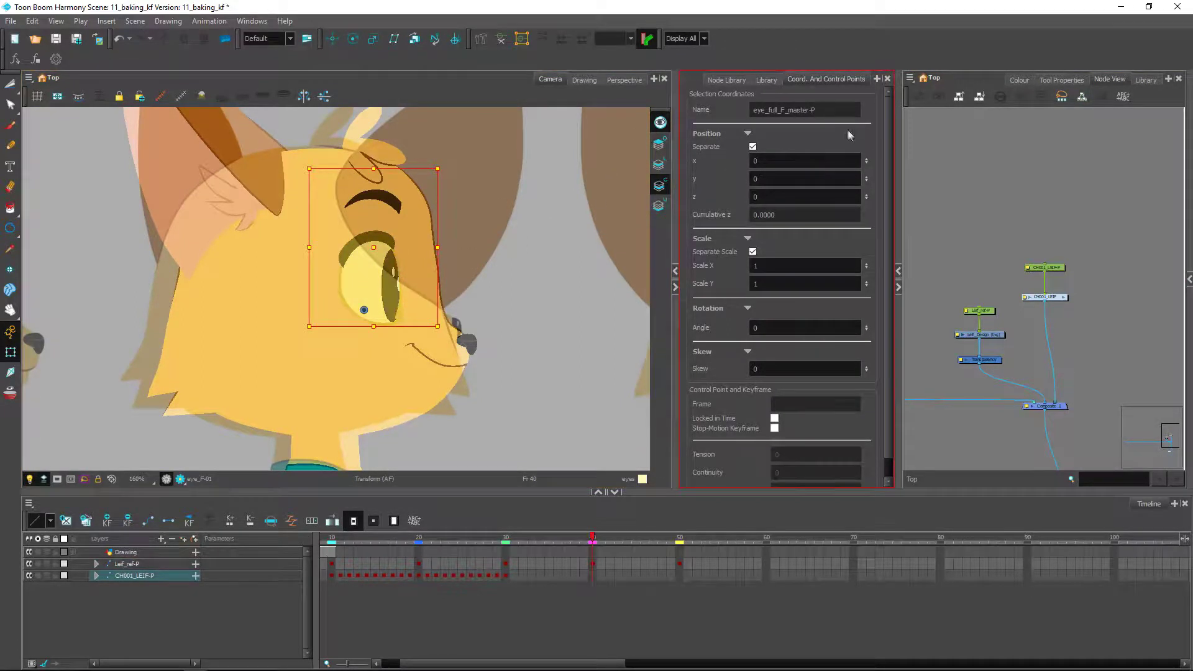
pyautogui.press('b')
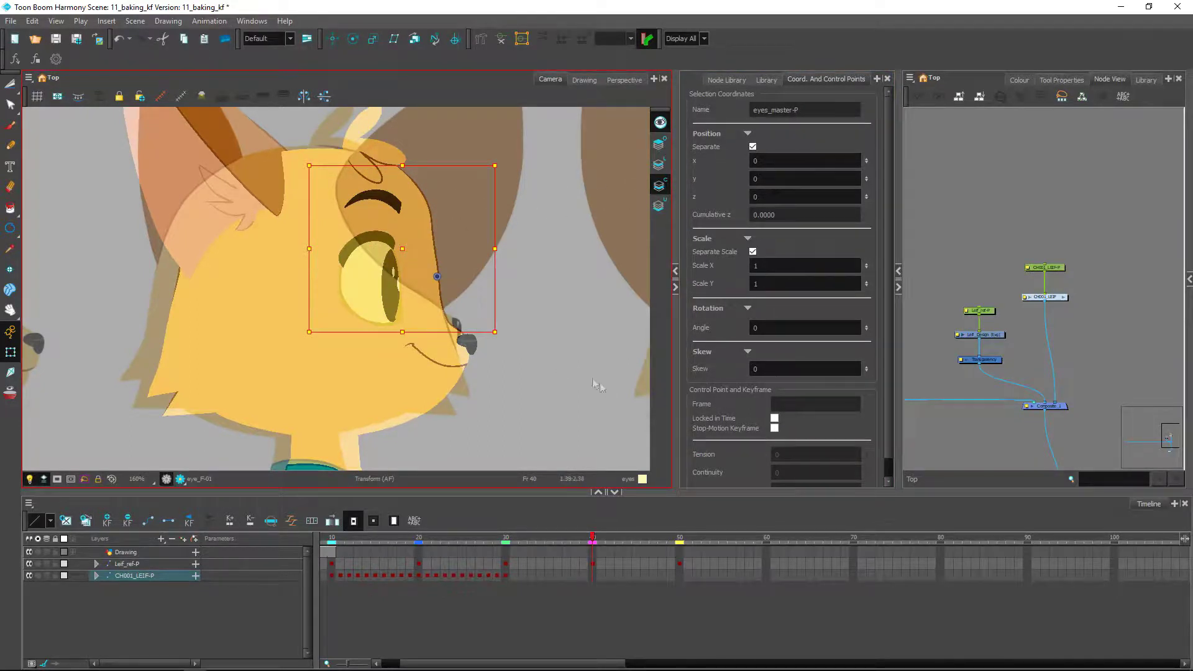
pyautogui.press('b')
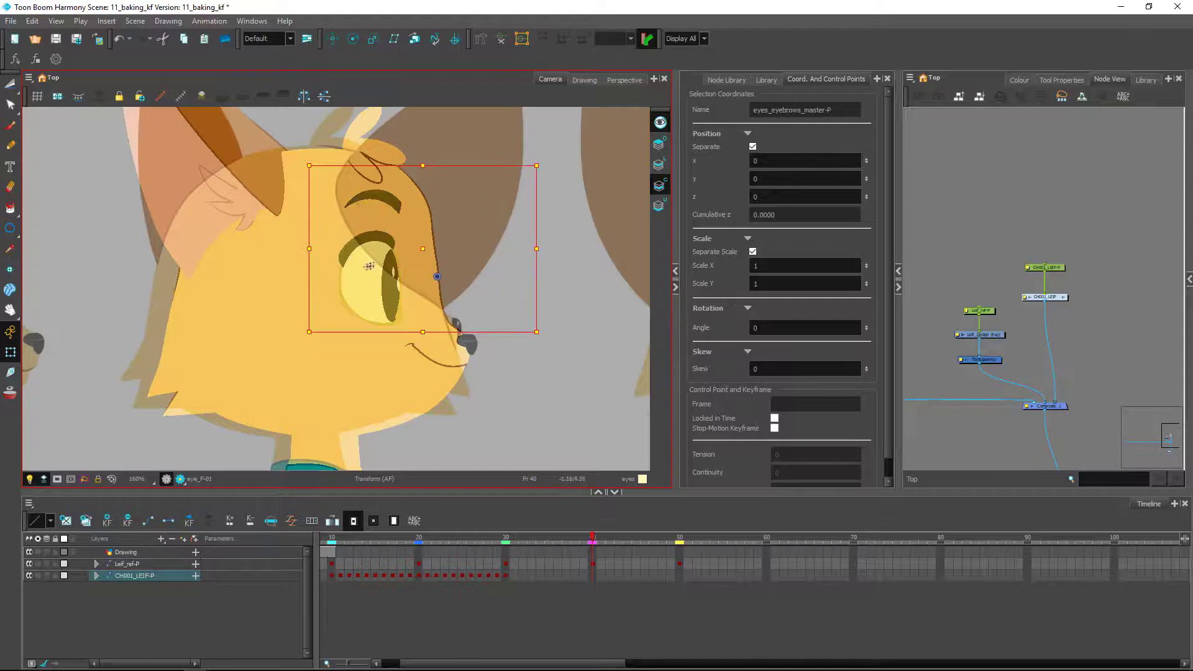
pyautogui.press('b')
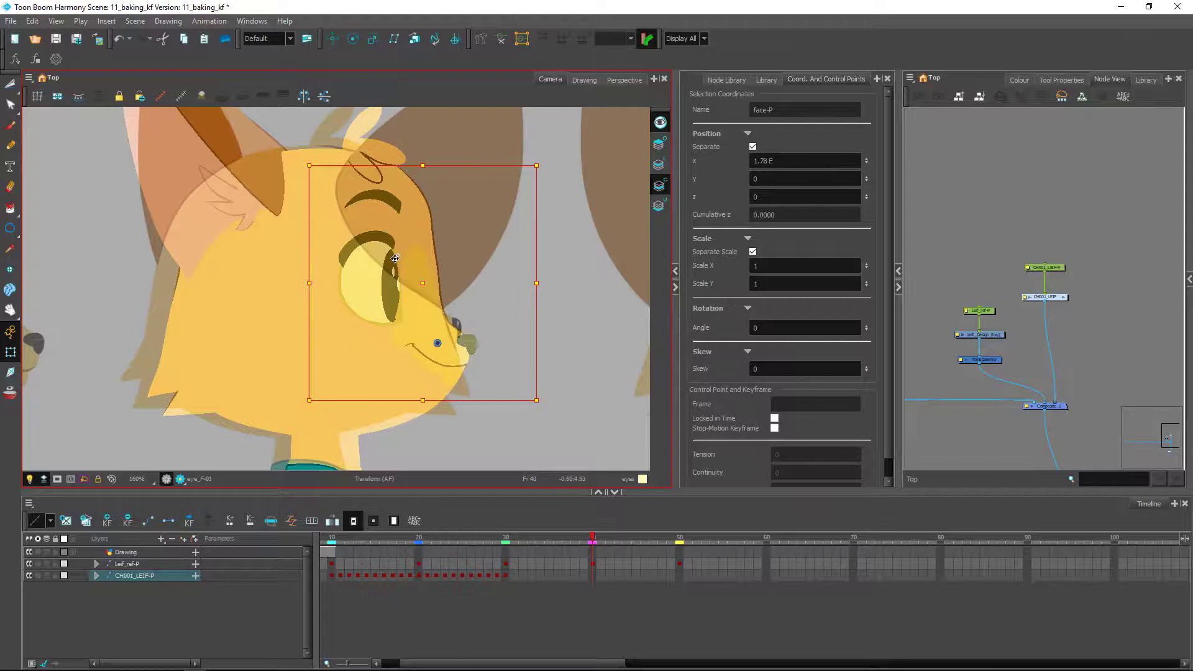
pyautogui.hotkey('shift', 'b')
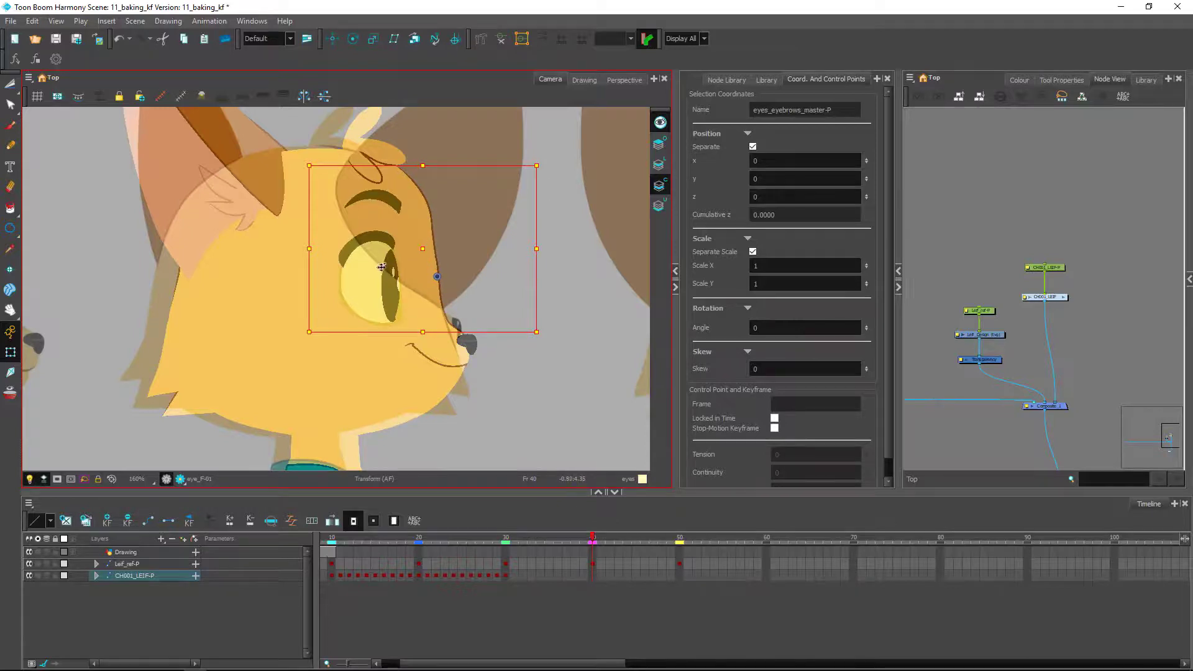
# Shift the eyes and eyebrows right on frame 40, then compare frames 30, 35 and 40.
pyautogui.moveTo(377, 267); pyautogui.dragTo(484, 265)
pyautogui.click(592, 536)
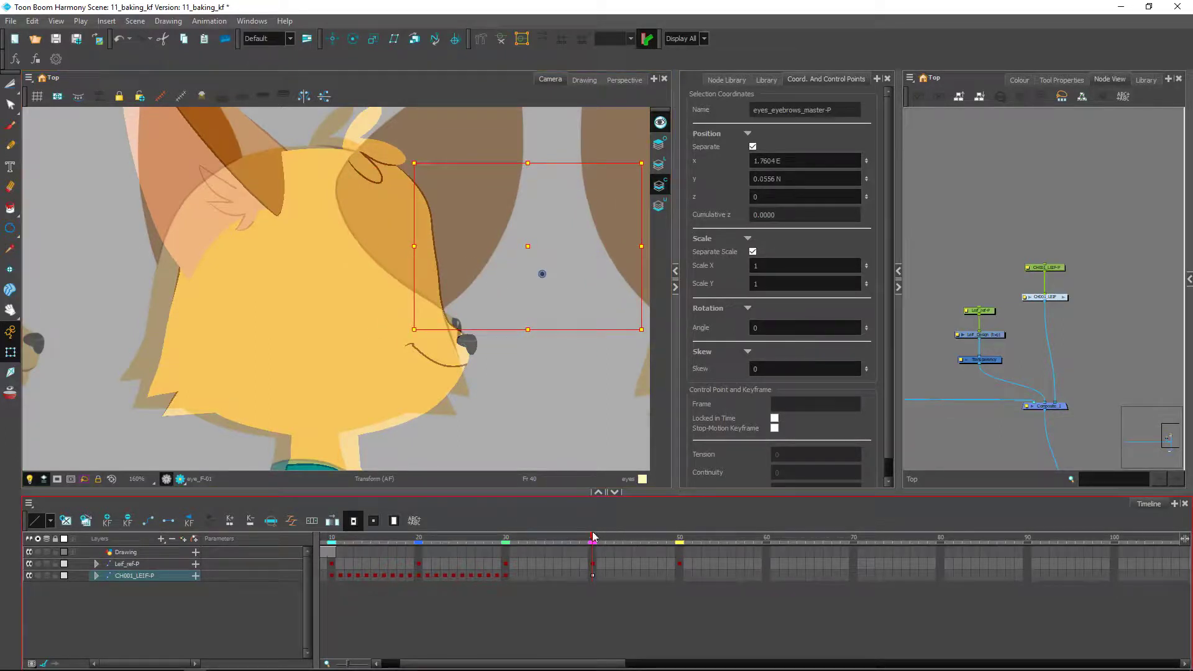
pyautogui.moveTo(592, 538); pyautogui.dragTo(523, 538)
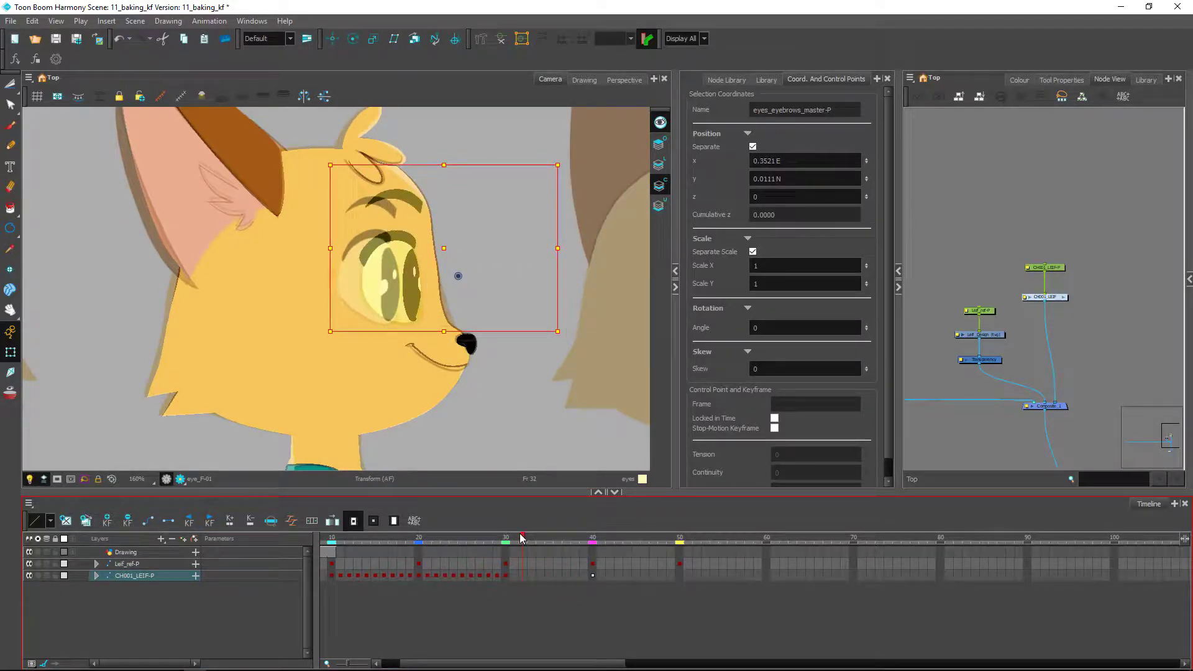
pyautogui.moveTo(522, 537); pyautogui.dragTo(593, 539)
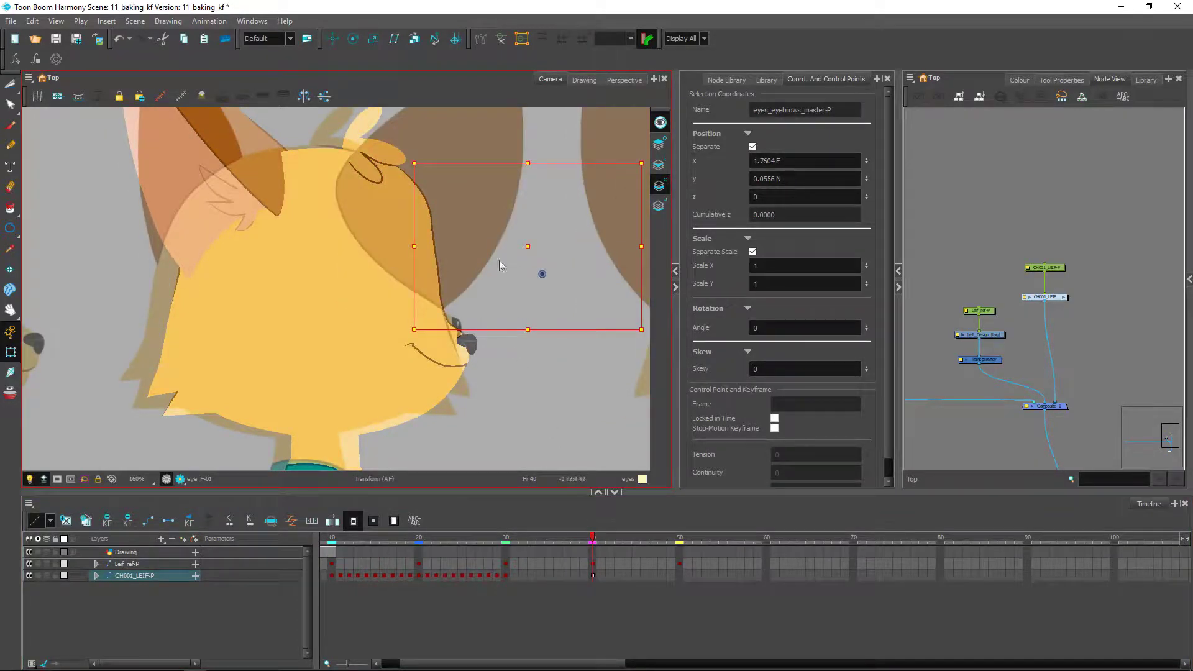
pyautogui.click(509, 538)
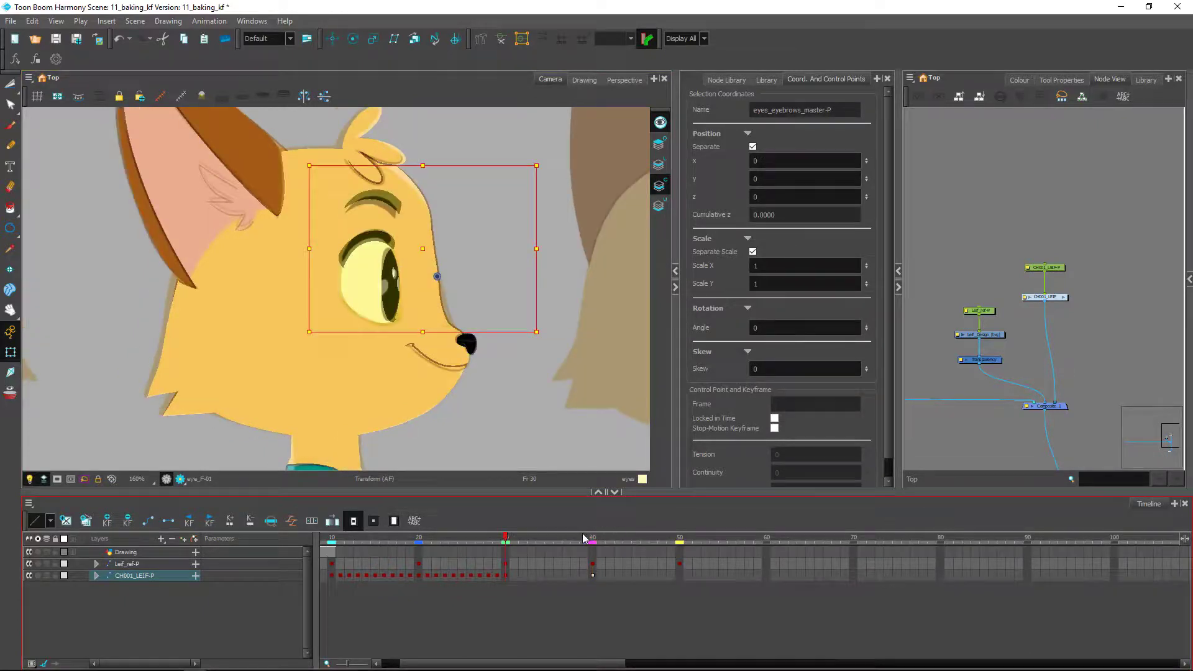
pyautogui.click(592, 537)
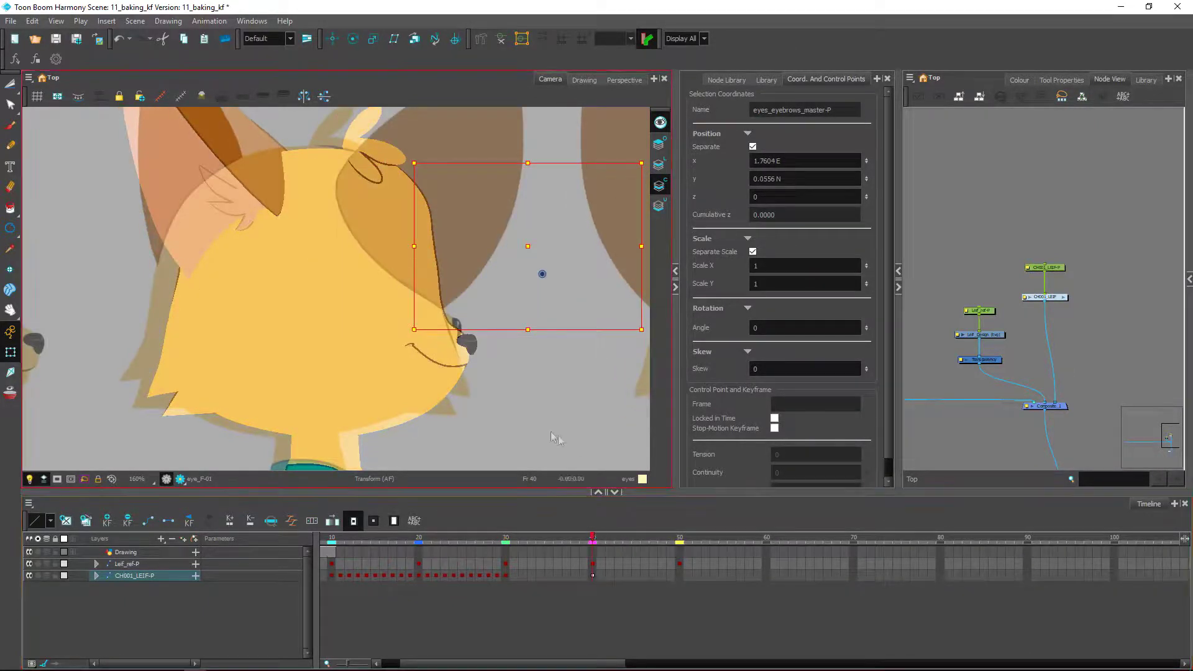
pyautogui.click(513, 538)
pyautogui.moveTo(513, 542); pyautogui.dragTo(538, 561)
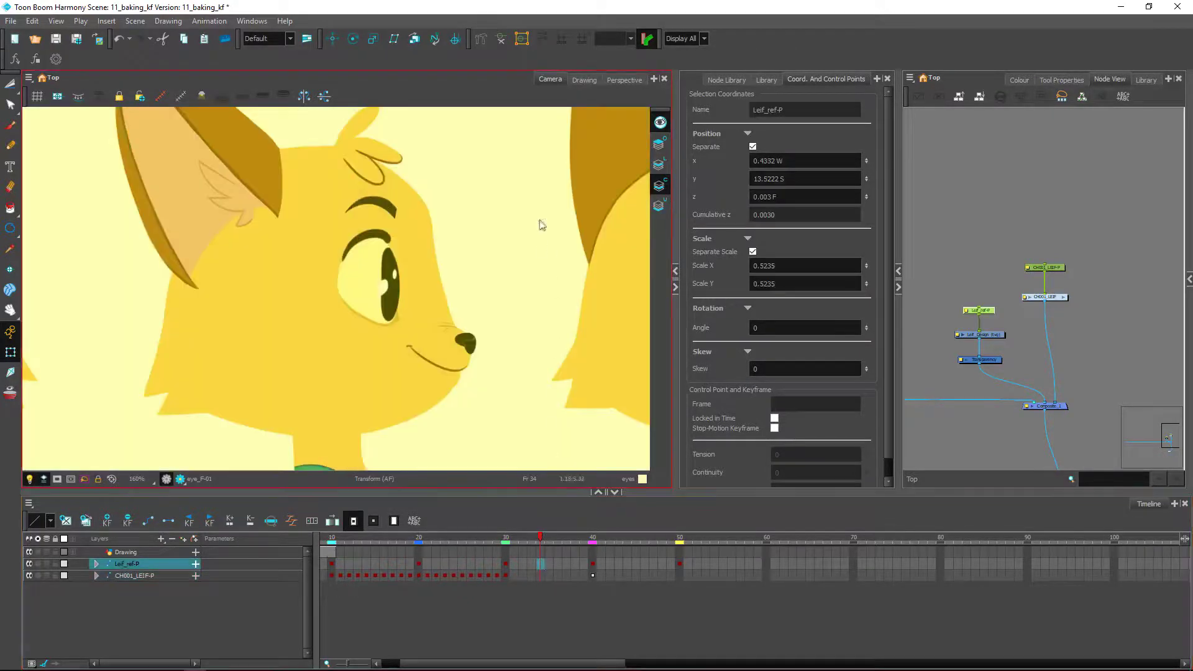
# Deselect everything, touch the character's frame 35 cell, and jump back to frame 40.
pyautogui.click(983, 274)
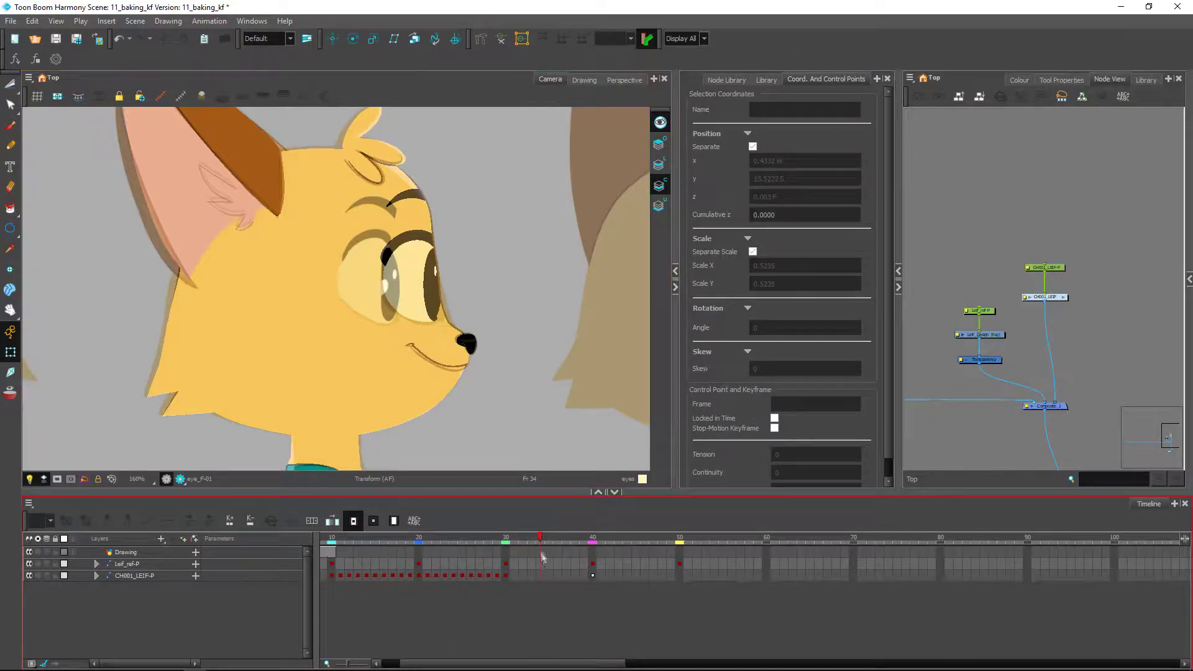
pyautogui.click(547, 574)
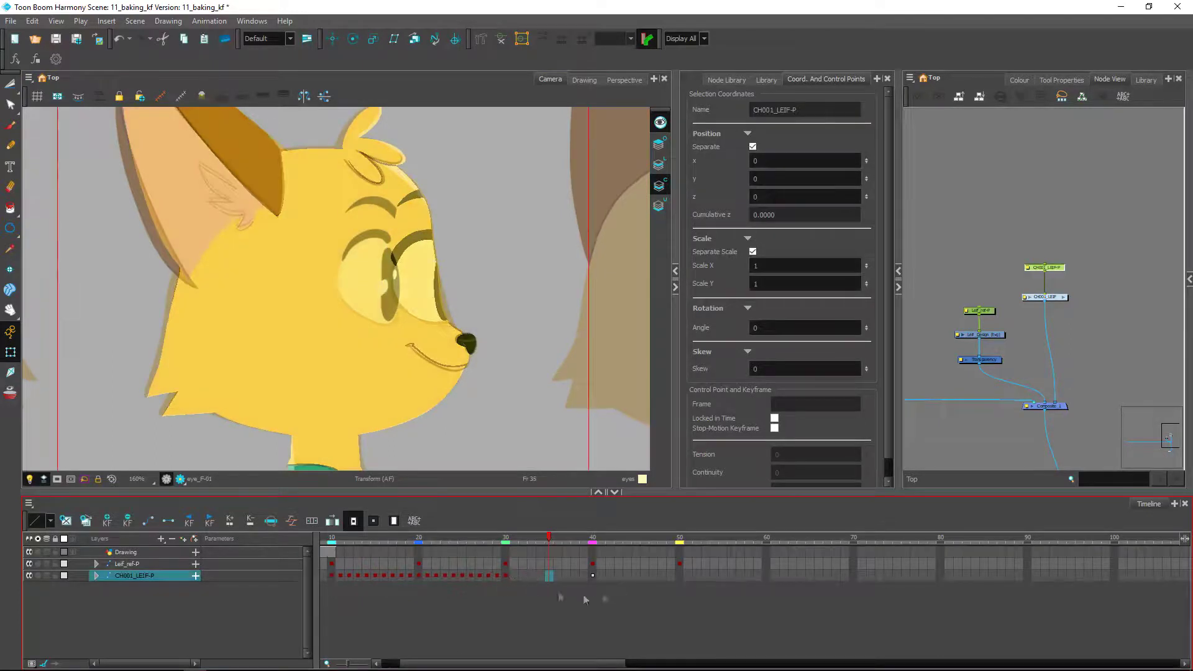
pyautogui.click(490, 332)
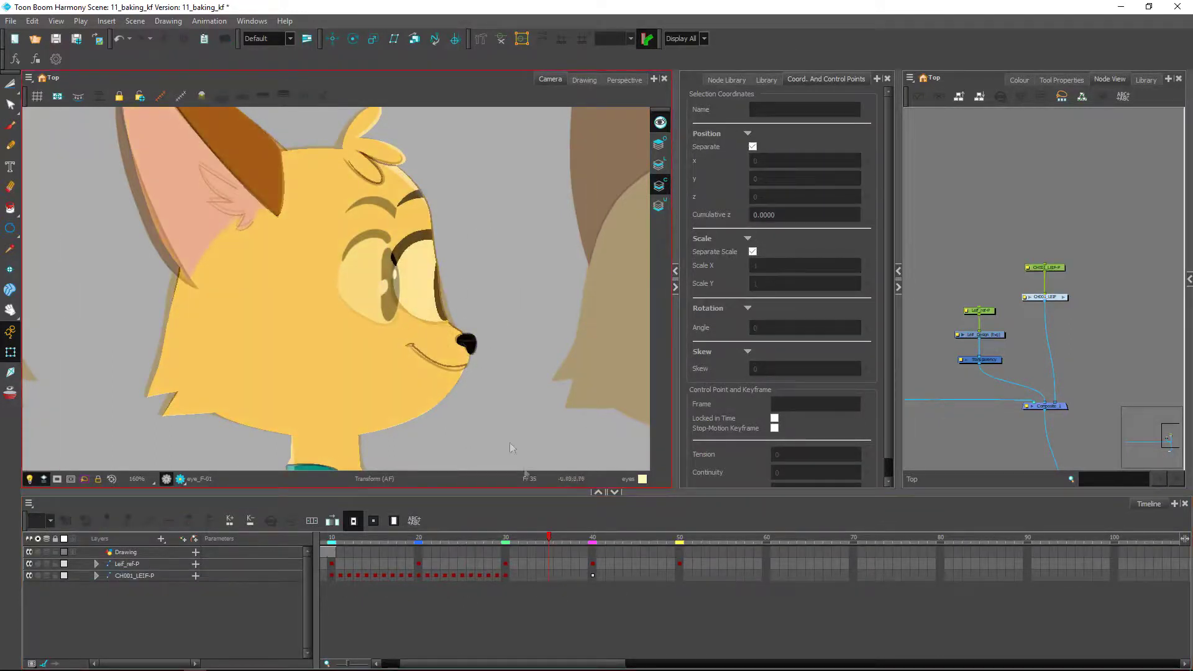
pyautogui.click(595, 543)
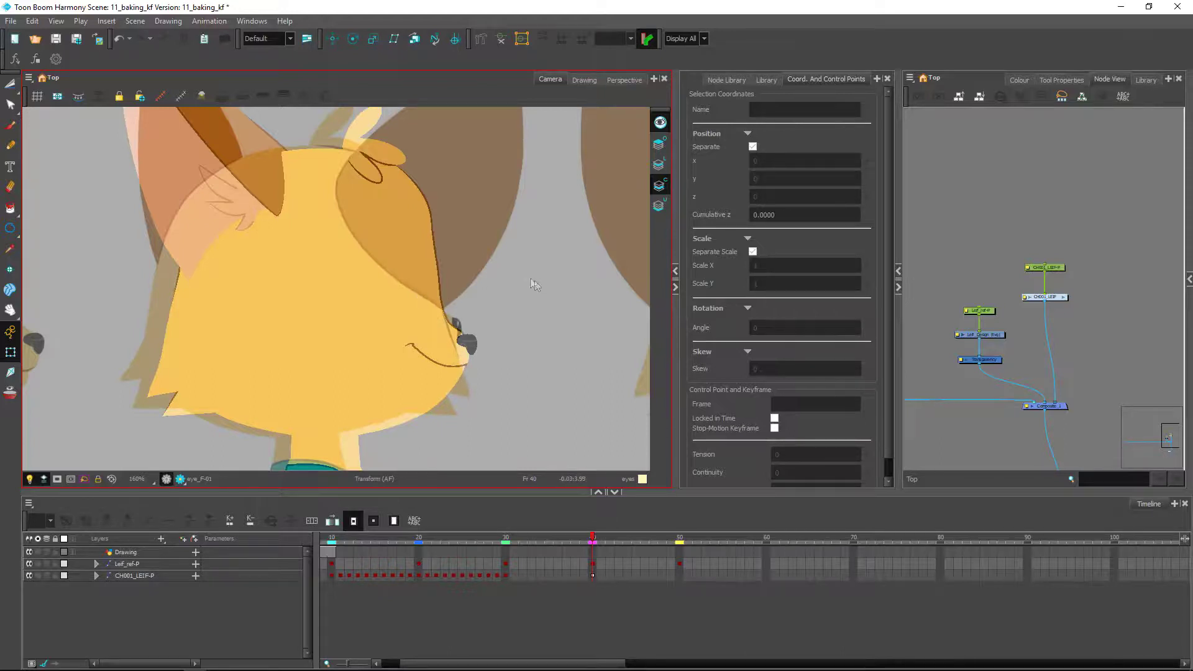
# Shift the hair_master-P tuft left and push it behind the head on frame 40.
pyautogui.click(341, 149)
pyautogui.moveTo(436, 228); pyautogui.dragTo(450, 335)
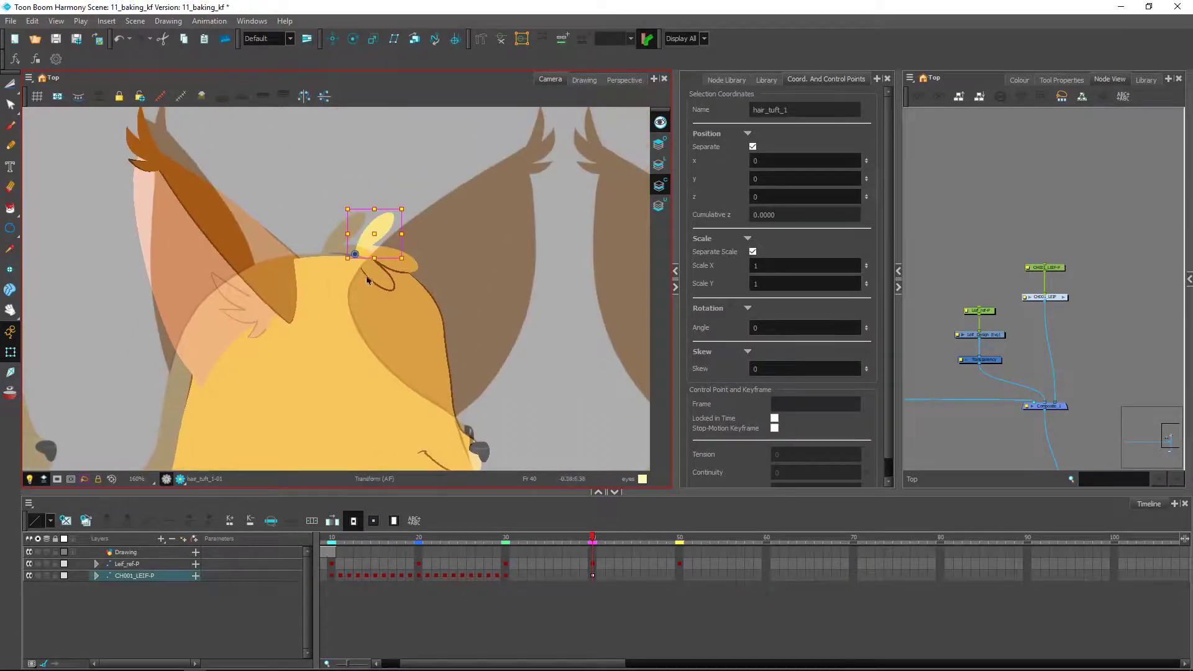
pyautogui.click(366, 278)
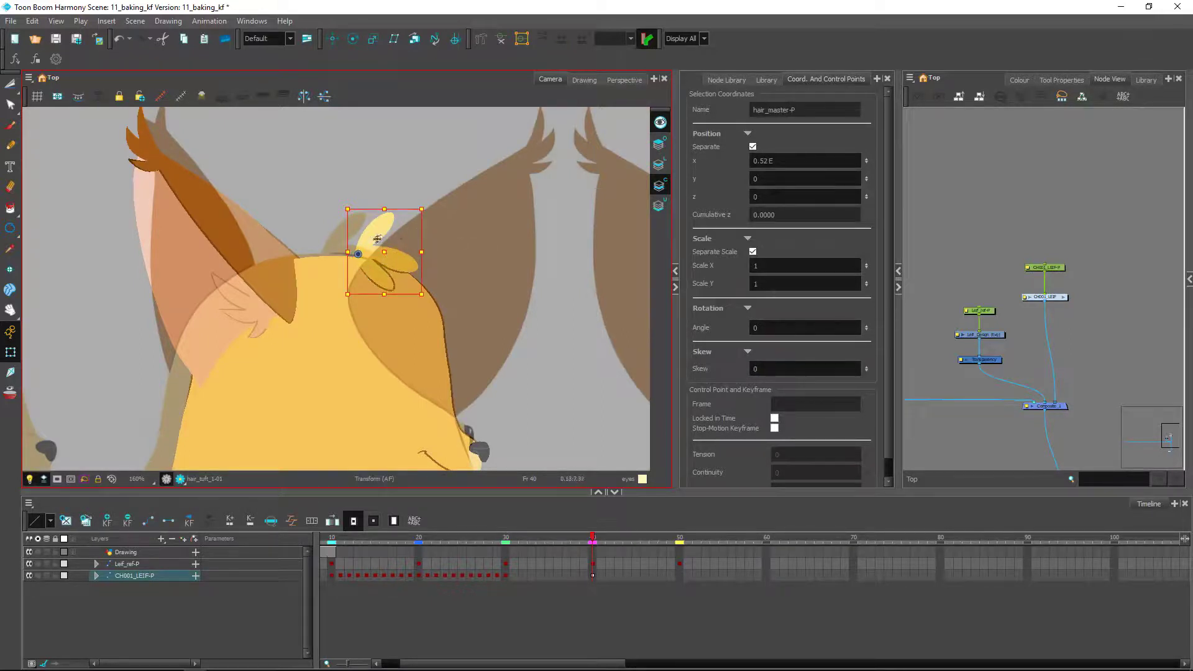
pyautogui.moveTo(383, 253); pyautogui.dragTo(353, 252)
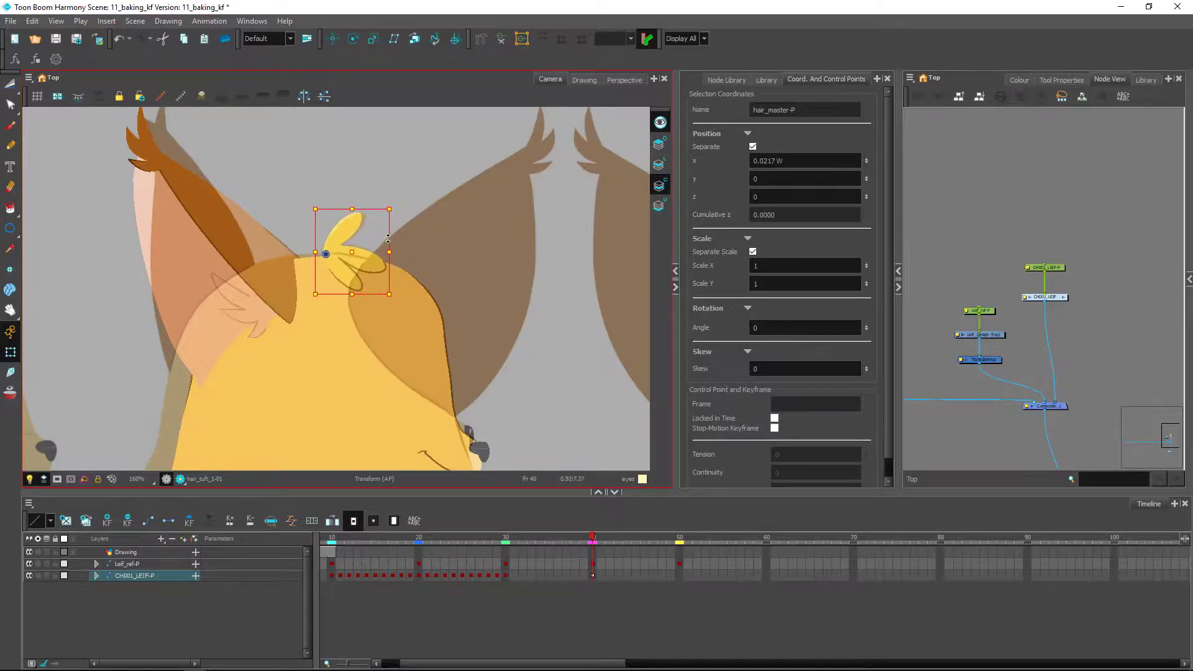
pyautogui.hotkey('alt', 'Down')
pyautogui.click(410, 174)
# Narrow the smaller hair_tuft_2 drawing slightly.
pyautogui.click(367, 213)
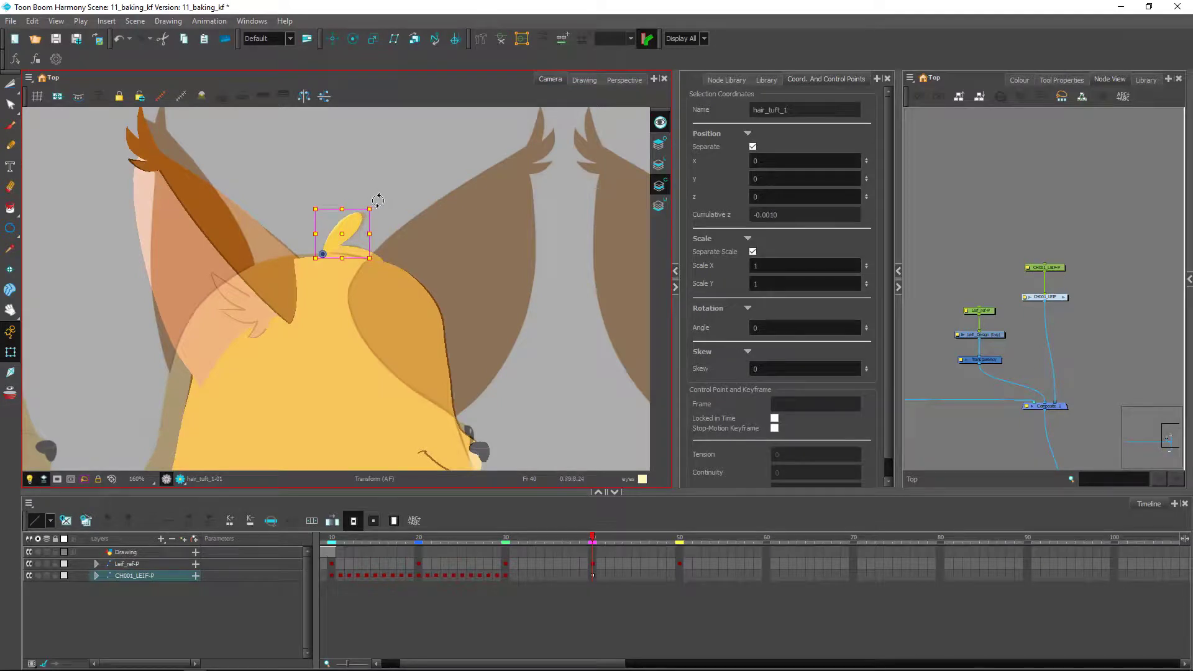
pyautogui.click(393, 181)
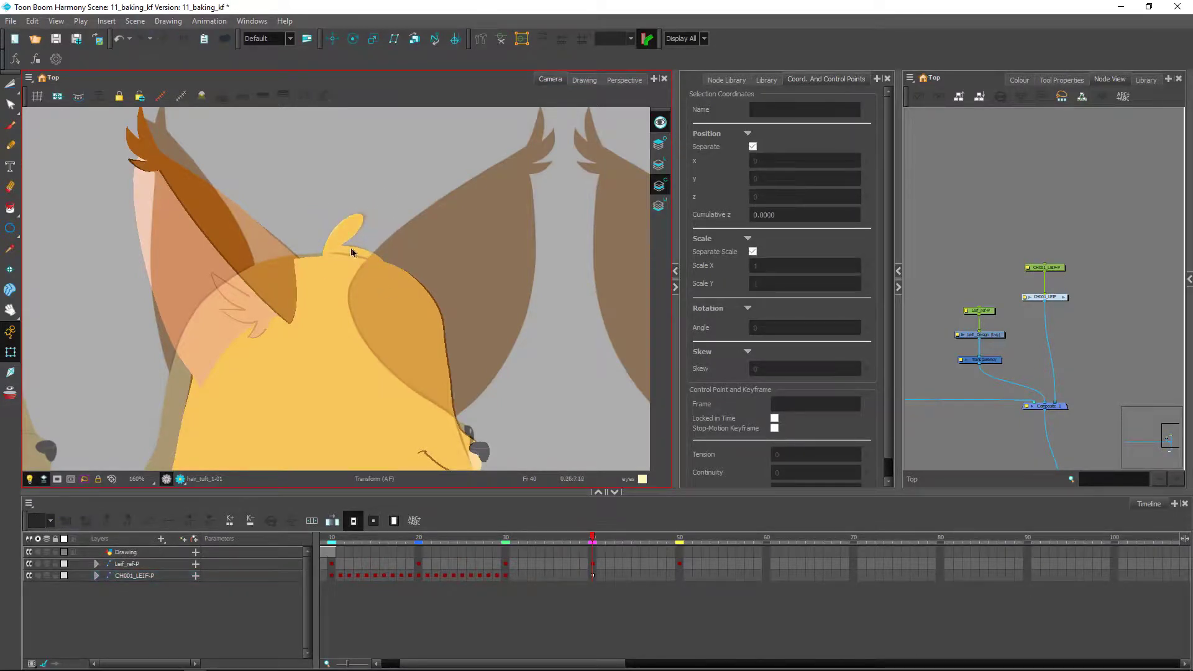
pyautogui.click(350, 248)
pyautogui.moveTo(389, 260); pyautogui.dragTo(382, 258)
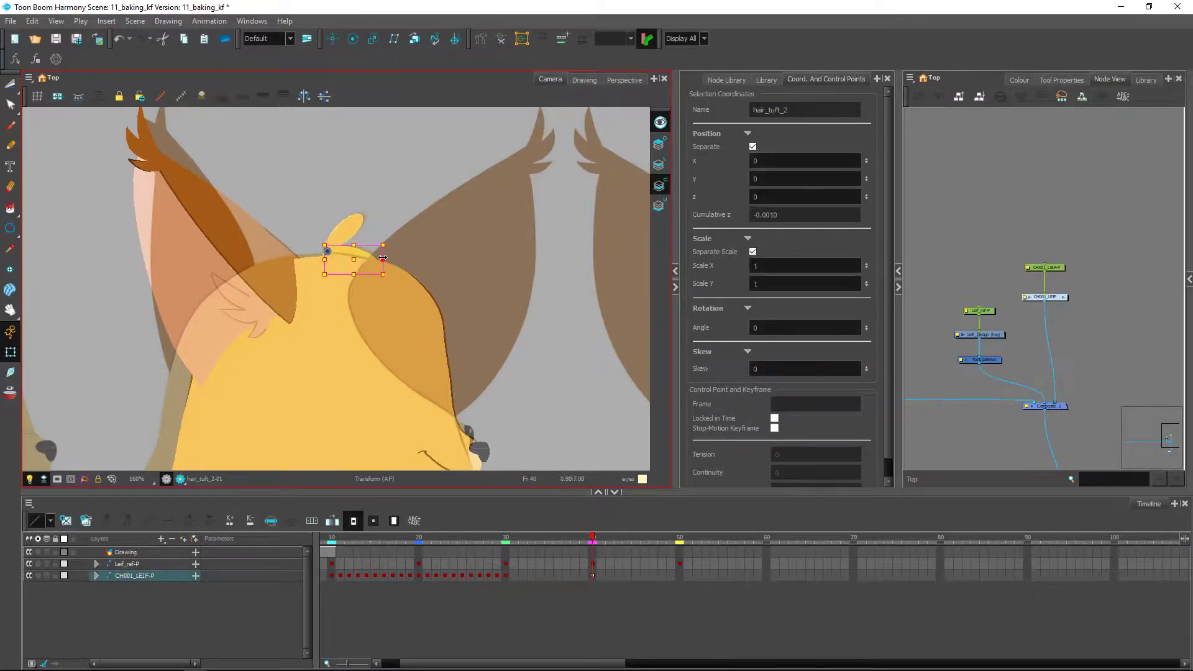
pyautogui.click(377, 222)
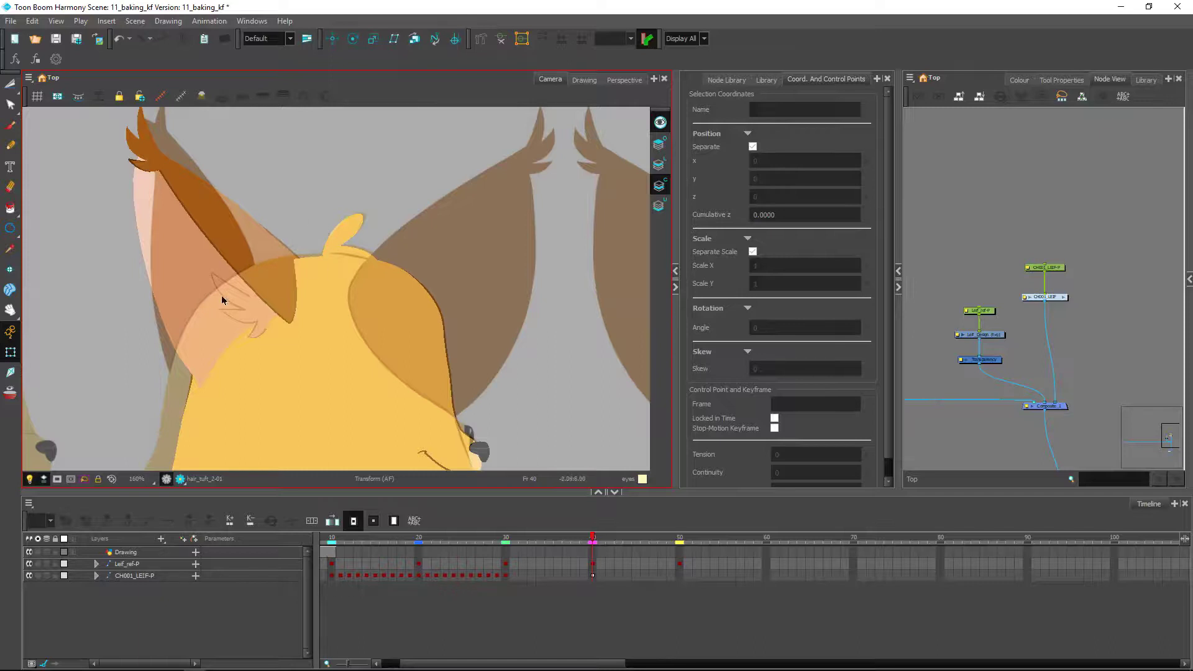
# Rotate the front ear peg ear_F_master-P clockwise and move it right and down.
pyautogui.click(263, 309)
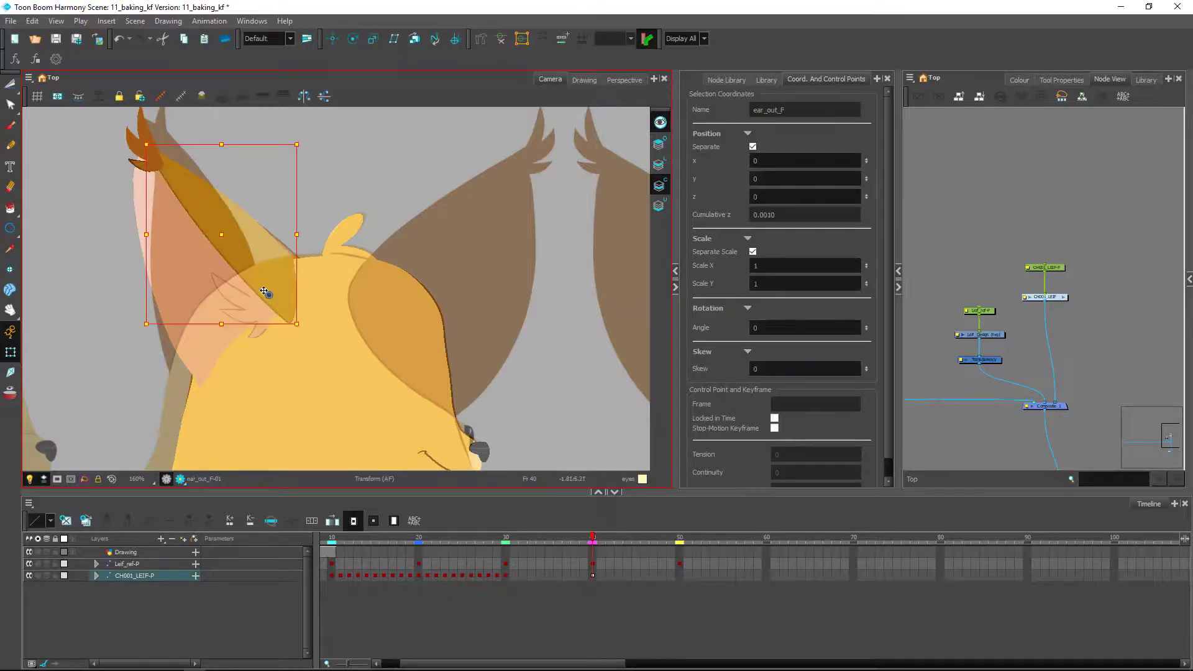
pyautogui.press('b')
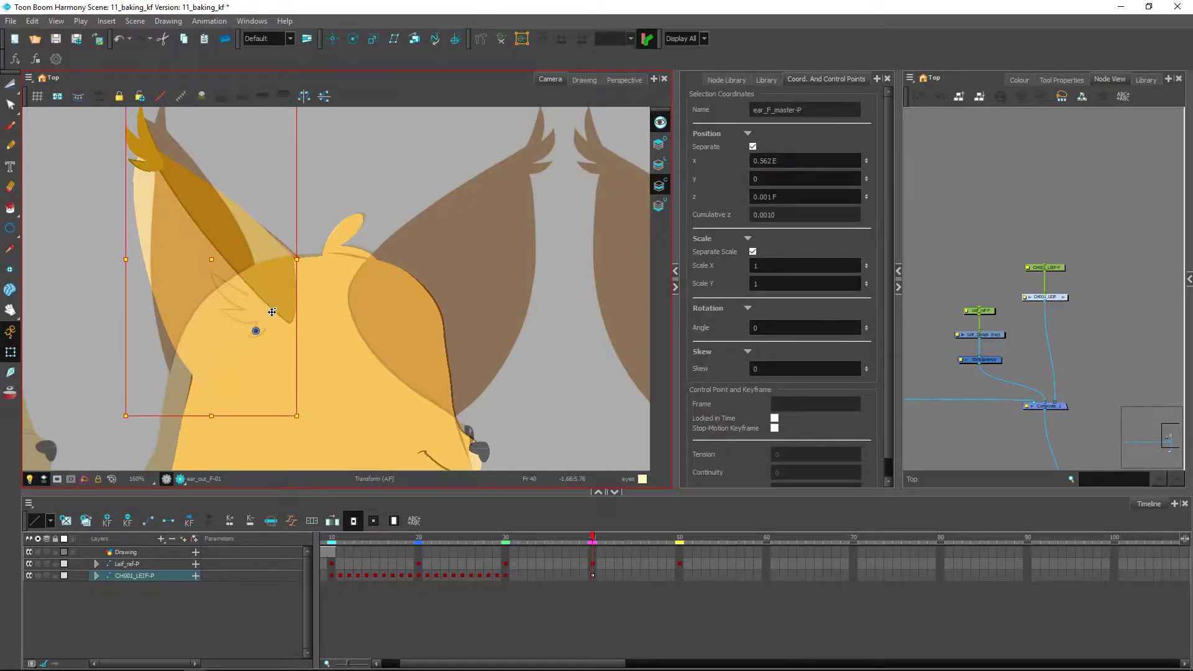
pyautogui.press('b')
pyautogui.hotkey('shift', 'b')
pyautogui.moveTo(303, 426); pyautogui.dragTo(148, 507)
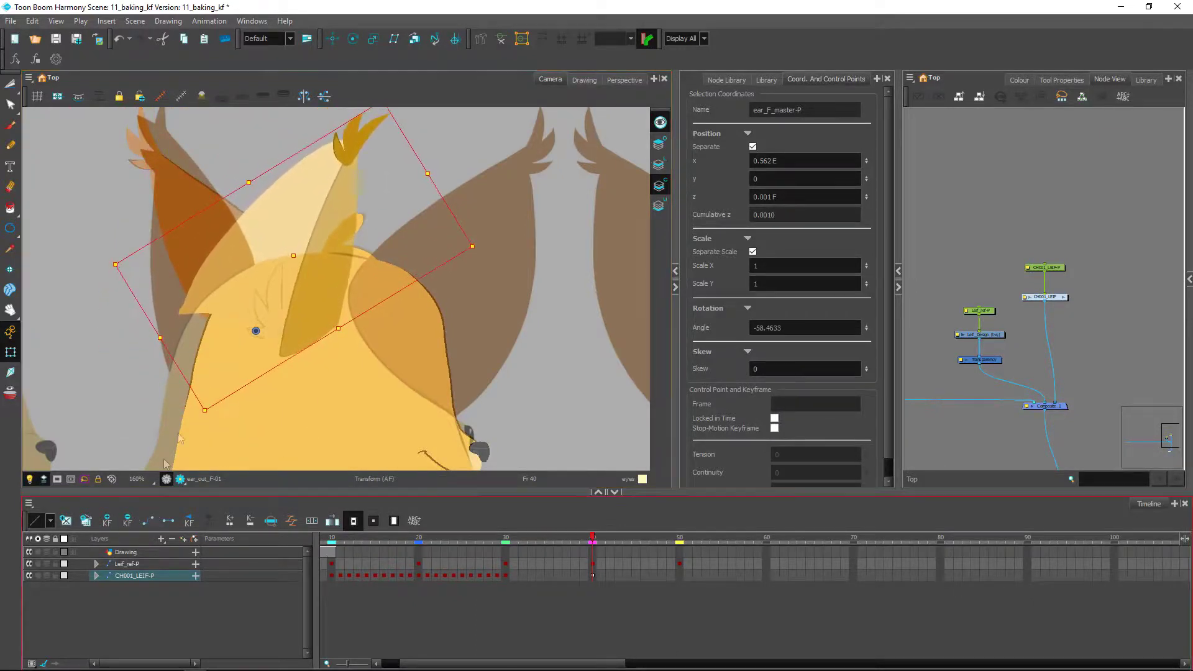
pyautogui.moveTo(309, 283); pyautogui.dragTo(455, 321)
pyautogui.click(454, 321)
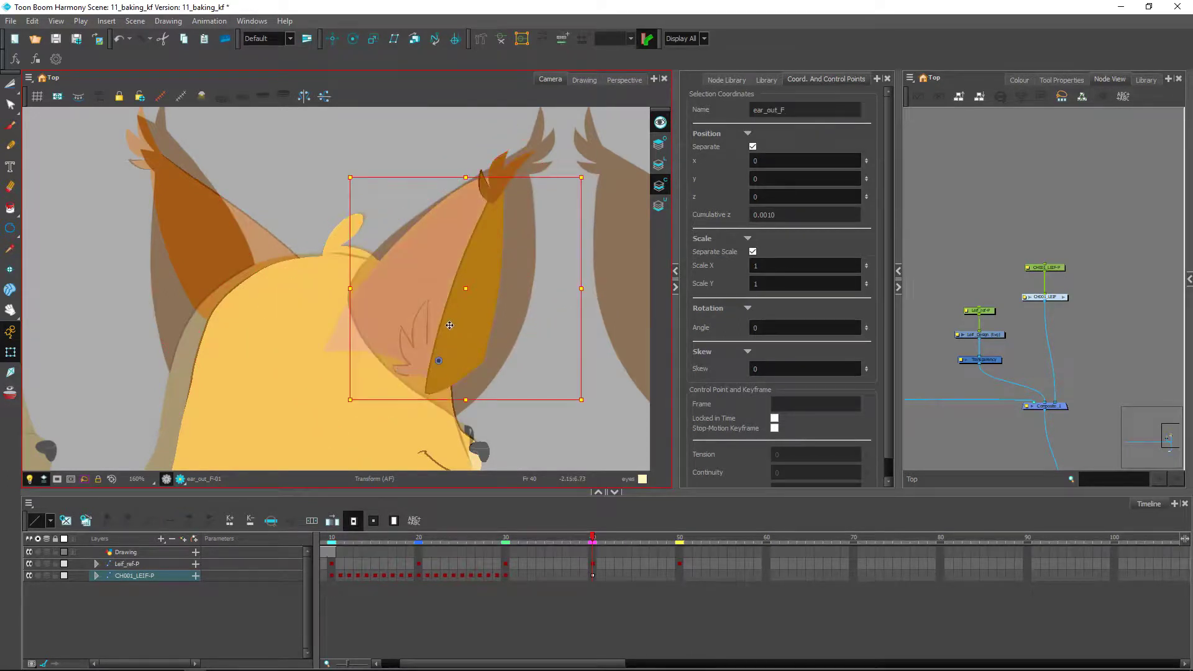
# Compare the ear motion across frames 30–40, selecting ear_out_rear_F, and end on frame 40.
pyautogui.moveTo(592, 538); pyautogui.dragTo(505, 518)
pyautogui.click(263, 320)
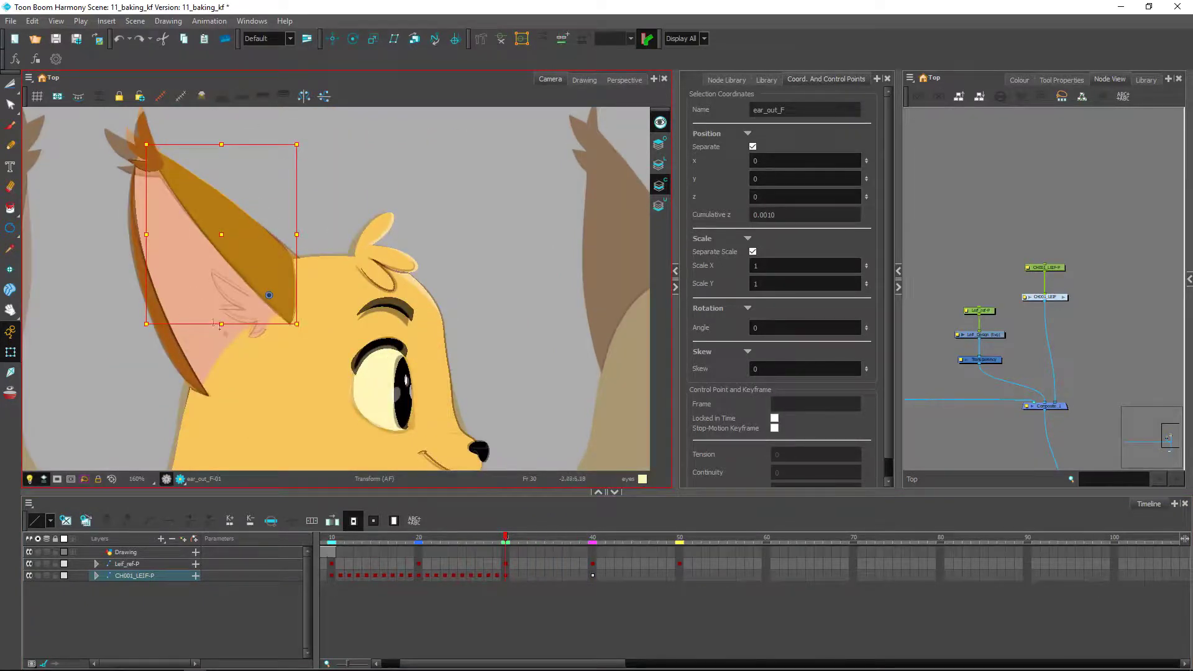
pyautogui.click(180, 349)
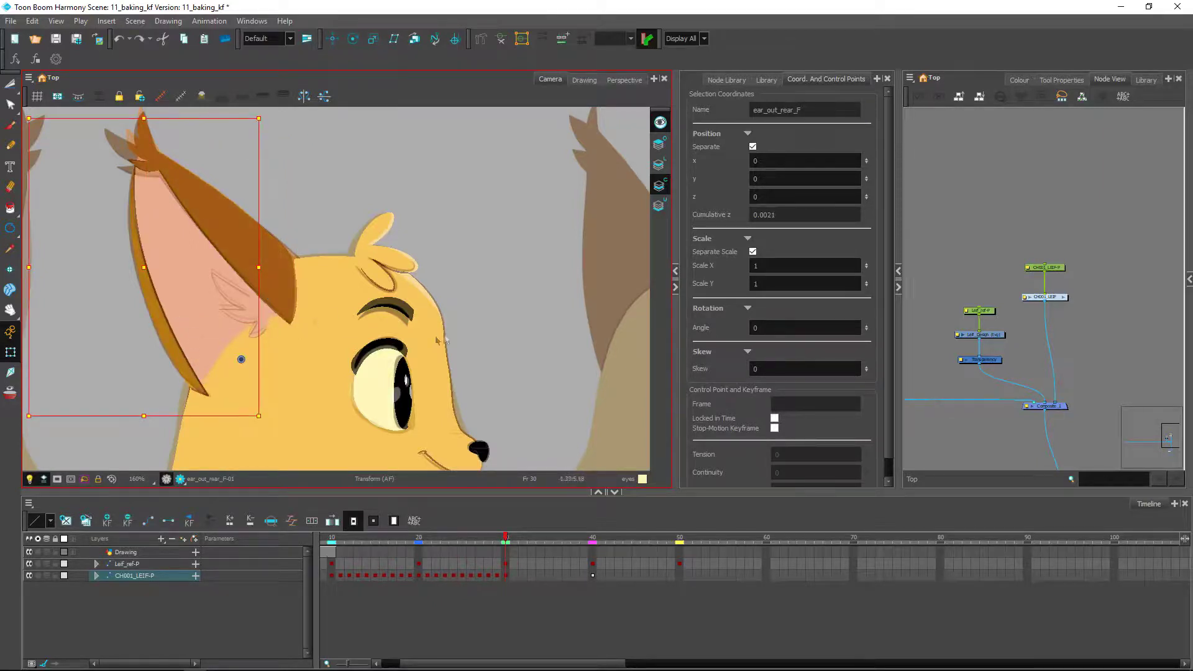
pyautogui.click(515, 540)
pyautogui.moveTo(519, 543); pyautogui.dragTo(594, 546)
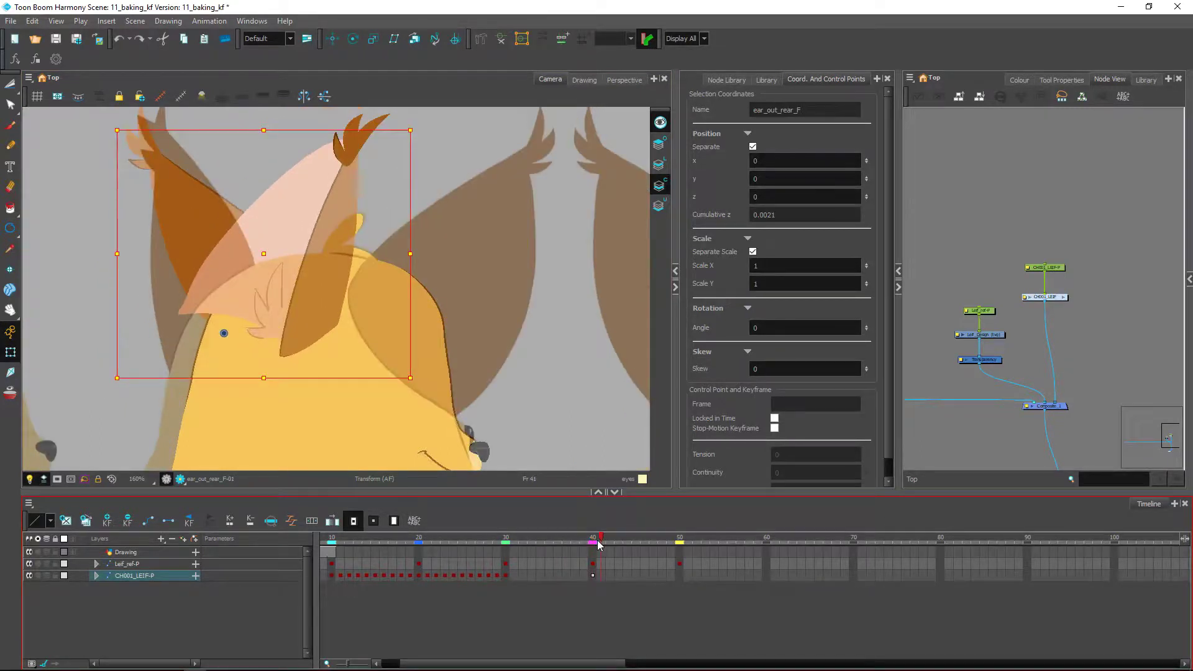
pyautogui.click(592, 542)
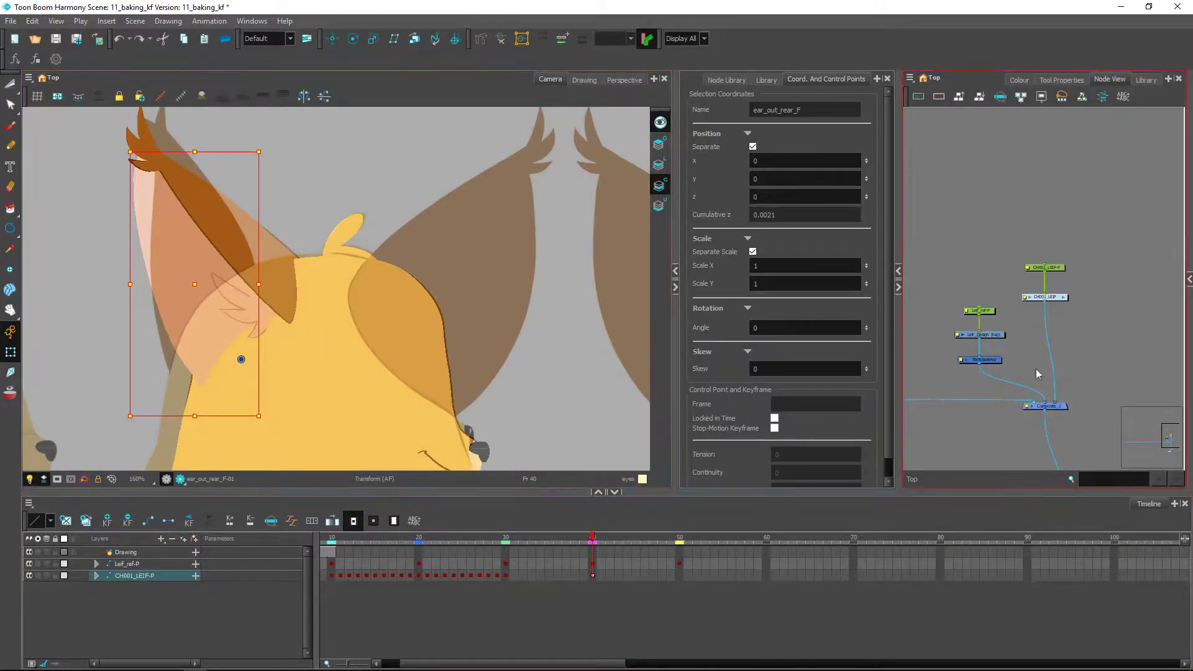
# Disable Leif_Design, select ear_F_master-P, and extend its exposure through frame 40.
pyautogui.click(990, 335)
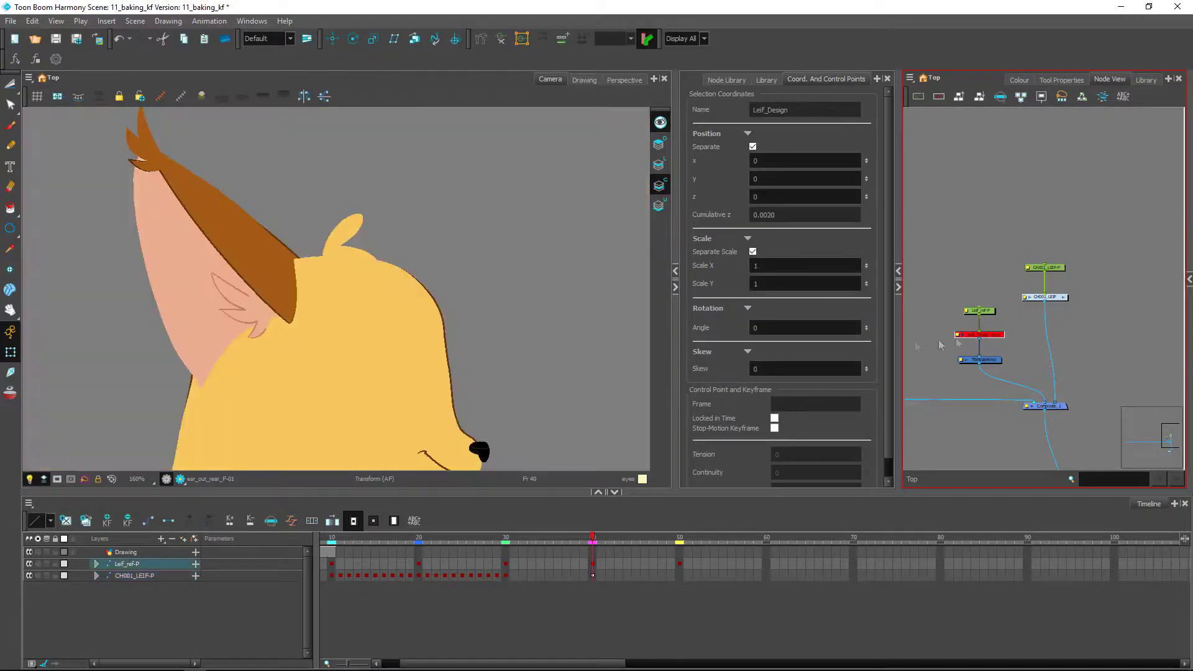
pyautogui.moveTo(592, 537); pyautogui.dragTo(496, 537)
pyautogui.click(264, 303)
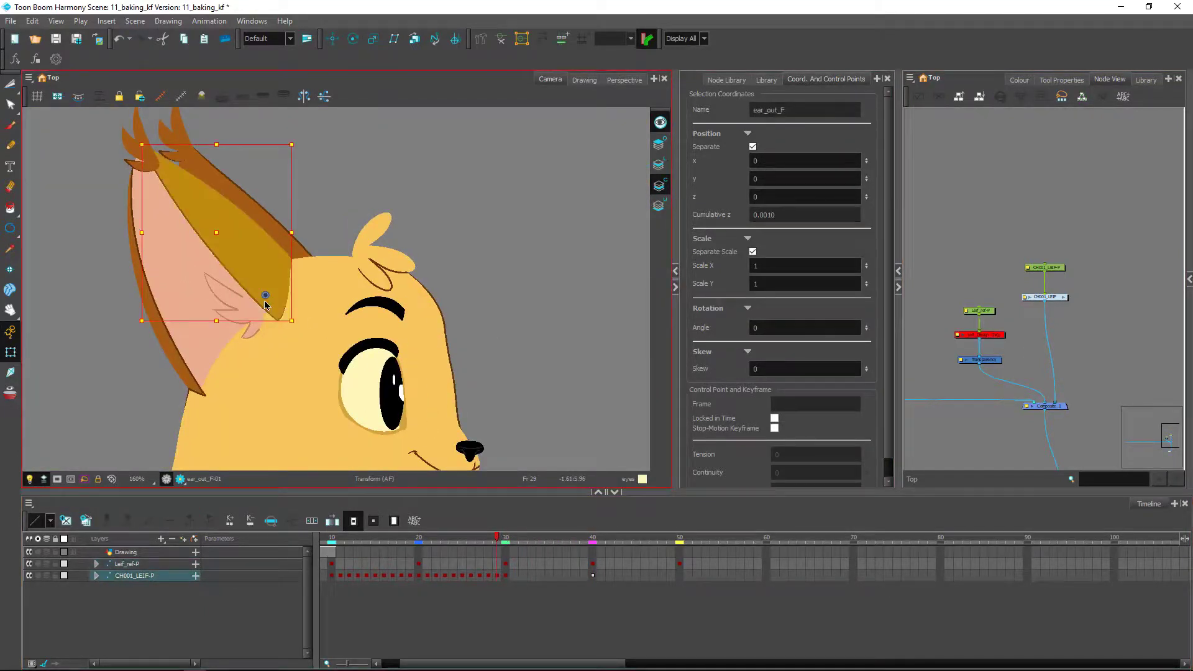
pyautogui.press('b')
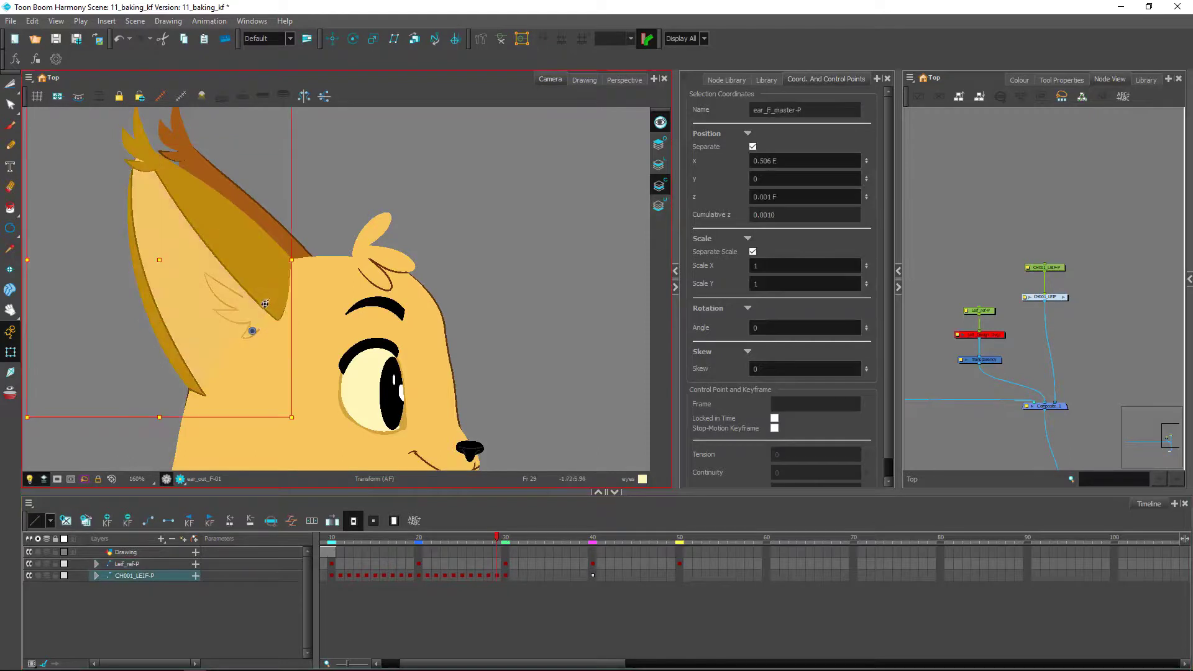
pyautogui.click(593, 537)
pyautogui.press('F5')
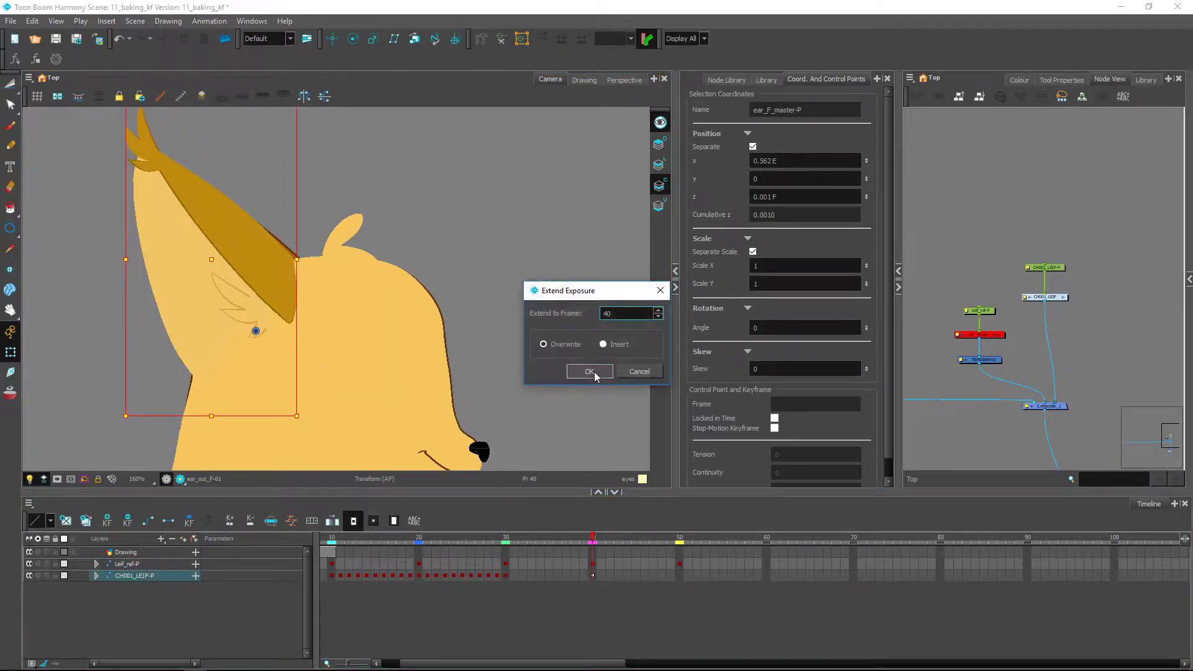
pyautogui.click(593, 371)
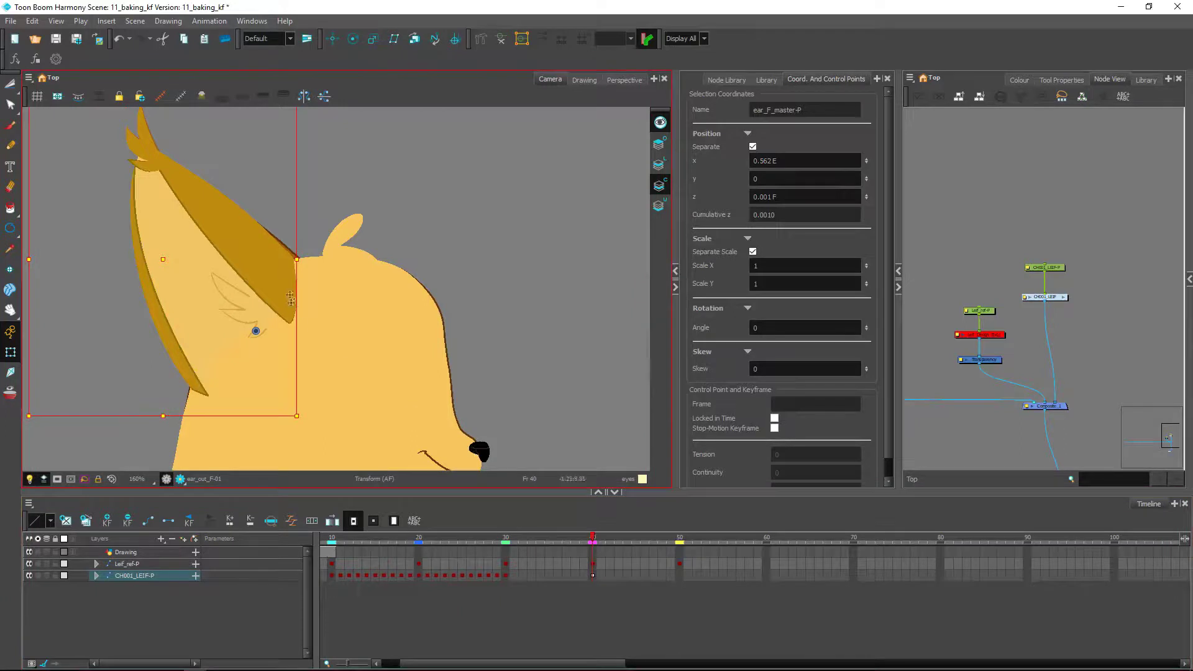
pyautogui.click(1070, 318)
# Re-enable the Leif_Design reference and select the front ear peg ear_F_master-P.
pyautogui.click(994, 334)
pyautogui.press('d')
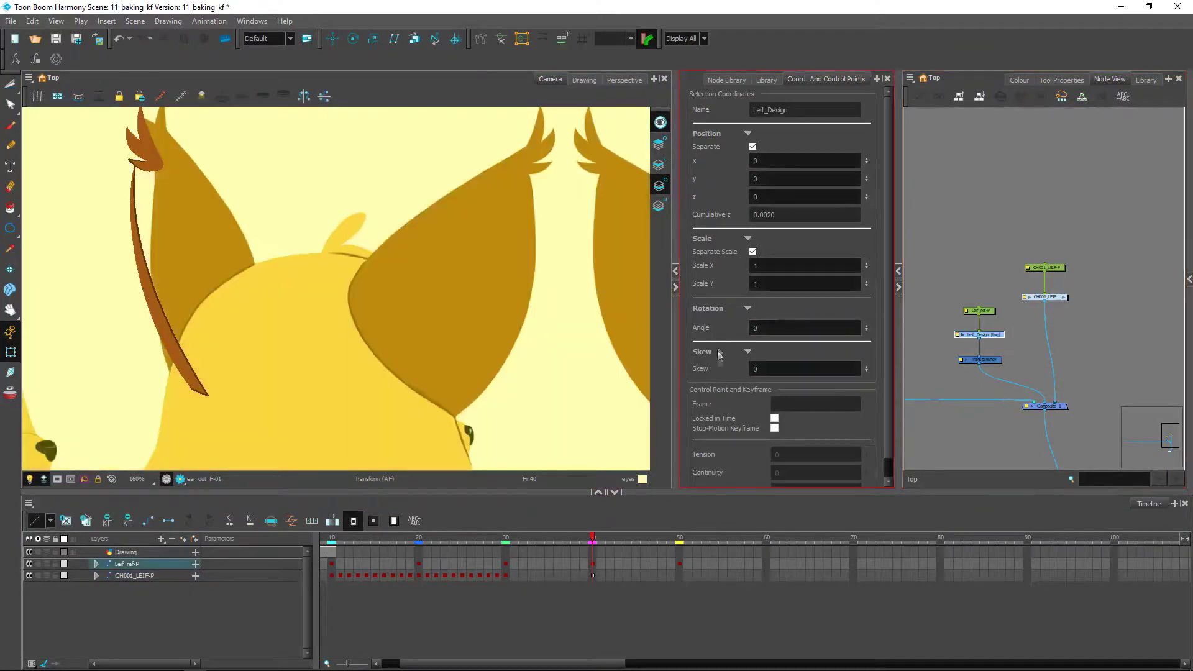
pyautogui.click(144, 263)
pyautogui.click(169, 264)
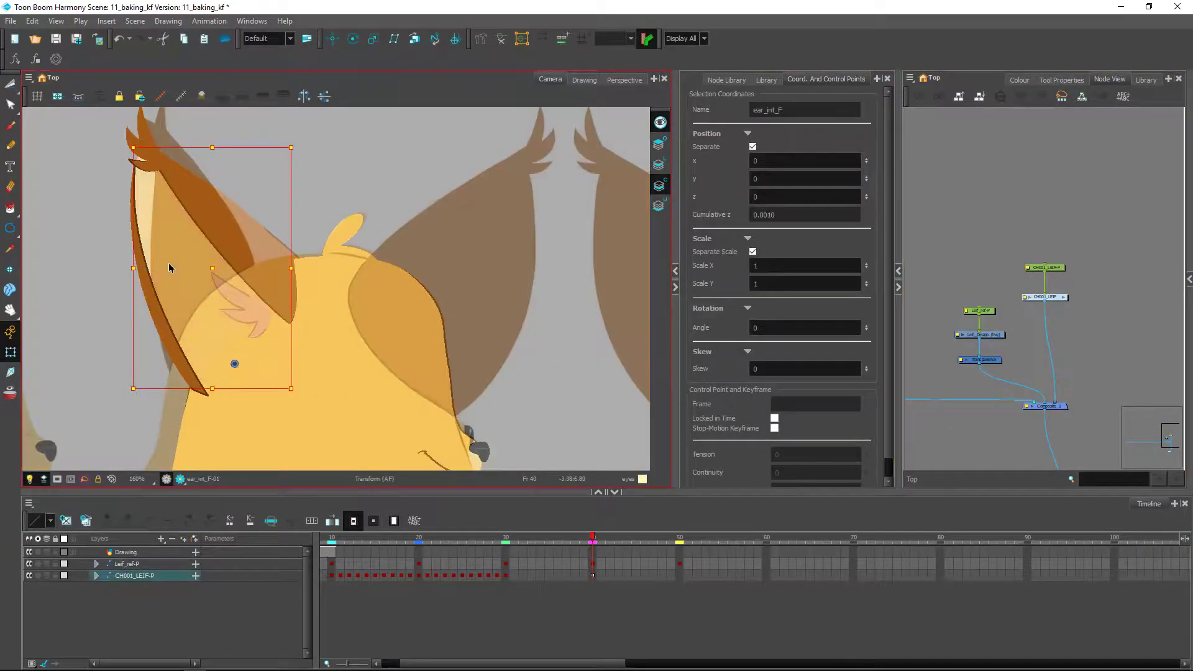
pyautogui.press('b')
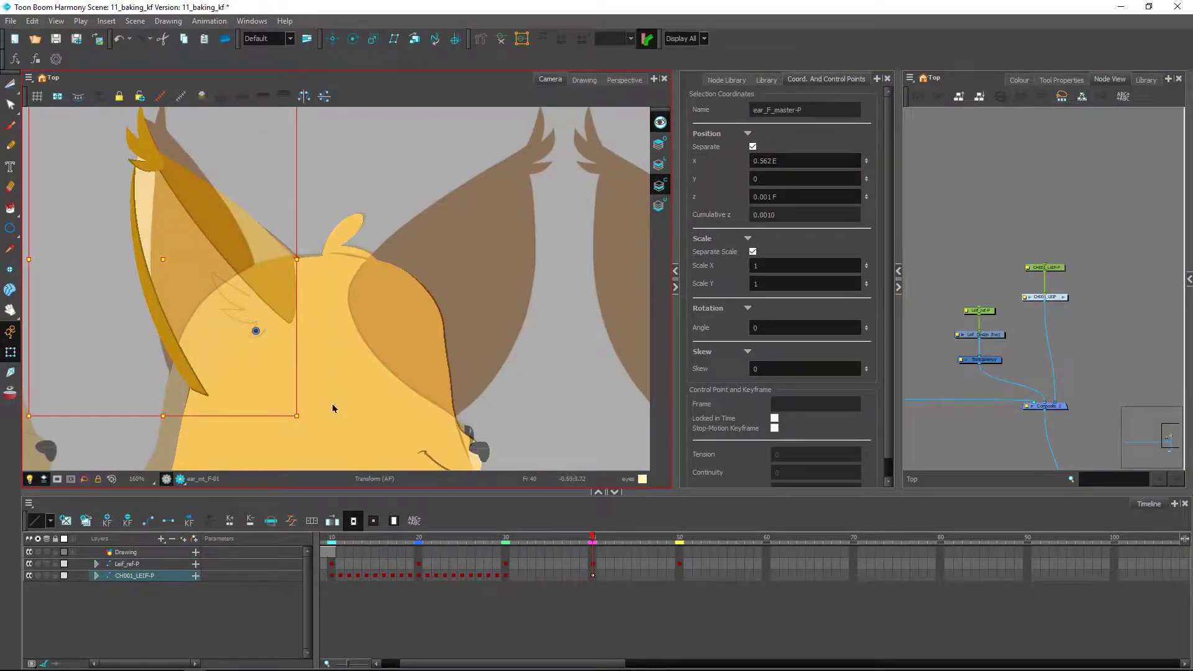
# Rotate the front ear about 63° clockwise onto its reference position, then review in-betweens.
pyautogui.moveTo(306, 418)
pyautogui.mouseDown()
pyautogui.moveTo(210, 499)
pyautogui.moveTo(122, 508)
pyautogui.mouseUp()
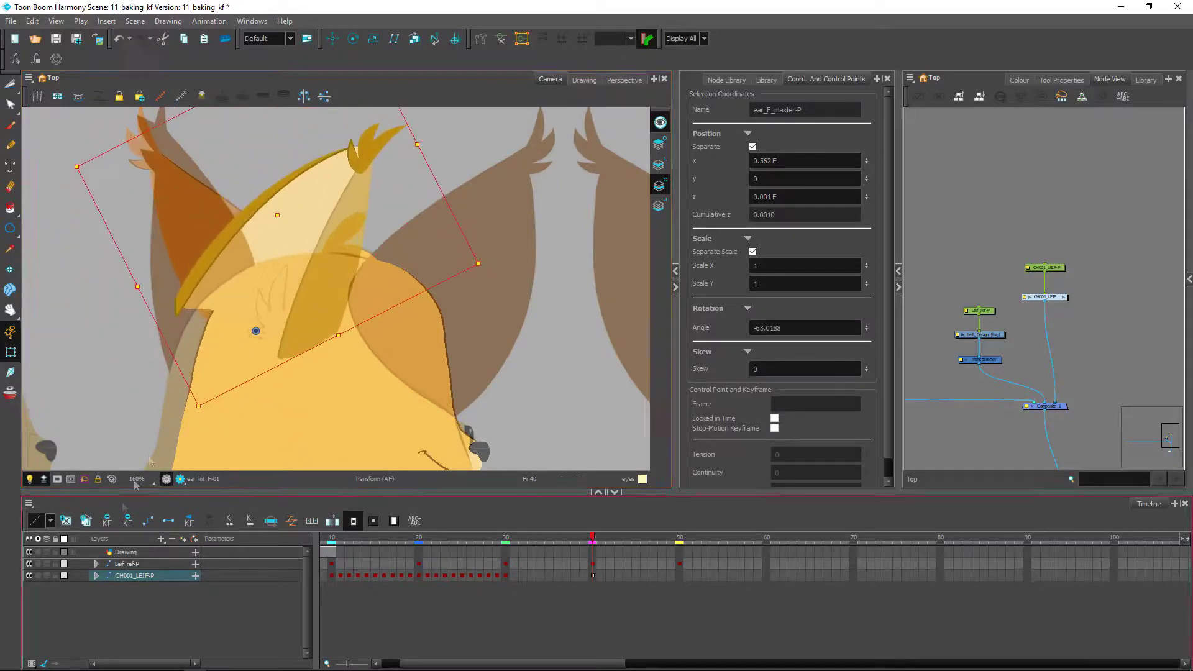
pyautogui.moveTo(278, 218); pyautogui.dragTo(432, 240)
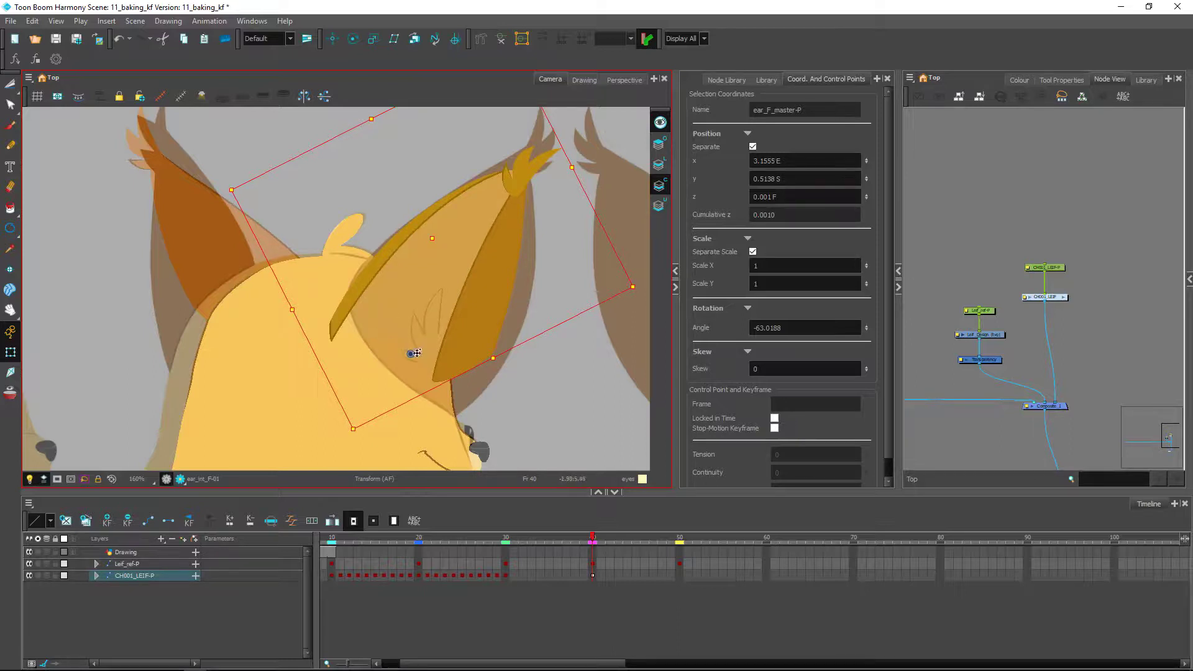
pyautogui.moveTo(454, 318); pyautogui.dragTo(449, 316)
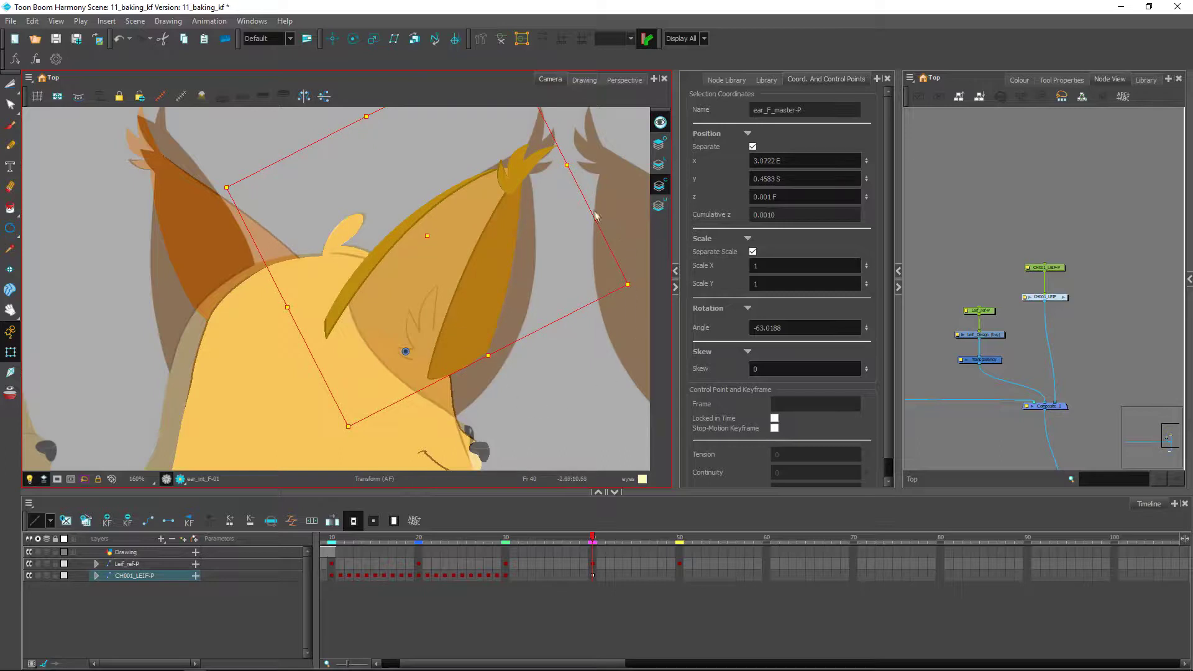
pyautogui.click(587, 190)
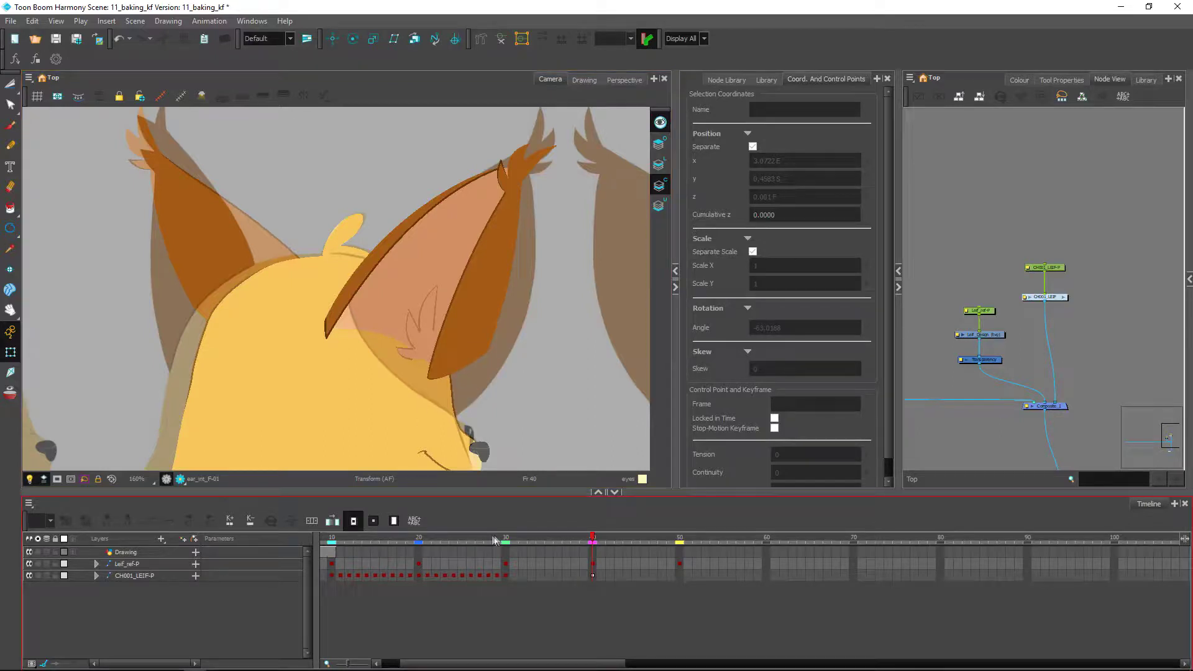
pyautogui.moveTo(591, 538); pyautogui.dragTo(546, 494)
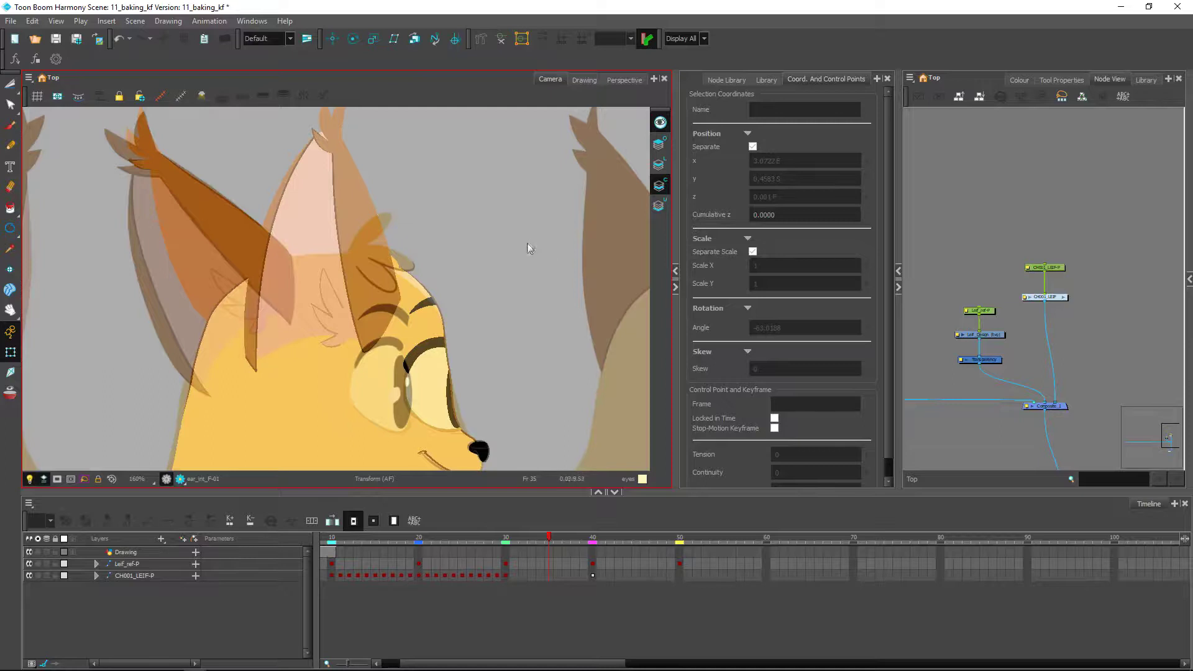
# Return to frame 40 and select the outer ear drawing ear_out_F.
pyautogui.click(593, 537)
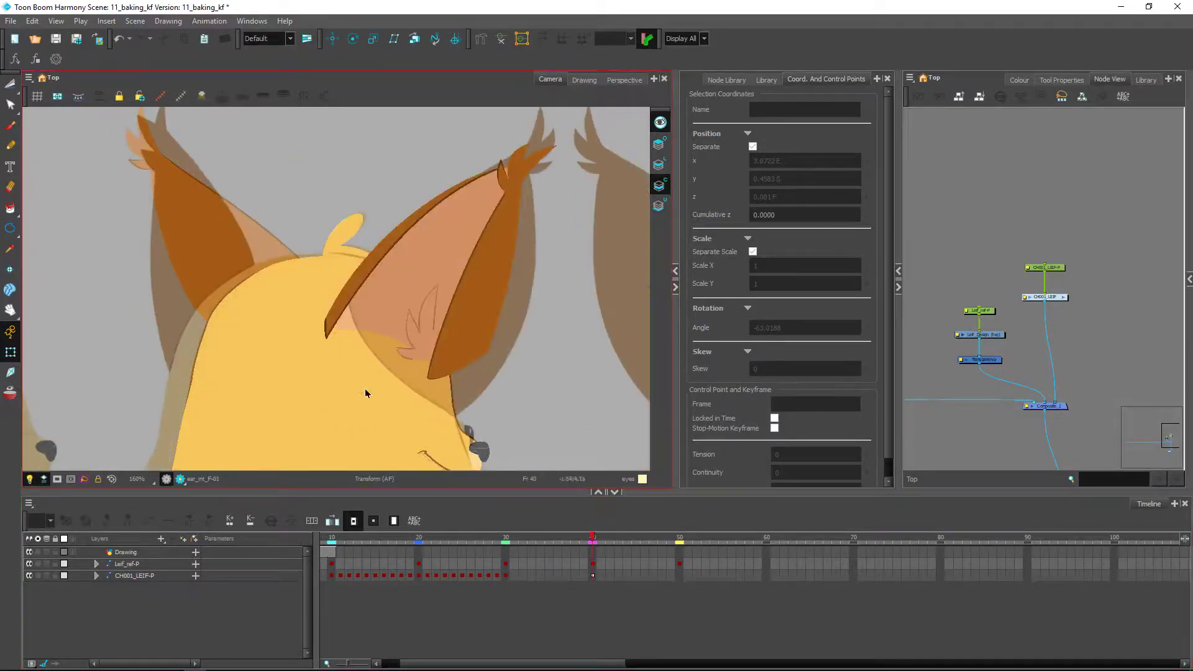
pyautogui.click(340, 315)
pyautogui.click(459, 341)
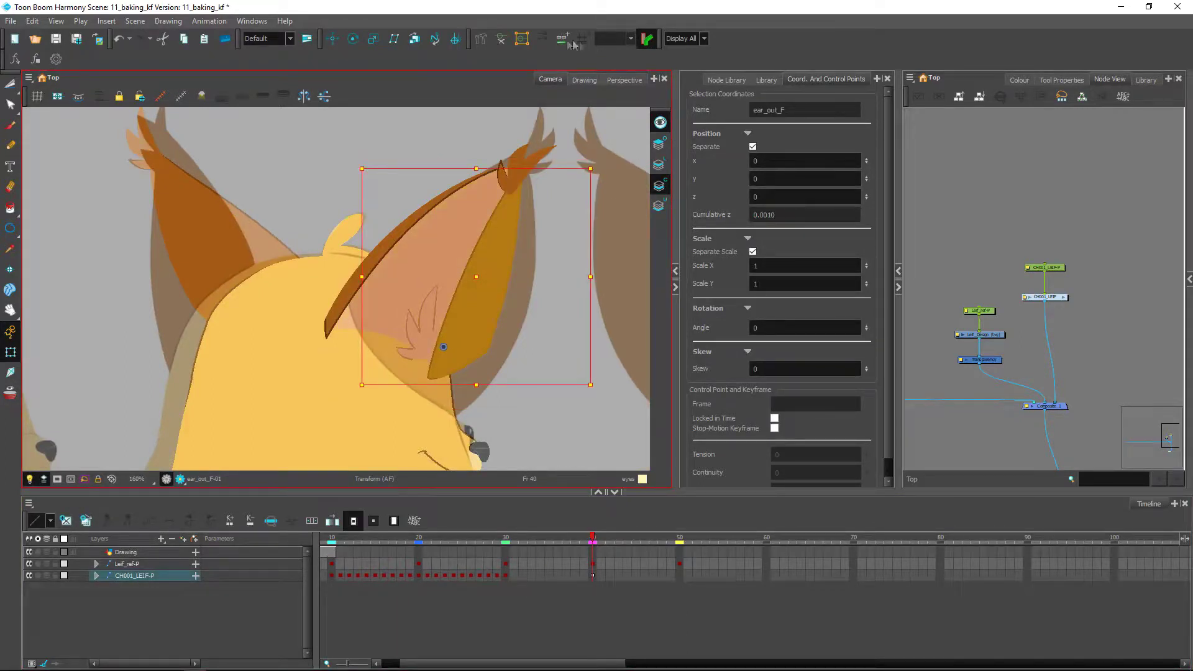
# Show the ear_out_F deformer controls, then try two control-point bends and undo both.
pyautogui.click(501, 40)
pyautogui.moveTo(427, 381); pyautogui.dragTo(474, 370)
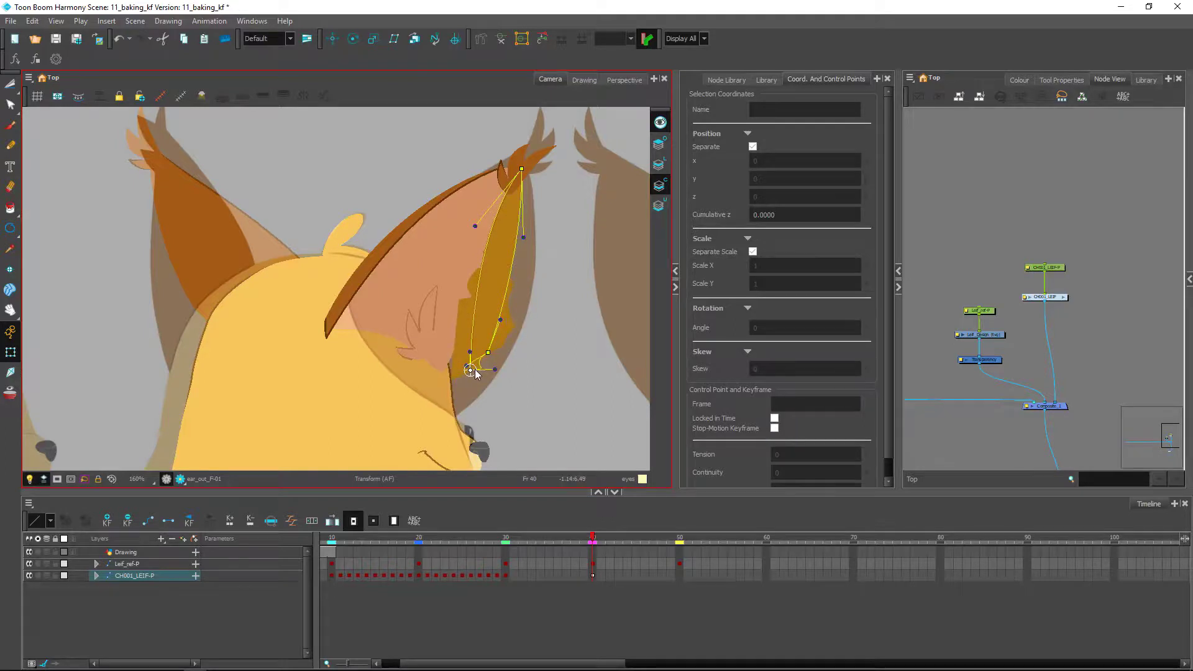
pyautogui.hotkey('ctrl', 'z')
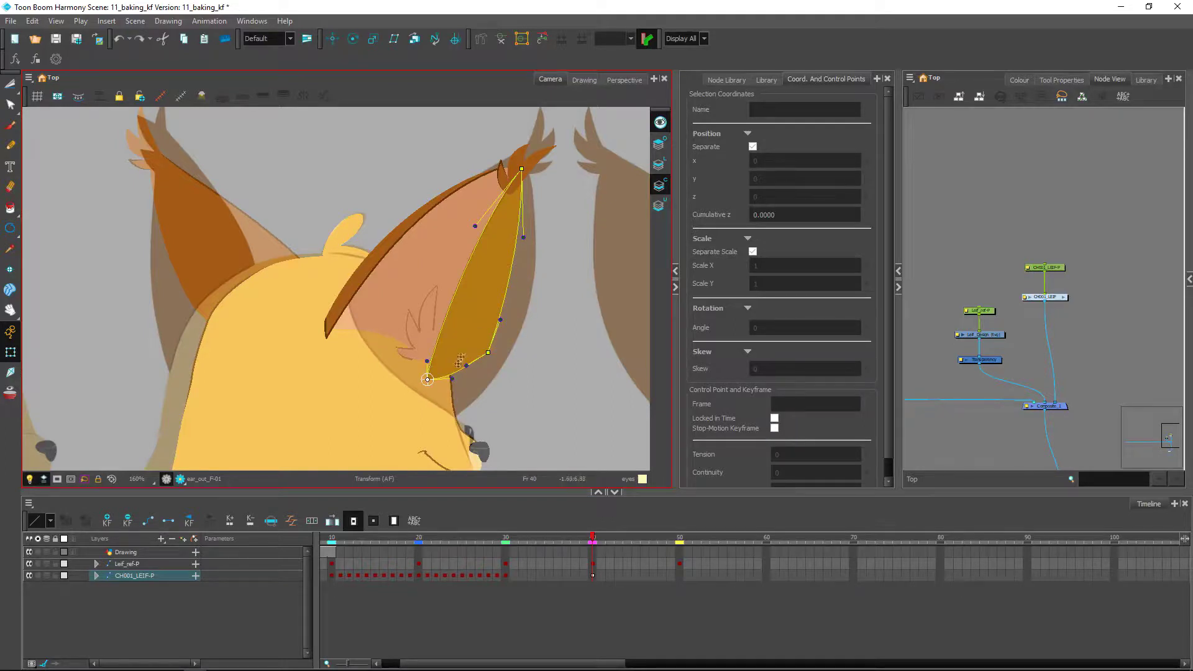
pyautogui.click(548, 338)
pyautogui.moveTo(488, 354)
pyautogui.mouseDown()
pyautogui.moveTo(460, 357)
pyautogui.moveTo(470, 355)
pyautogui.mouseUp()
pyautogui.hotkey('ctrl', 'z')
# Narrow the ear_out_F deformer box, rotate it clockwise, and nudge the shape down and left.
pyautogui.click(473, 345)
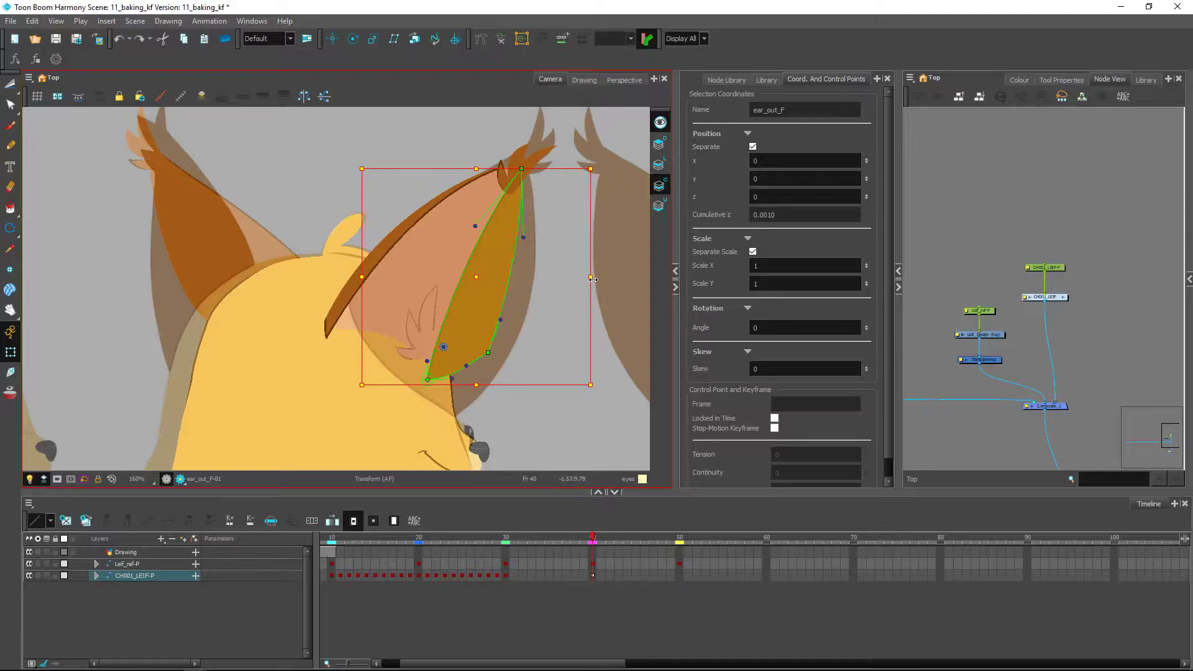
pyautogui.moveTo(590, 279); pyautogui.dragTo(488, 298)
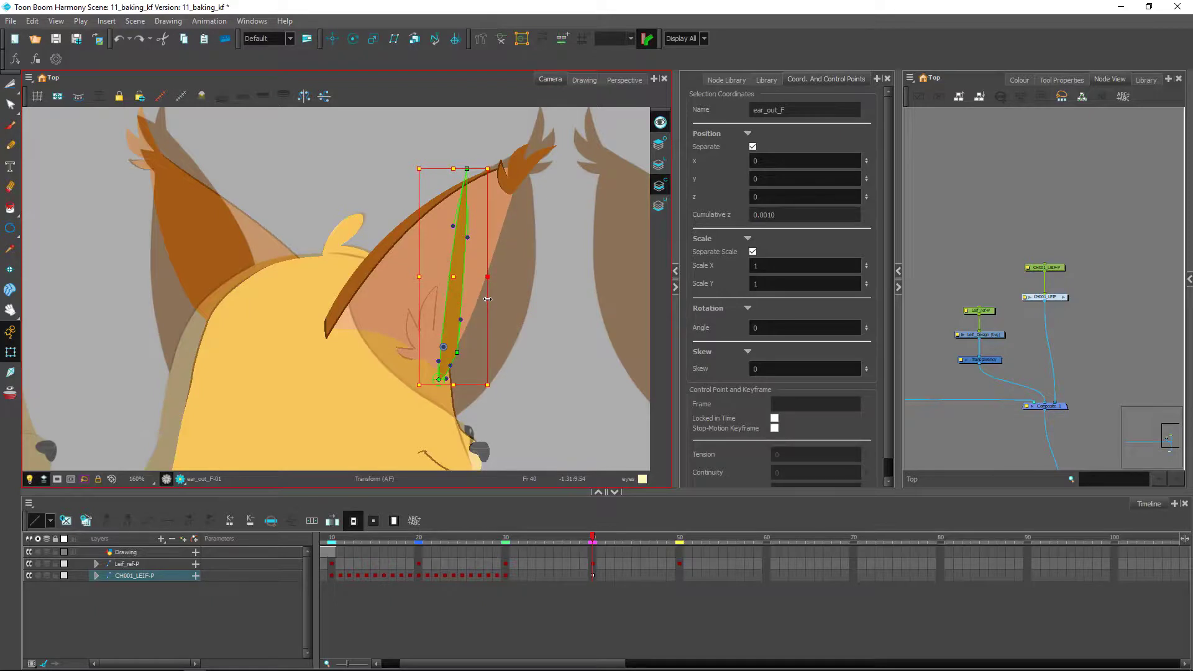
pyautogui.moveTo(497, 165); pyautogui.dragTo(554, 182)
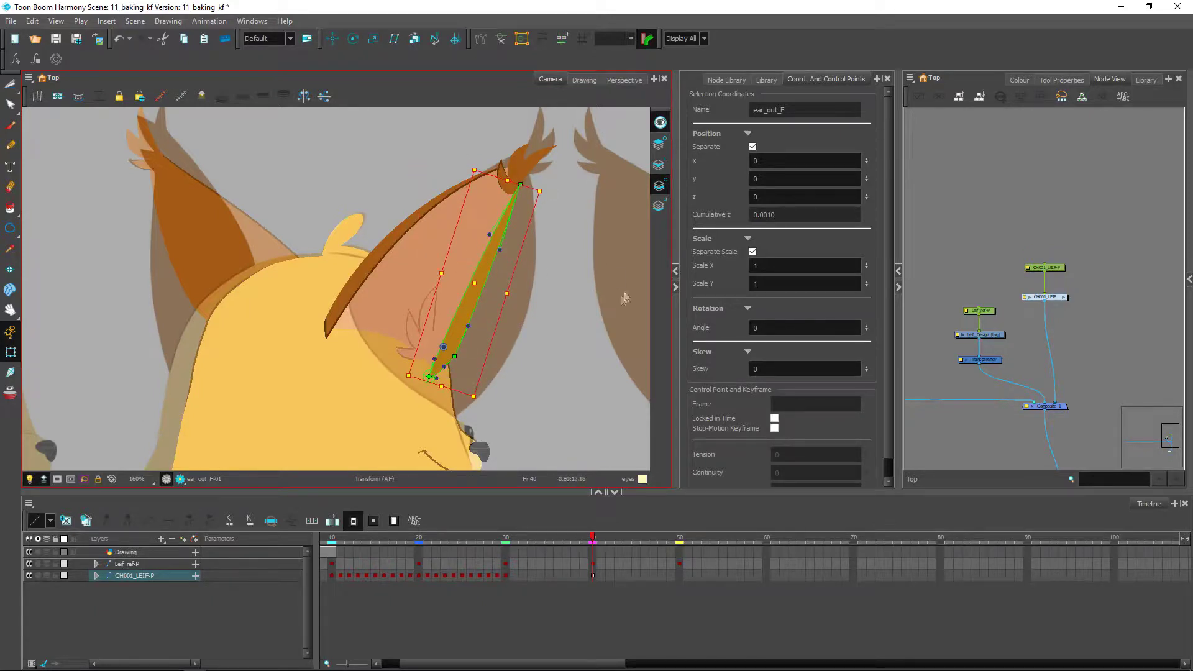
pyautogui.click(564, 291)
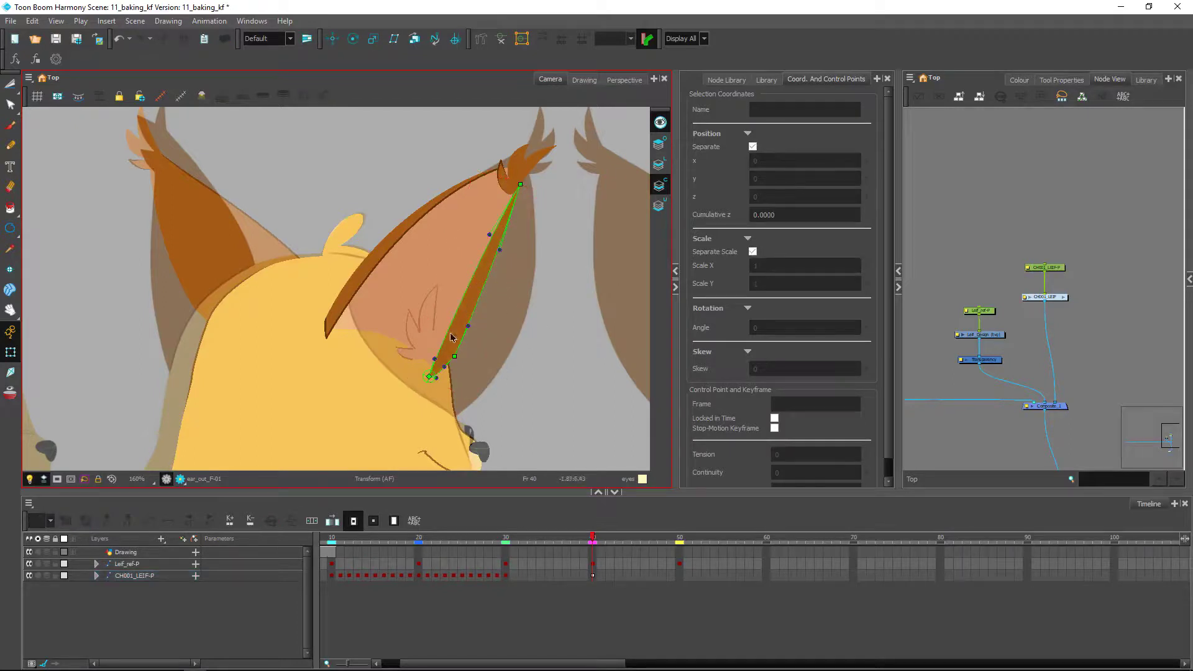
pyautogui.moveTo(474, 299); pyautogui.dragTo(480, 330)
pyautogui.moveTo(490, 319); pyautogui.dragTo(479, 310)
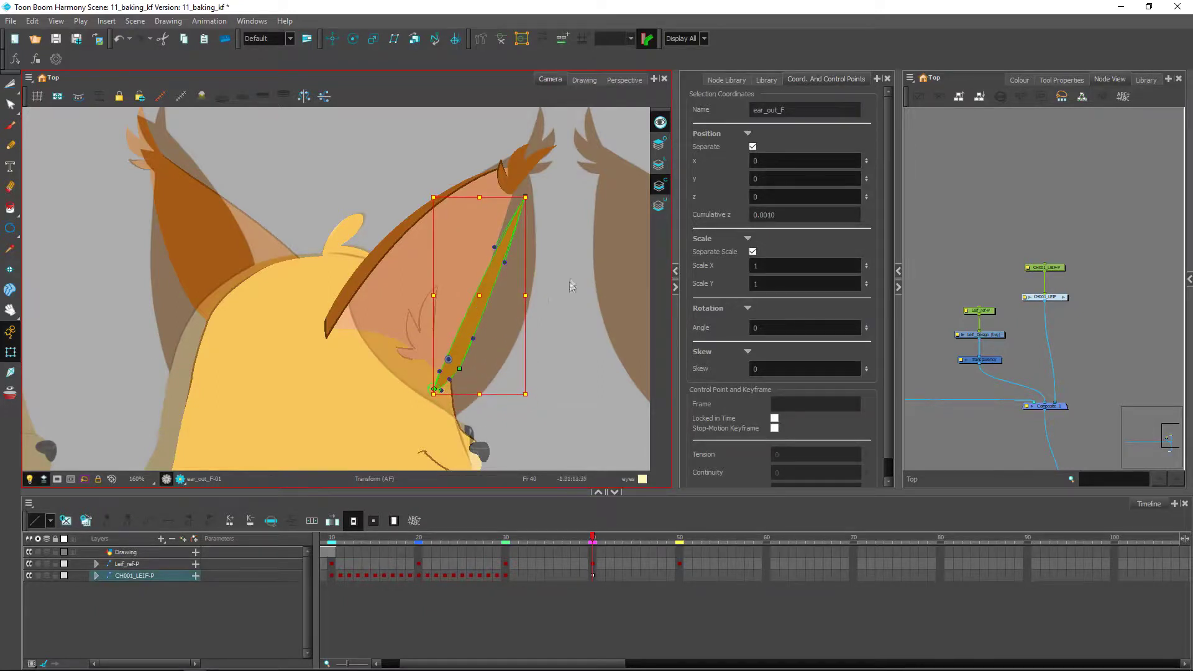
pyautogui.click(506, 333)
# Select ear_int_F and line_outside_ear_F, then compare the ear on frames 30, 39 and 40.
pyautogui.click(345, 315)
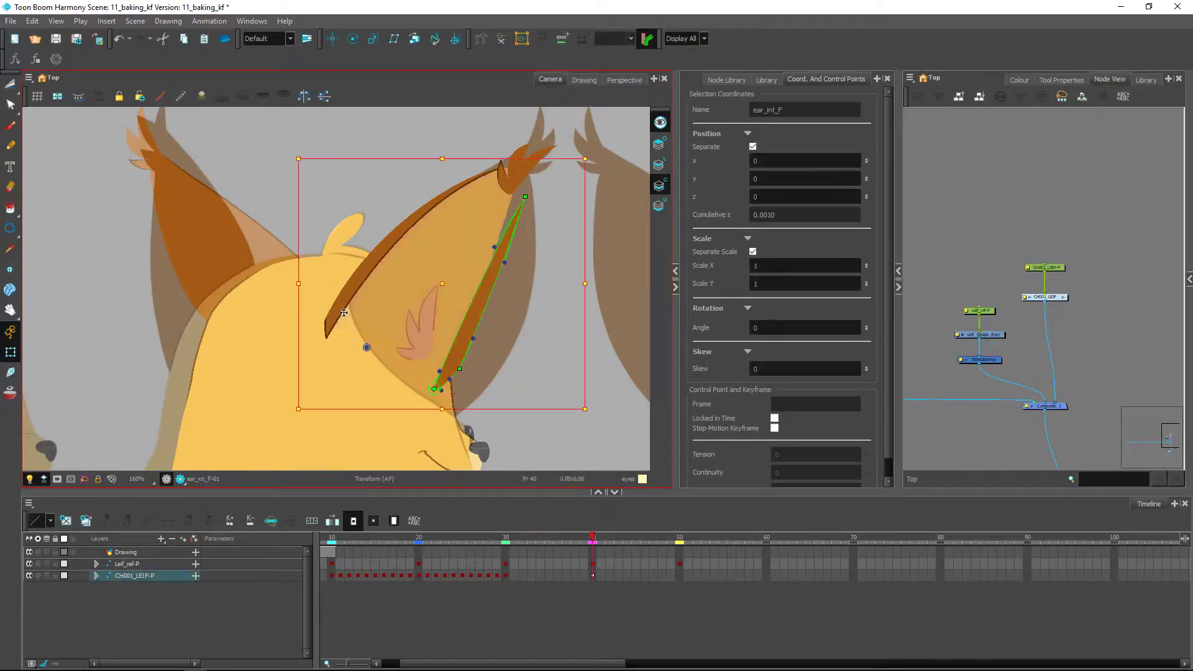
pyautogui.click(342, 315)
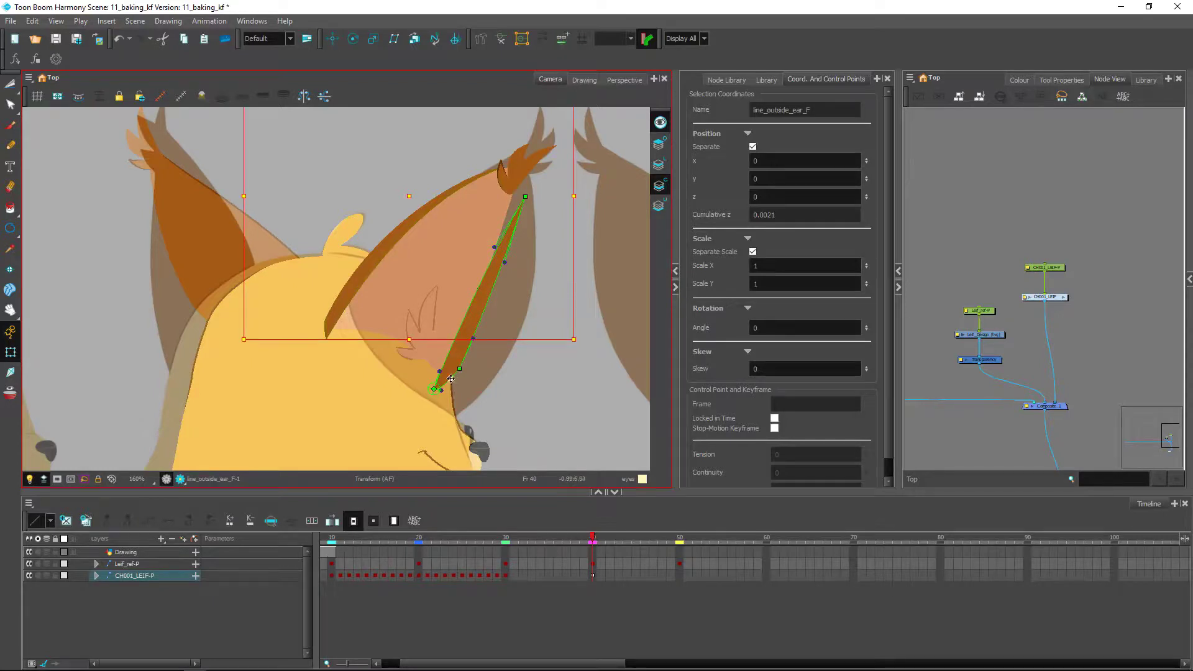
pyautogui.moveTo(588, 543); pyautogui.dragTo(505, 542)
pyautogui.click(590, 367)
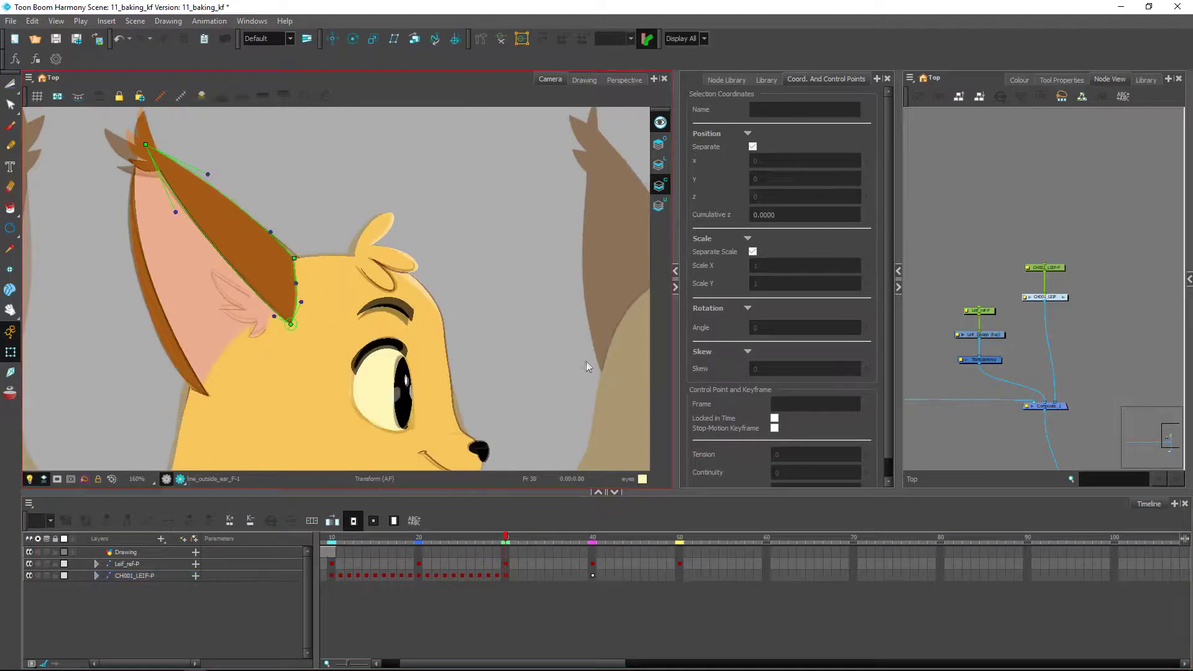
pyautogui.click(584, 538)
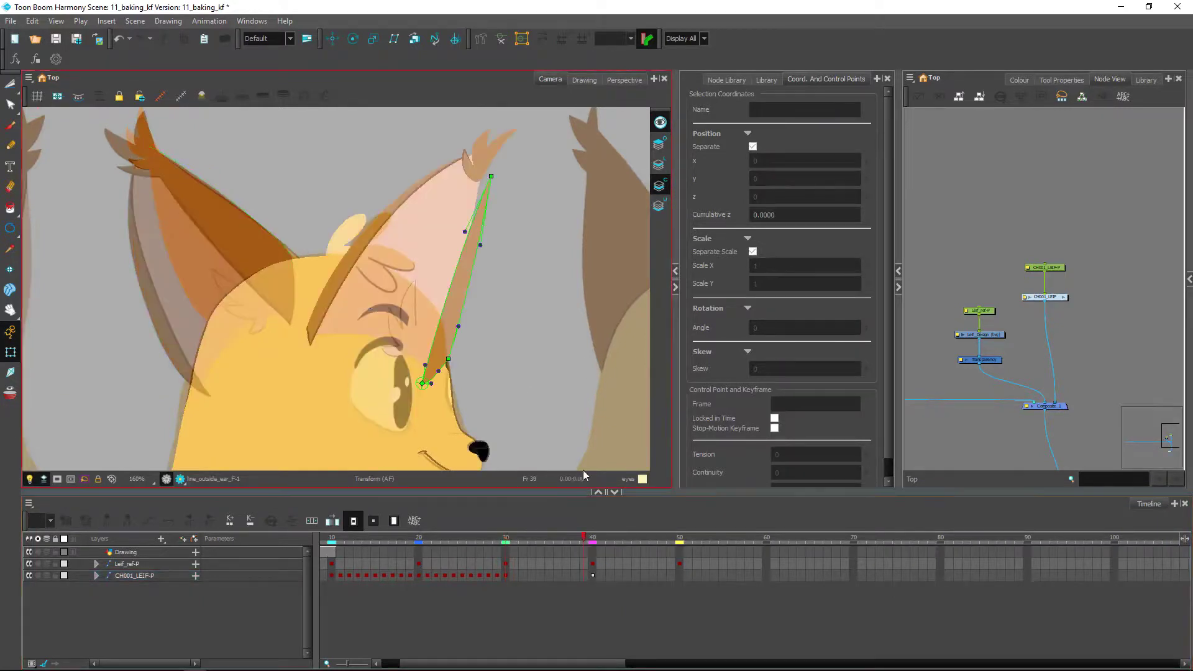
pyautogui.click(593, 539)
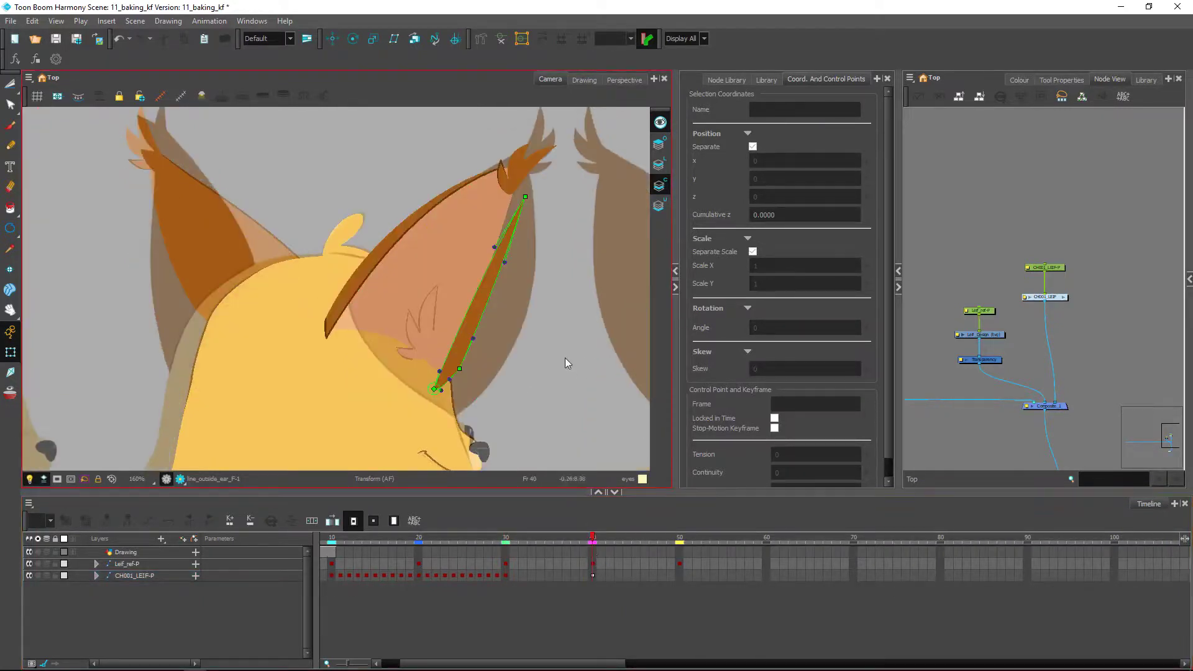
# Lift the ear_tip_F tuft above the top of the ear on frame 40.
pyautogui.click(342, 313)
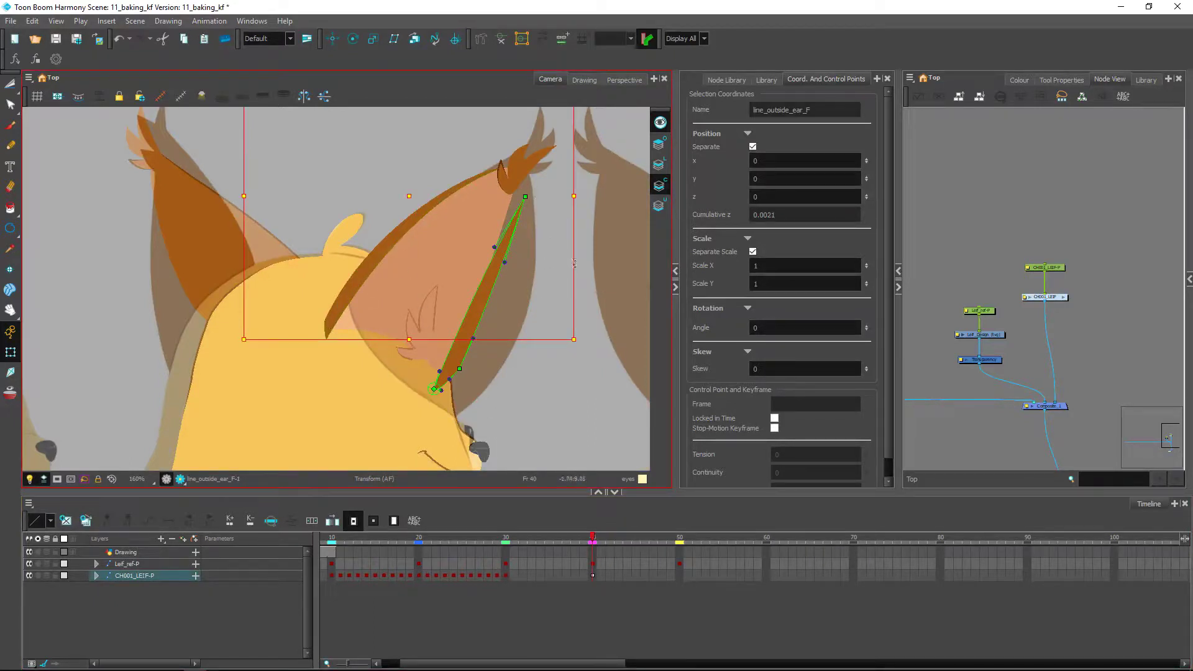
pyautogui.click(598, 334)
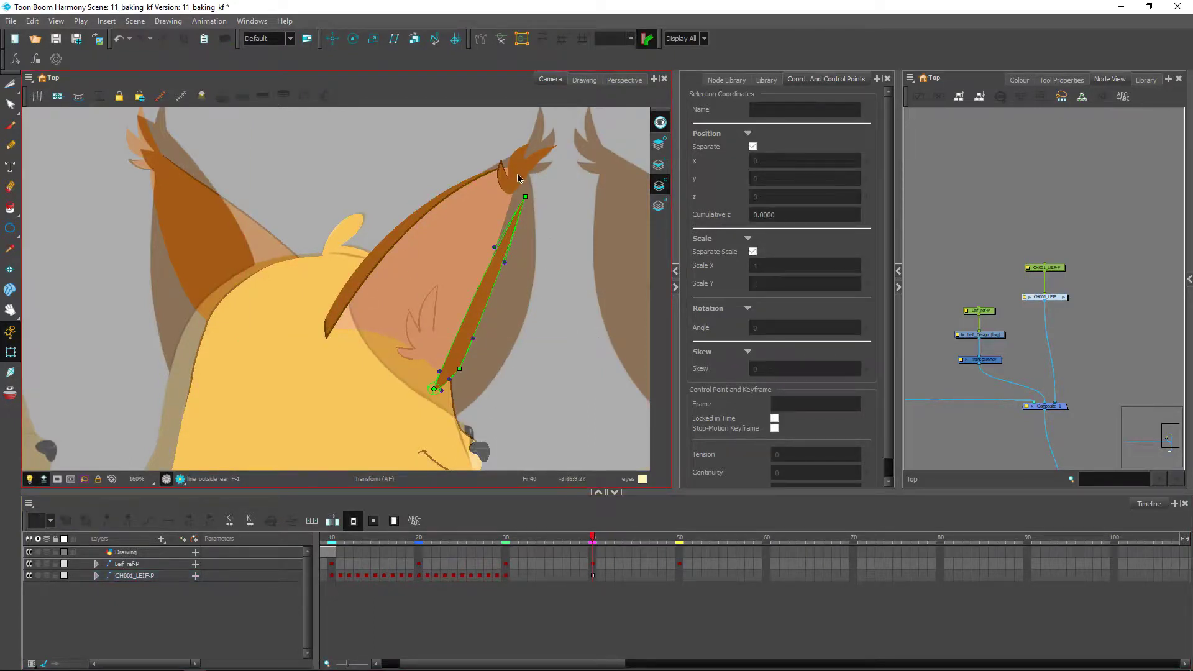
pyautogui.click(519, 179)
pyautogui.moveTo(518, 179); pyautogui.dragTo(523, 143)
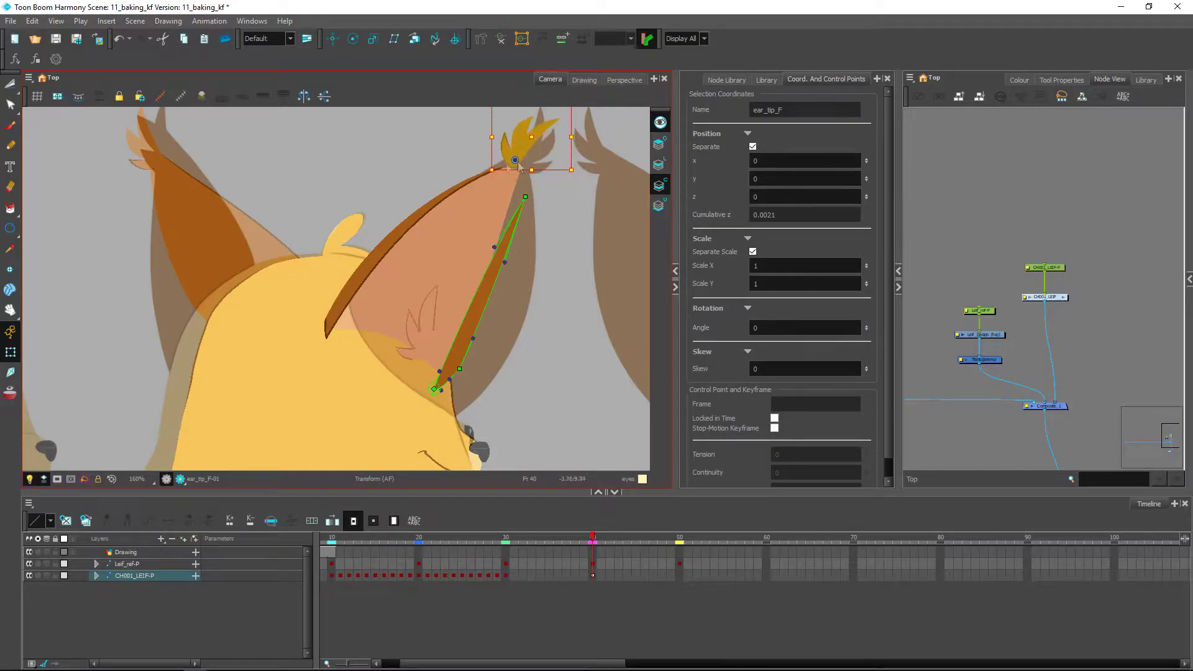
# Nudge the ear tip right and down, then try flipping its Scale X to -1 and undo it.
pyautogui.moveTo(519, 153); pyautogui.dragTo(531, 158)
pyautogui.click(756, 267)
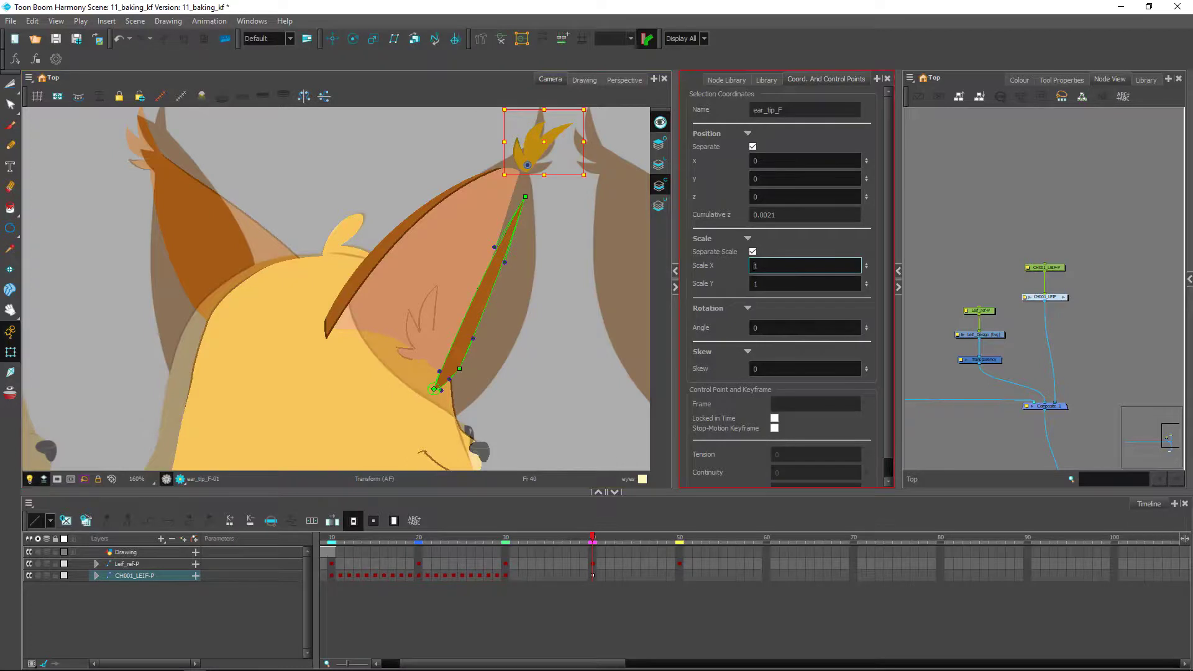
pyautogui.write('-')
pyautogui.press('Return')
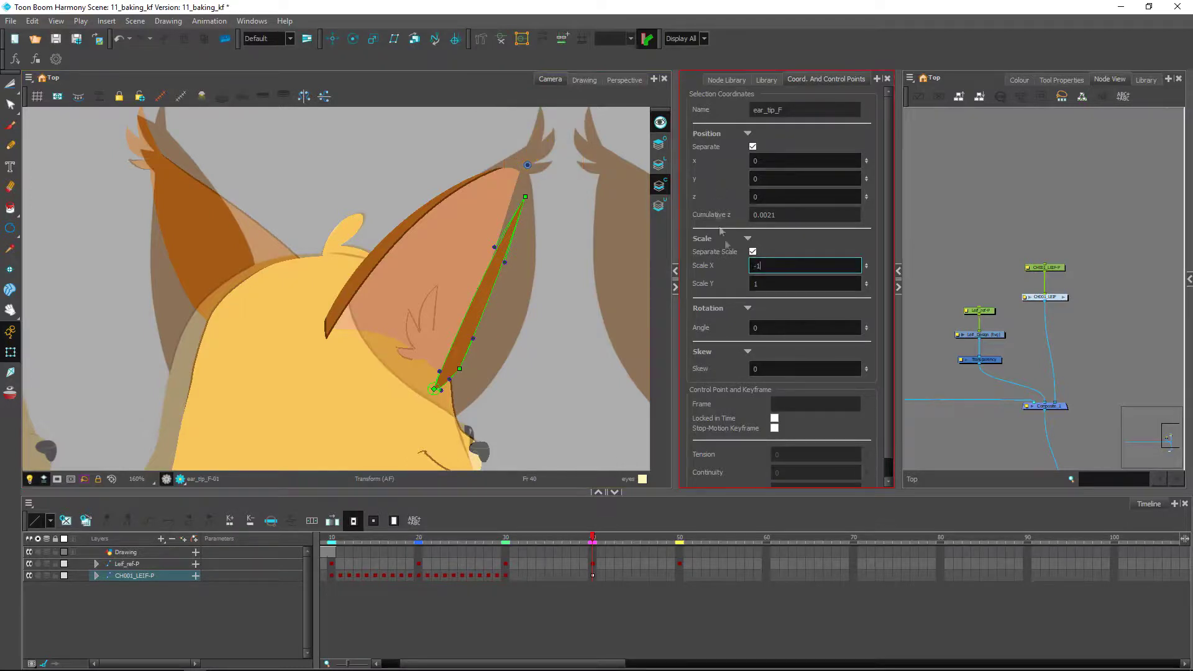
pyautogui.scroll(-3, 534, 211)
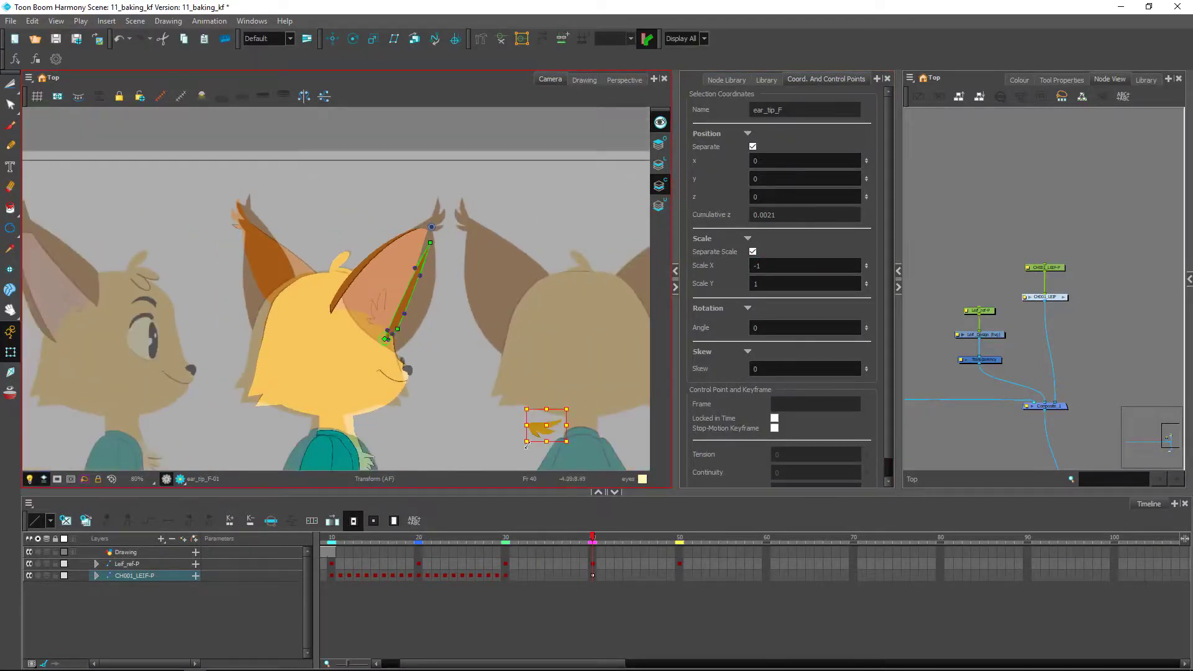
pyautogui.hotkey('ctrl', 'z')
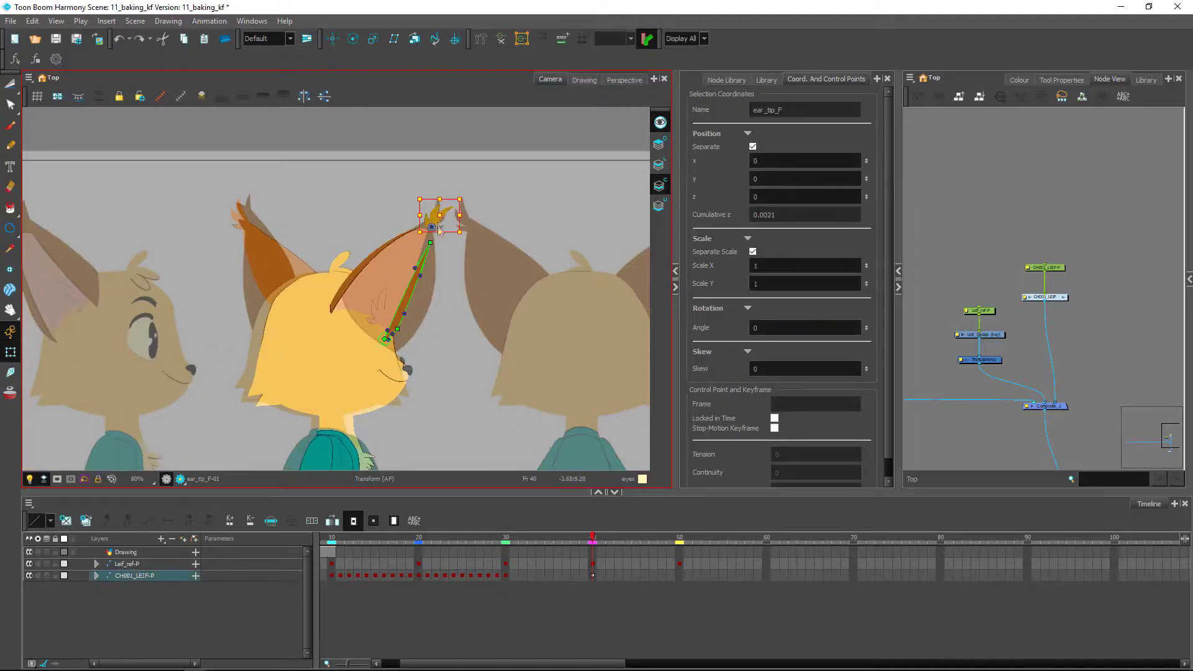
# Flip the ear_tip_F-P peg to Scale X -1 and rotate it about 64.57° onto the ear.
pyautogui.press('b')
pyautogui.click(751, 267)
pyautogui.write('-')
pyautogui.press('Return')
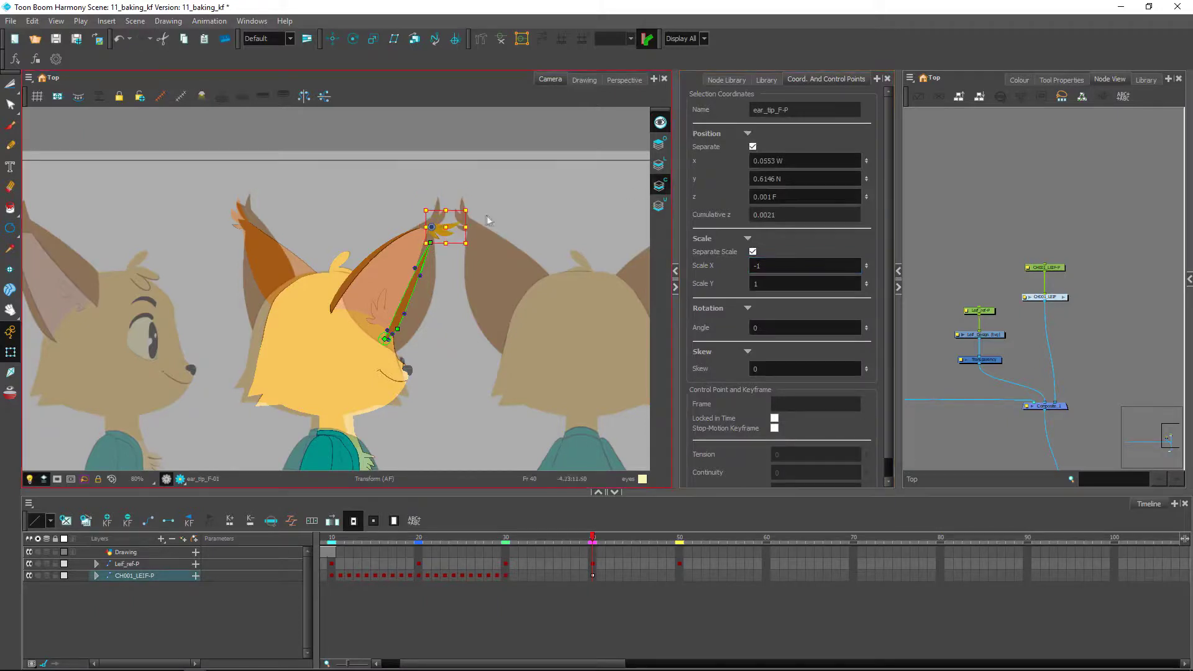
pyautogui.moveTo(472, 202); pyautogui.dragTo(426, 179)
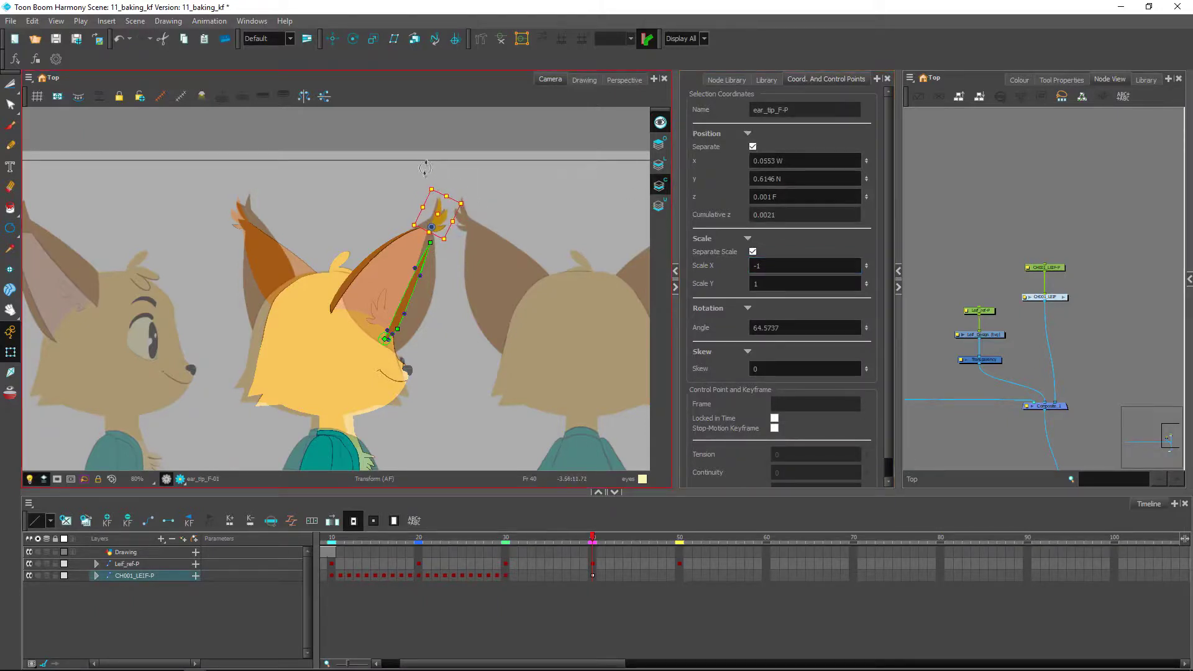
pyautogui.scroll(2, 426, 179)
pyautogui.moveTo(529, 212); pyautogui.dragTo(496, 260)
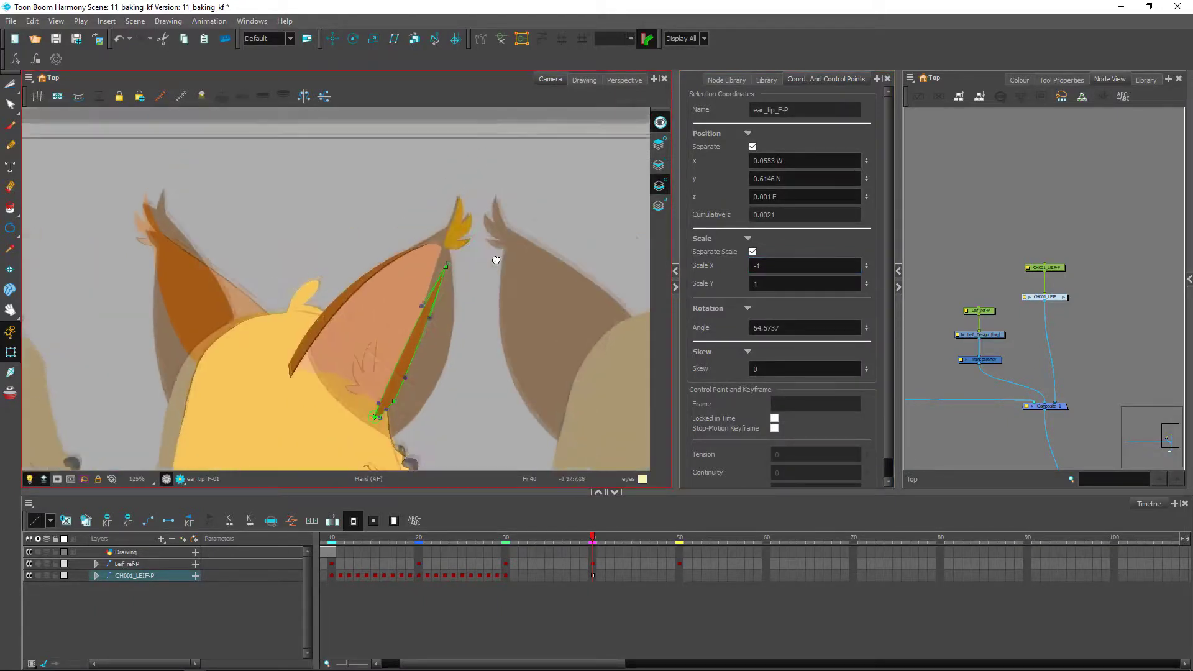
pyautogui.press('2')
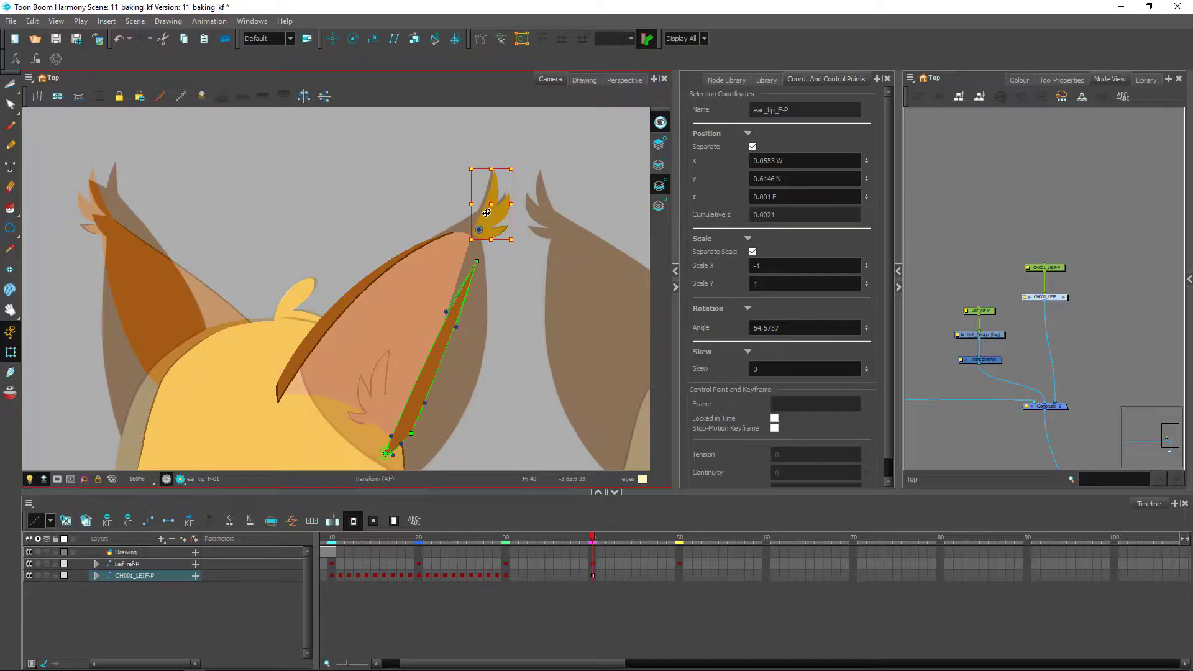
# Check the ear tip, then select line_outside_ear_F and zoom out to the whole ear.
pyautogui.click(483, 212)
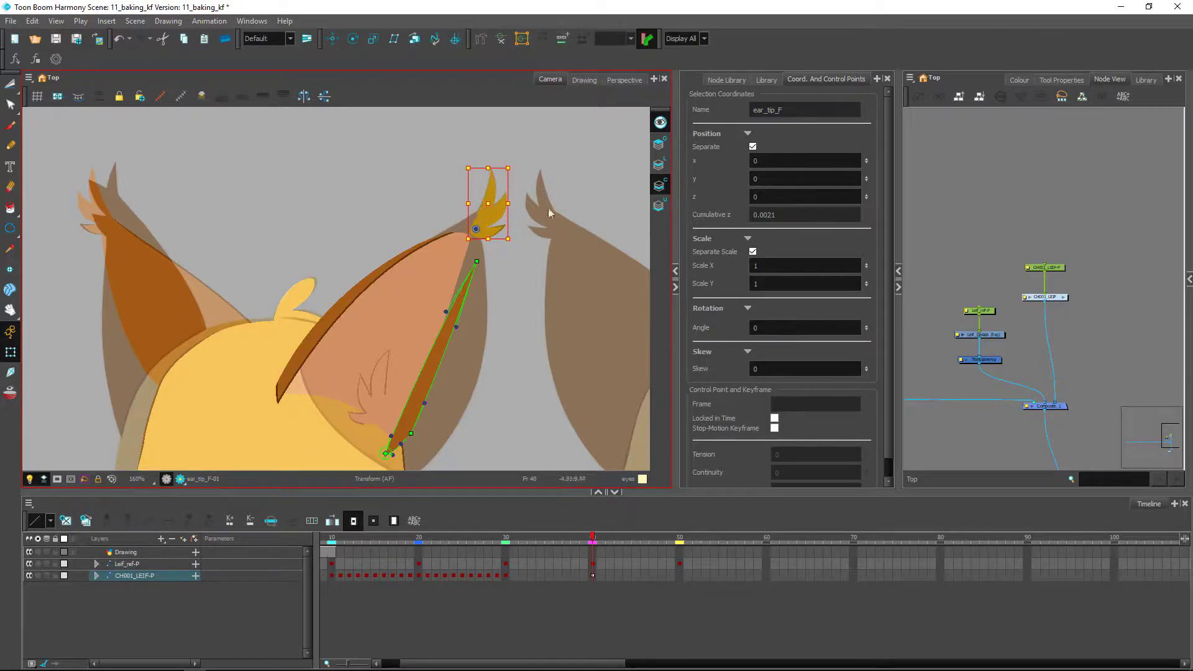
pyautogui.click(495, 337)
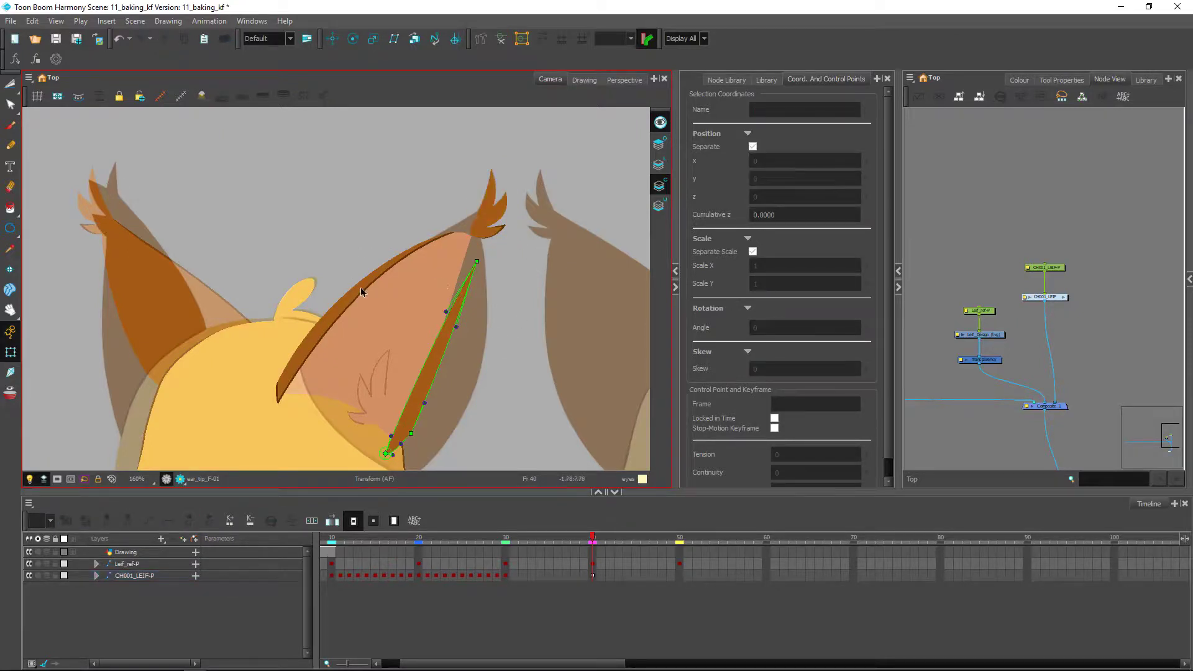
pyautogui.click(361, 288)
pyautogui.press('1')
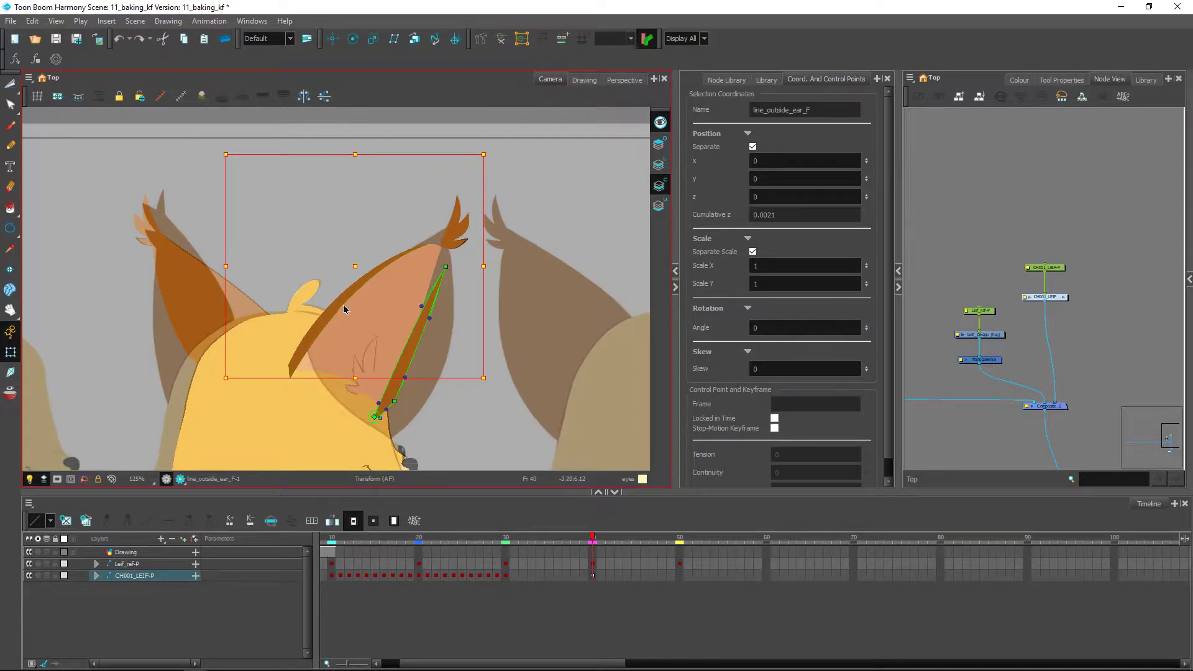
# Show line_outside_ear_F's deformation chain and reshape its curve, undoing an accidental drawing move.
pyautogui.click(504, 44)
pyautogui.press('2')
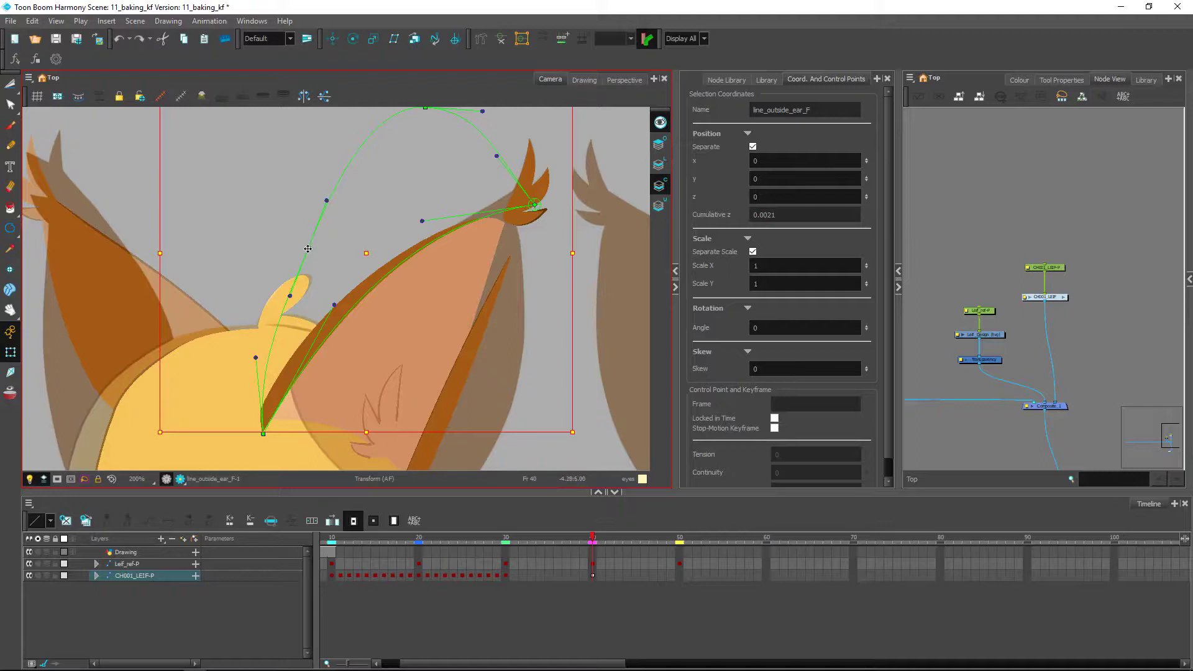
pyautogui.moveTo(308, 249); pyautogui.dragTo(236, 236)
pyautogui.click(236, 237)
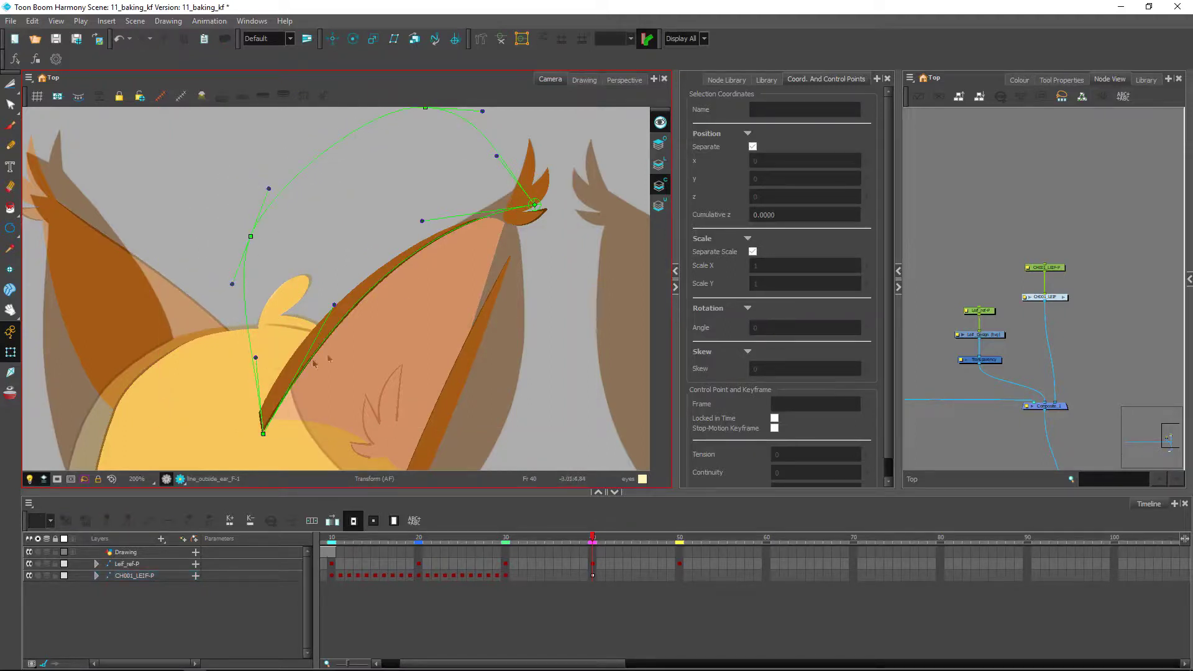
pyautogui.click(274, 418)
pyautogui.moveTo(274, 413); pyautogui.dragTo(329, 512)
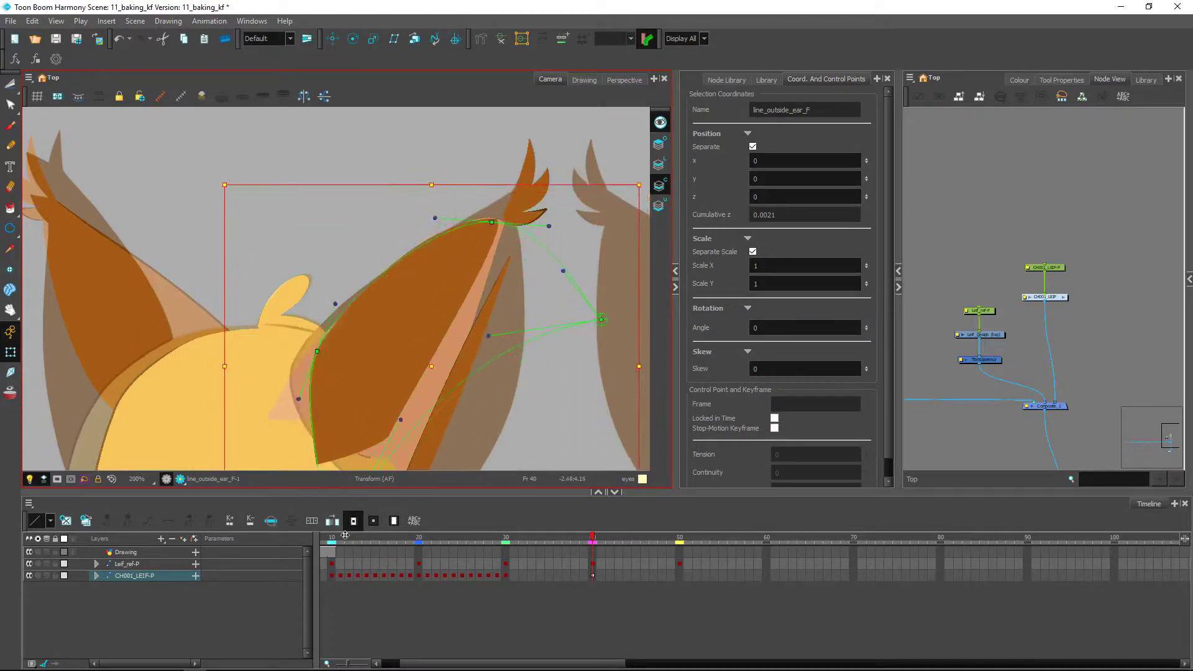
pyautogui.hotkey('ctrl', 'z')
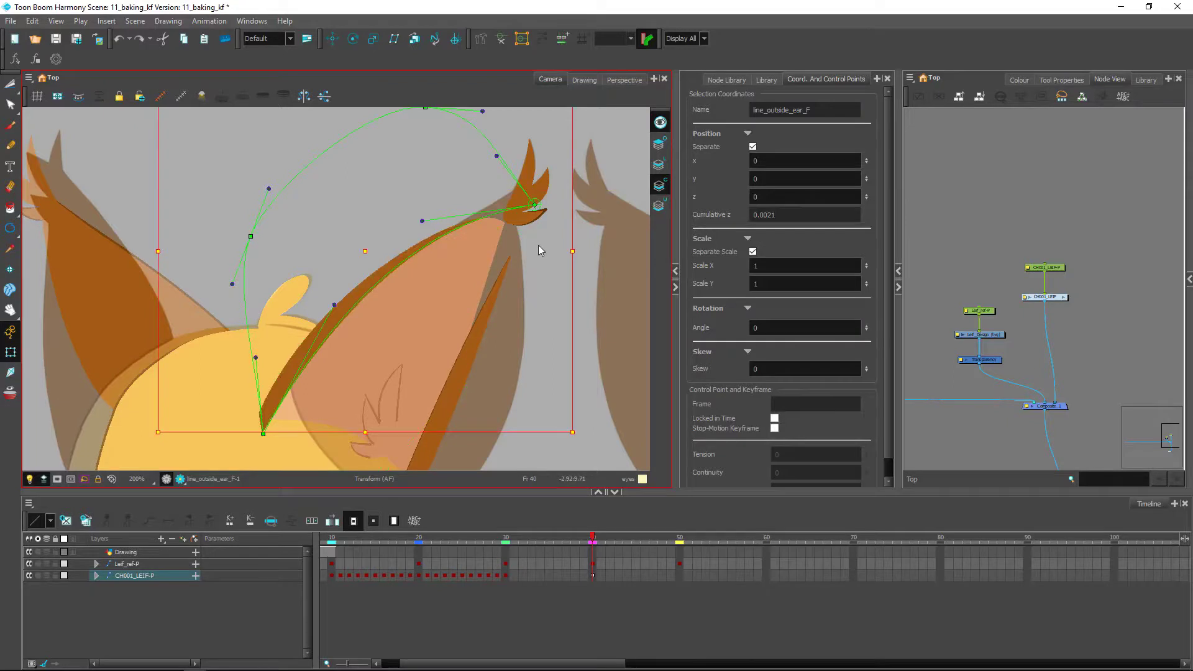
# Move the ear-tip point left and bend the deformer's lower end down toward the ear base.
pyautogui.click(529, 203)
pyautogui.moveTo(529, 203); pyautogui.dragTo(510, 197)
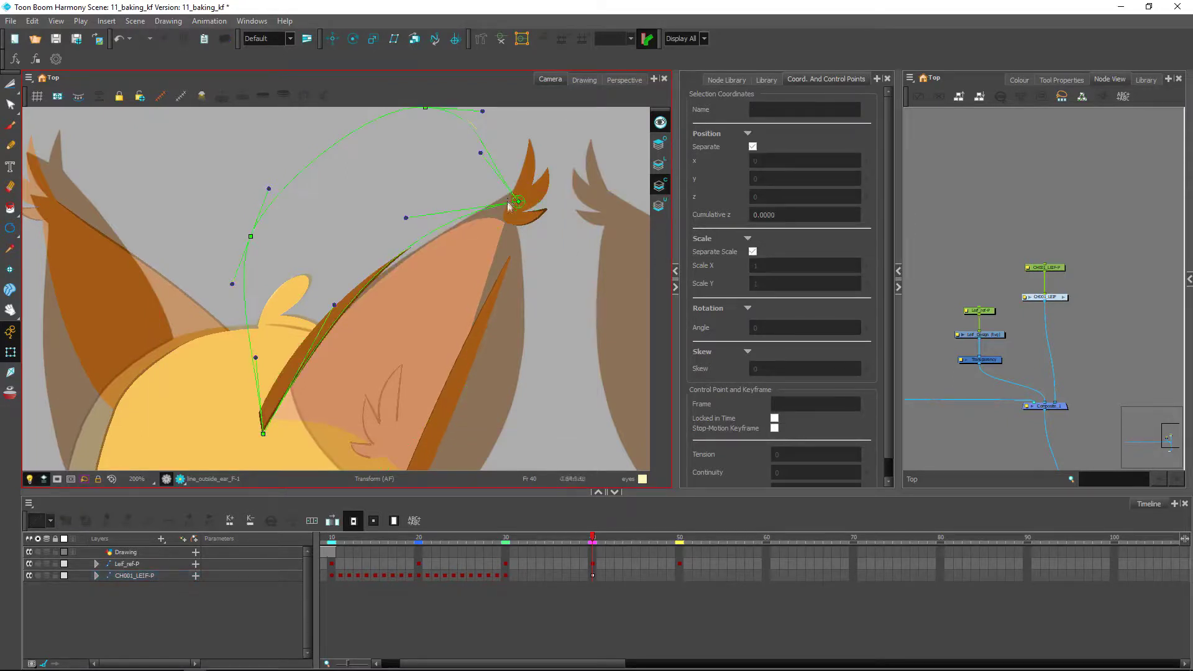
pyautogui.moveTo(407, 221); pyautogui.dragTo(538, 322)
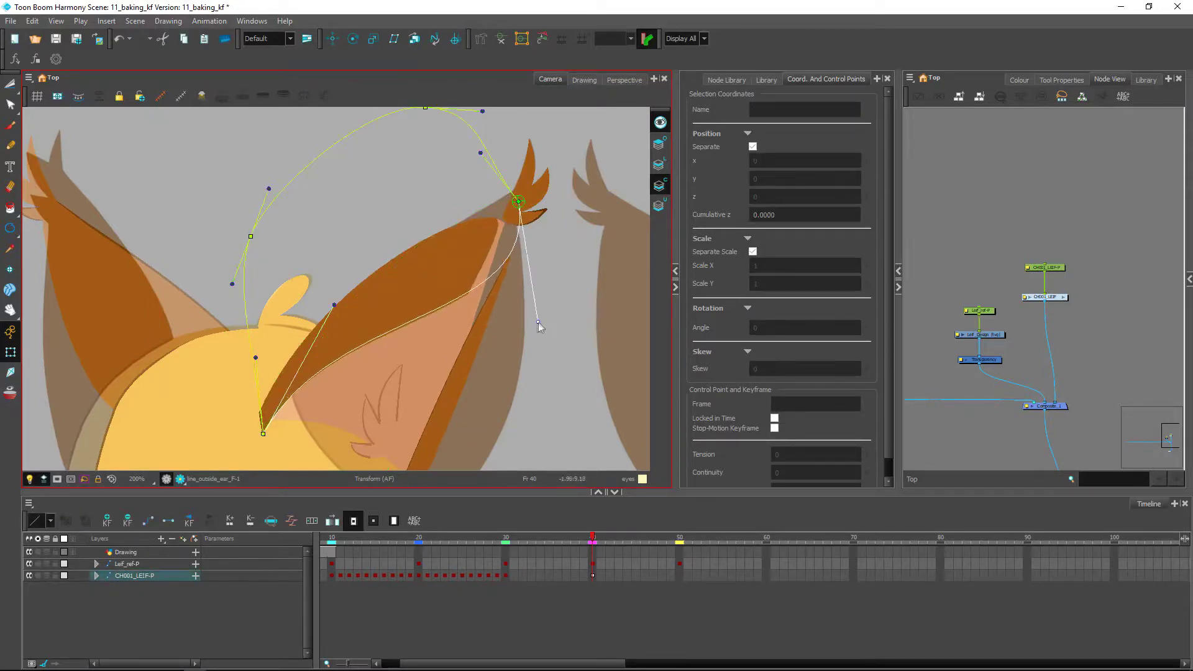
pyautogui.scroll(-3, 497, 279)
pyautogui.moveTo(281, 301); pyautogui.dragTo(444, 399)
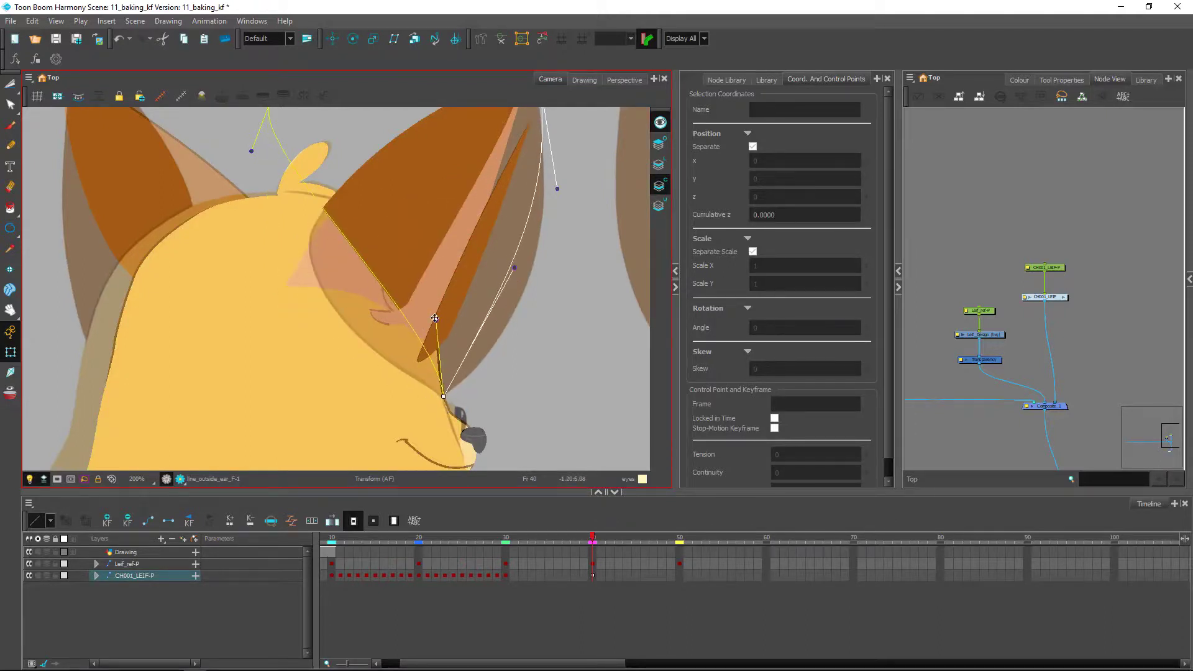
pyautogui.moveTo(432, 321); pyautogui.dragTo(322, 374)
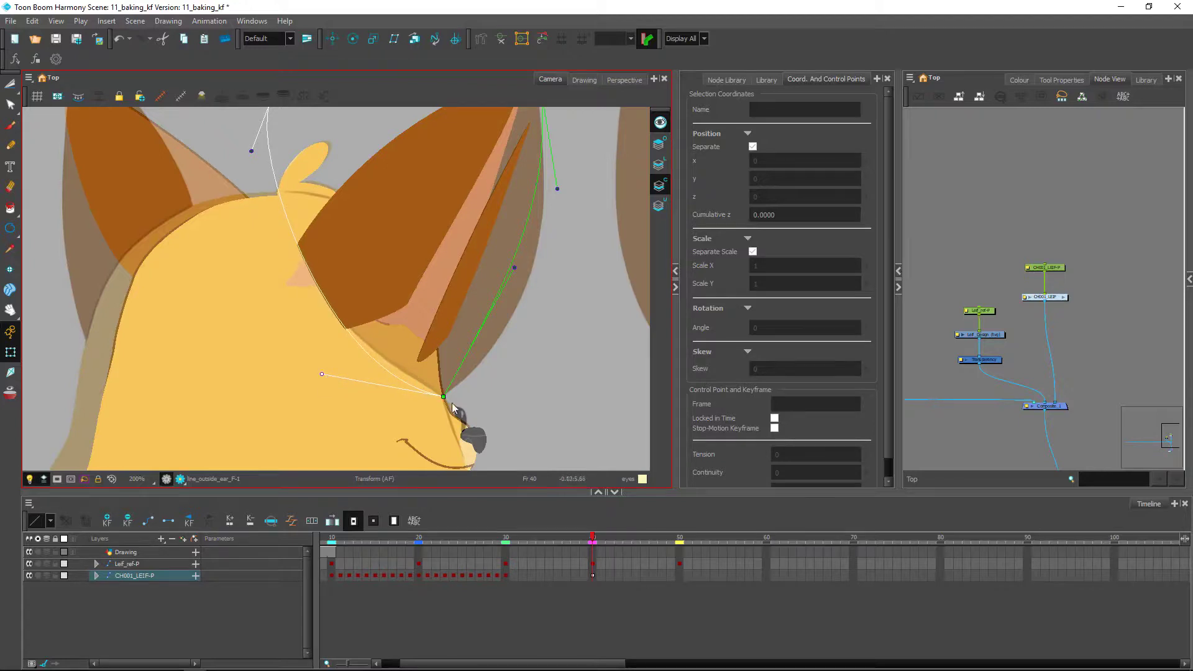
pyautogui.moveTo(444, 396); pyautogui.dragTo(452, 388)
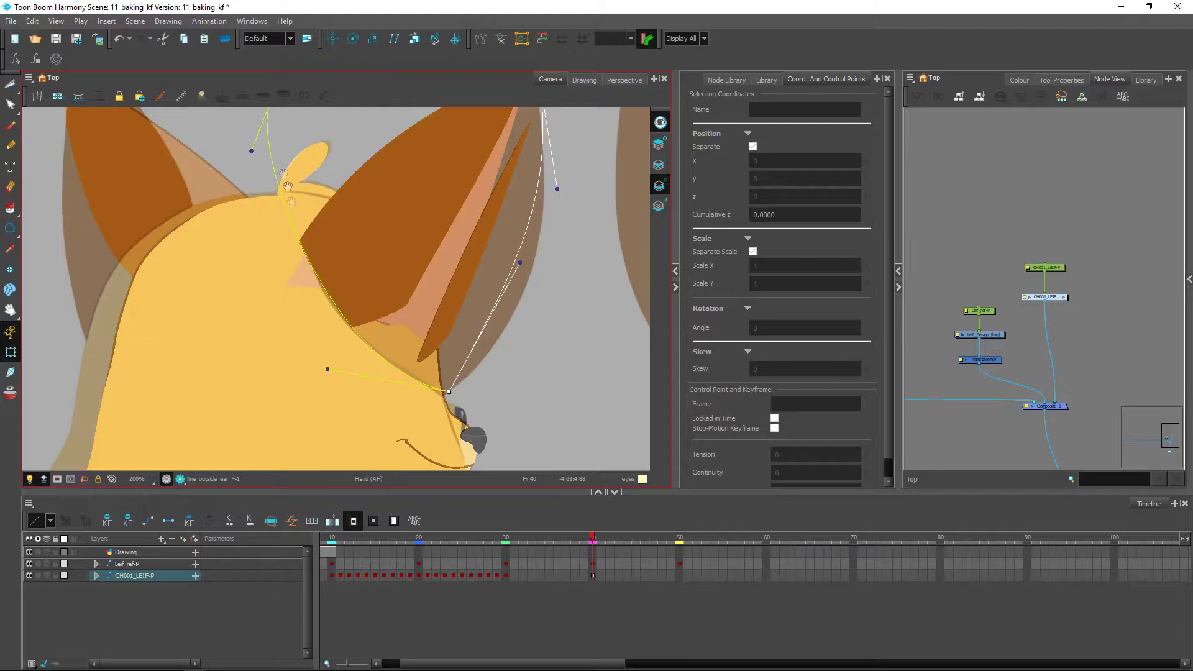
pyautogui.scroll(3, 288, 186)
pyautogui.moveTo(305, 222); pyautogui.dragTo(307, 249)
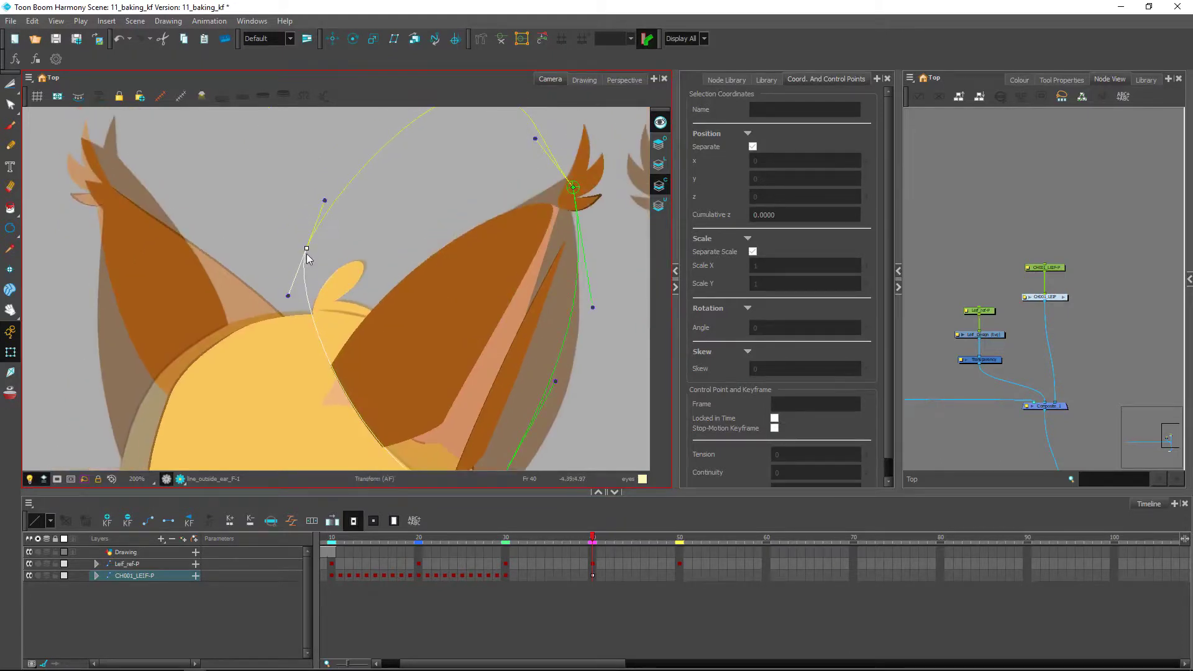
# Point ear_out_rear_F's deformer tip, round its edges, and move the base point down-right.
pyautogui.click(439, 317)
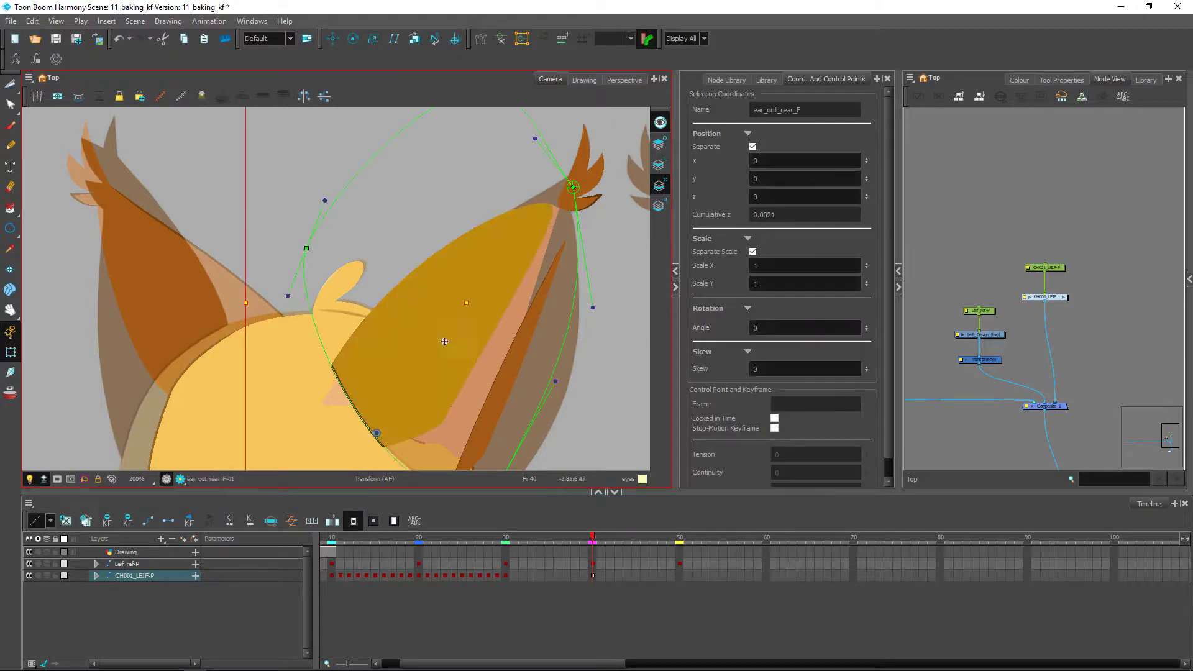
pyautogui.scroll(-3, 418, 329)
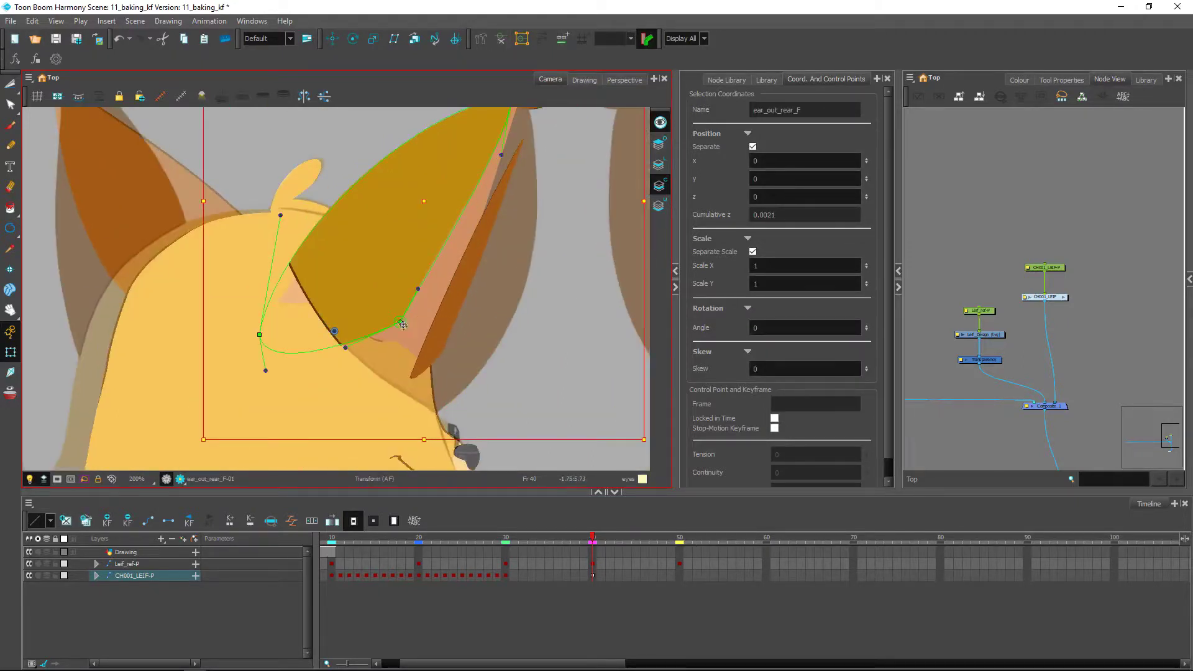
pyautogui.moveTo(401, 323); pyautogui.dragTo(439, 413)
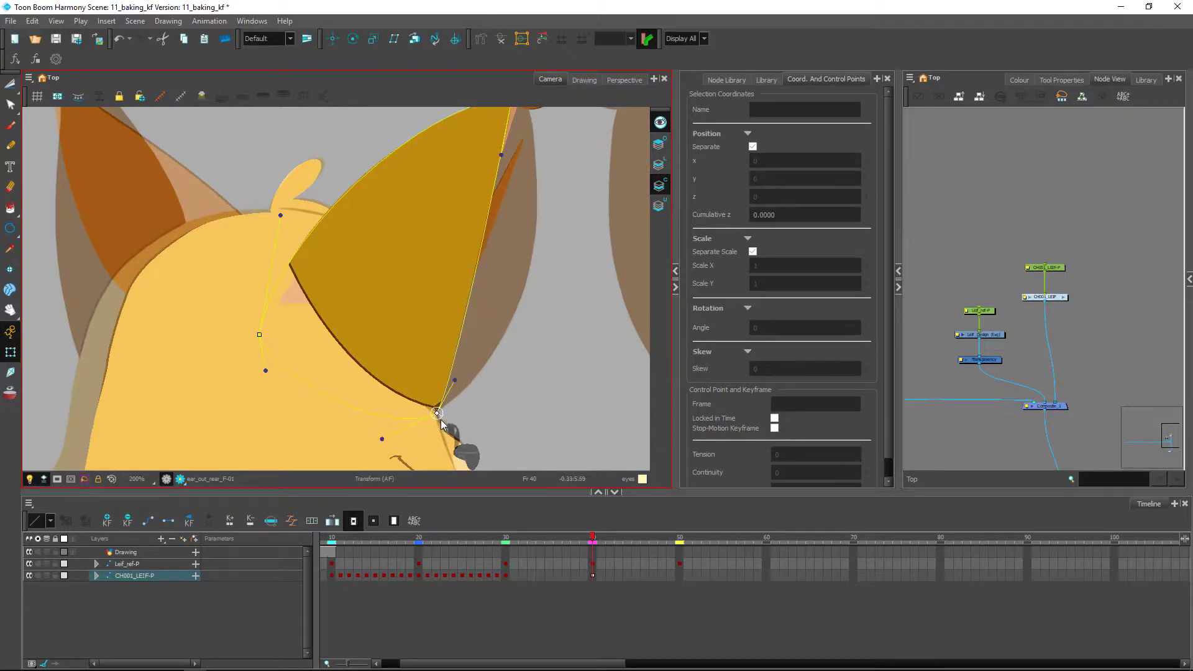
pyautogui.moveTo(517, 199); pyautogui.dragTo(502, 293)
pyautogui.moveTo(487, 247); pyautogui.dragTo(557, 323)
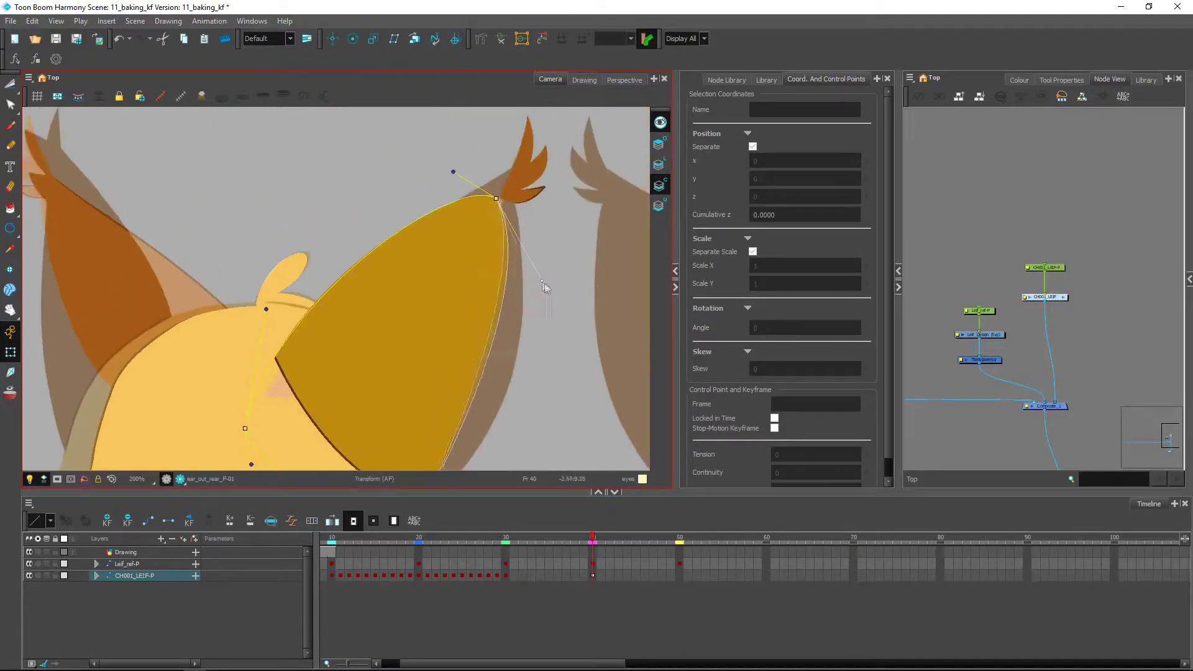
pyautogui.moveTo(508, 193); pyautogui.dragTo(473, 177)
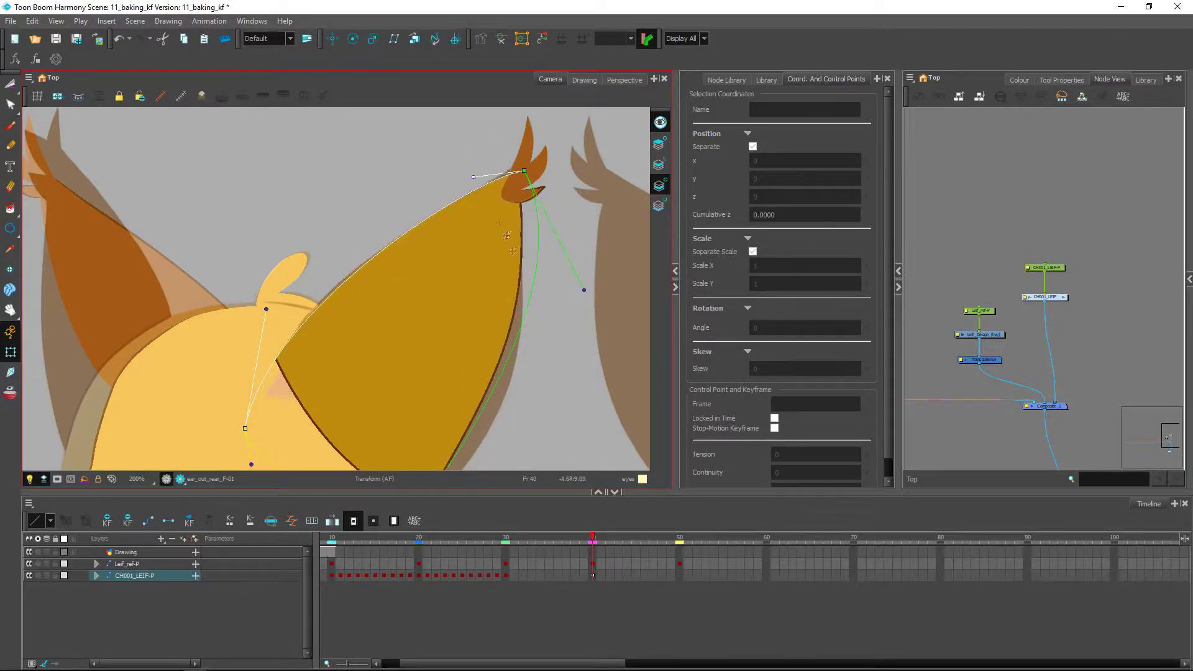
pyautogui.moveTo(581, 291); pyautogui.dragTo(586, 488)
pyautogui.scroll(-3, 586, 490)
pyautogui.click(409, 368)
pyautogui.moveTo(408, 366); pyautogui.dragTo(425, 383)
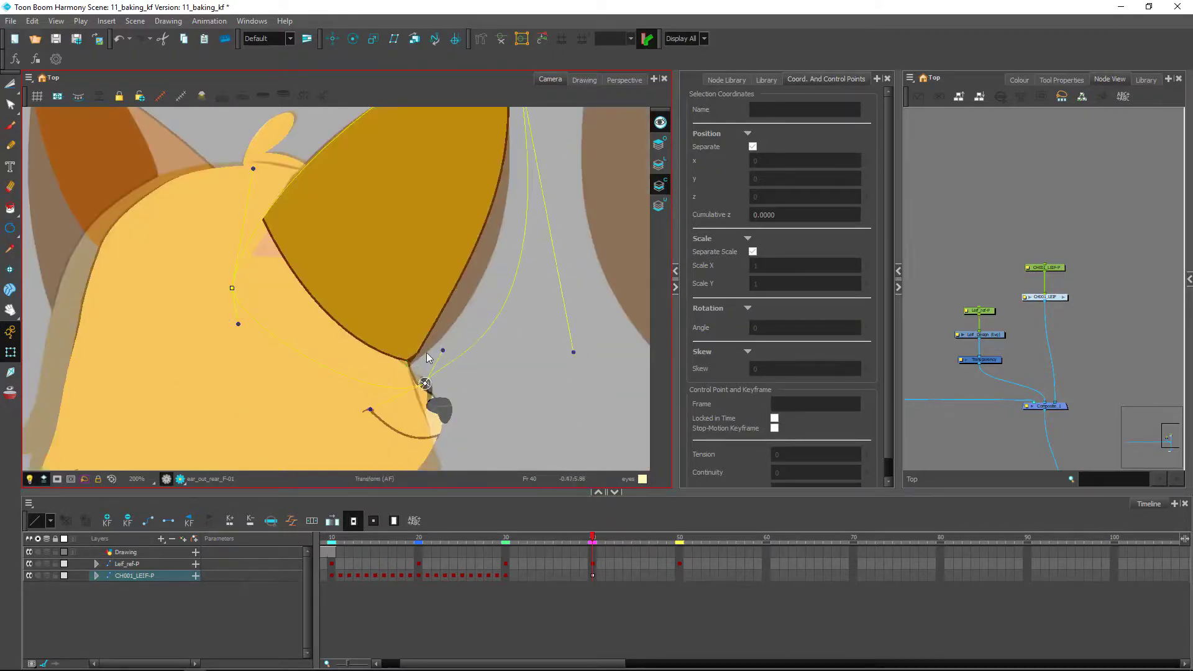
# Undo the base move and refit line_outside_ear_F's curve points along both ear edges, base to tip.
pyautogui.click(423, 346)
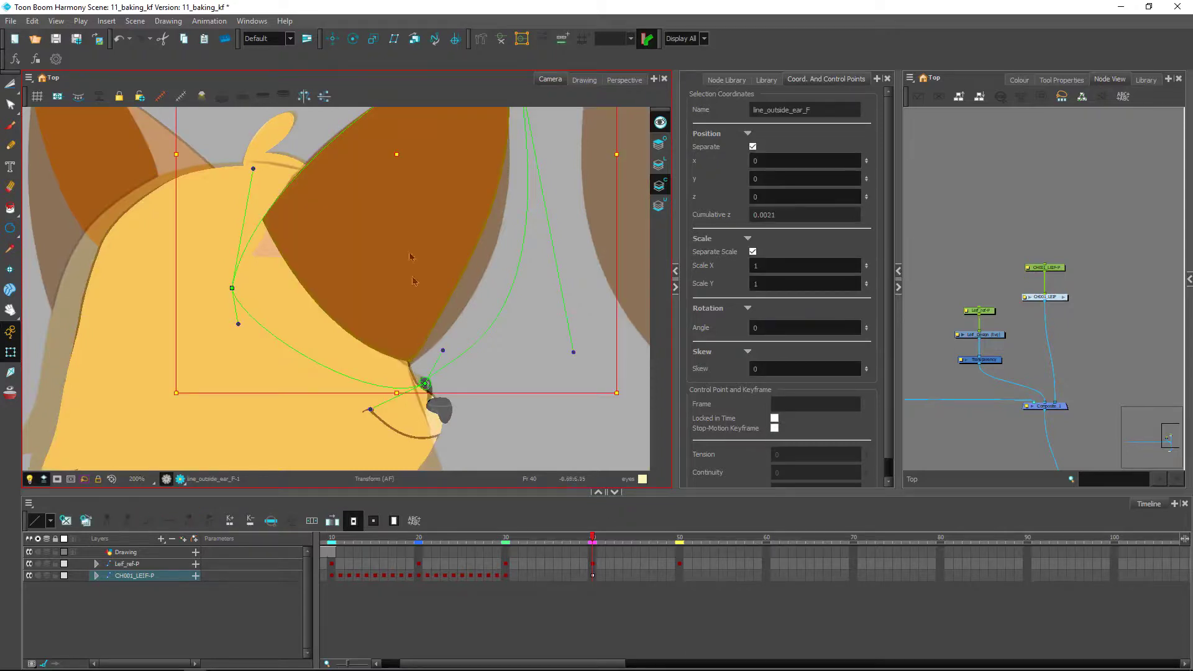
pyautogui.hotkey('ctrl', 'z')
pyautogui.moveTo(487, 237); pyautogui.dragTo(505, 287)
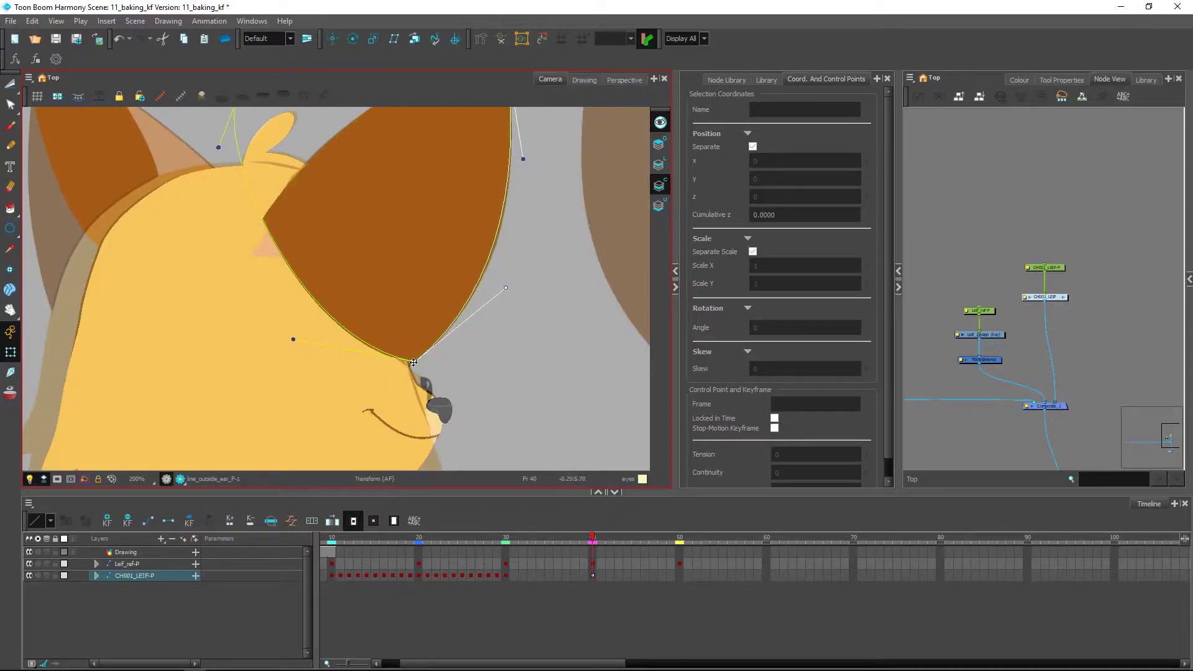
pyautogui.moveTo(413, 366); pyautogui.dragTo(406, 372)
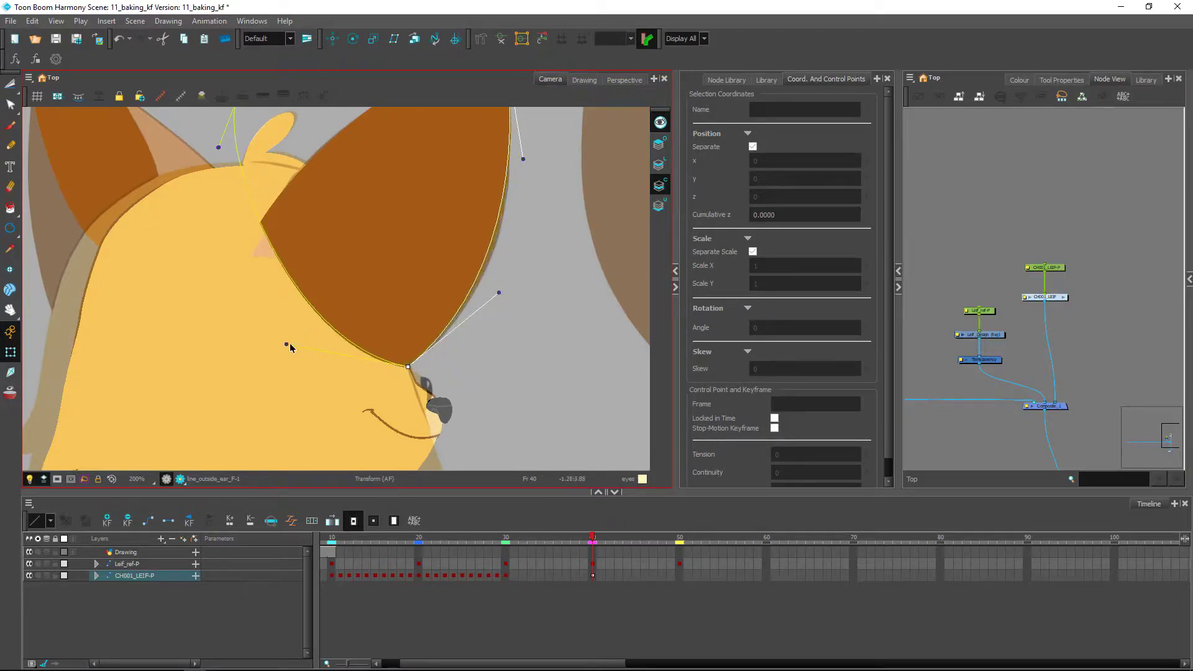
pyautogui.moveTo(285, 343); pyautogui.dragTo(261, 290)
pyautogui.moveTo(312, 199); pyautogui.dragTo(338, 261)
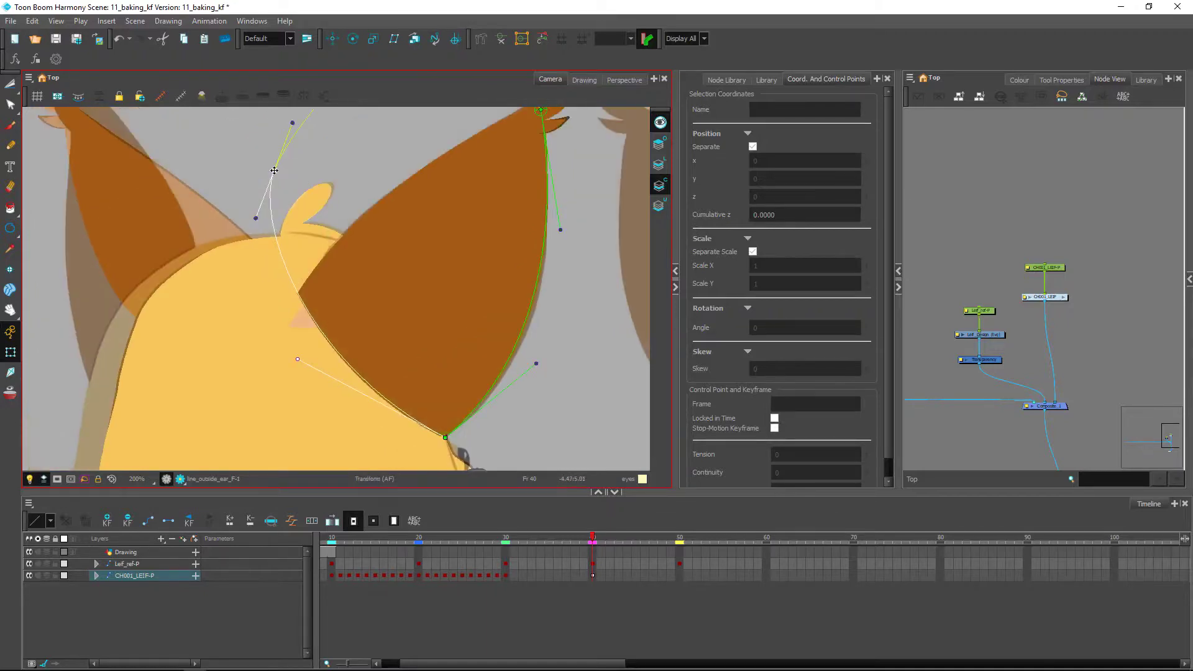
pyautogui.moveTo(273, 170); pyautogui.dragTo(323, 233)
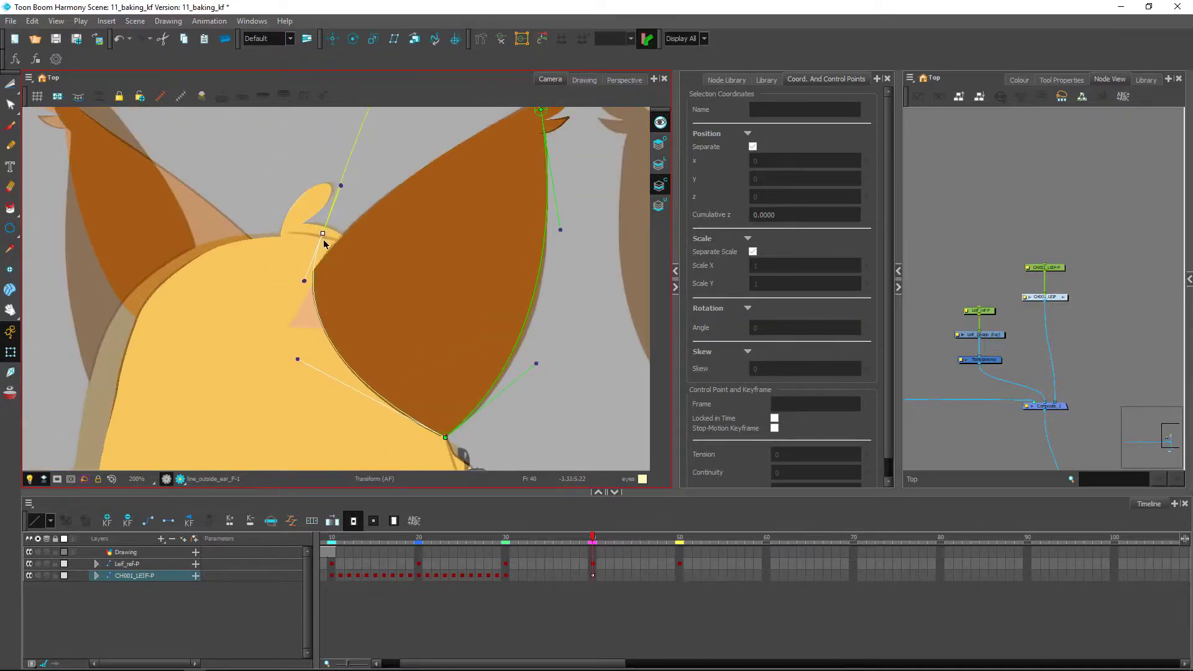
pyautogui.moveTo(560, 230); pyautogui.dragTo(565, 260)
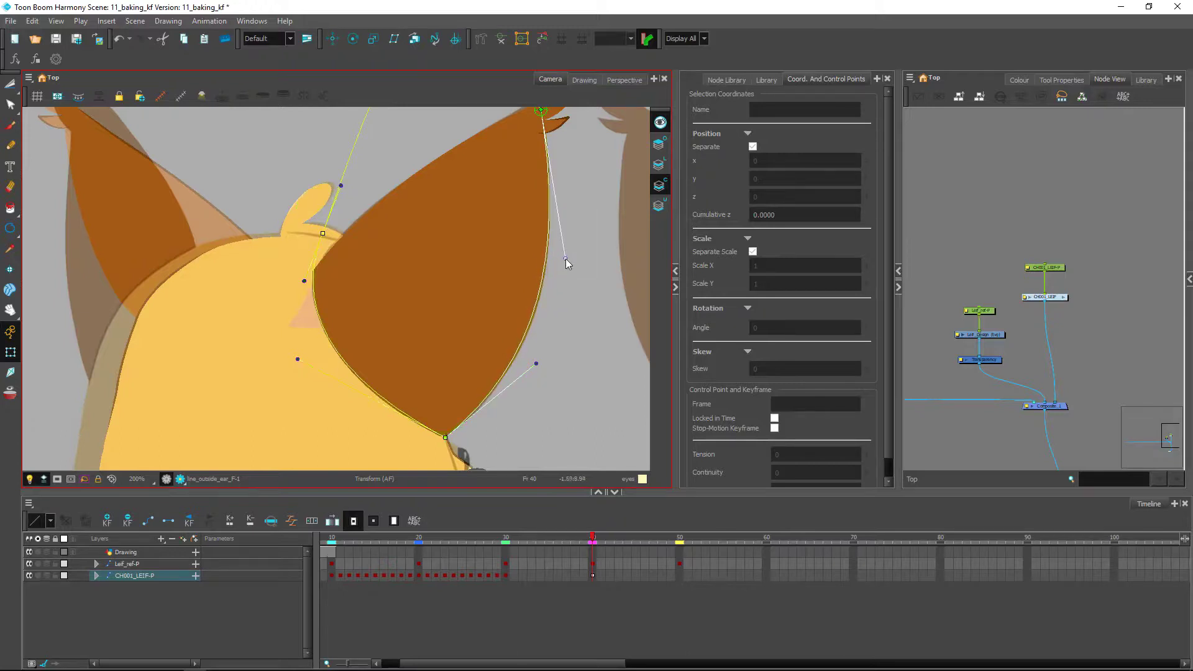
pyautogui.press('2')
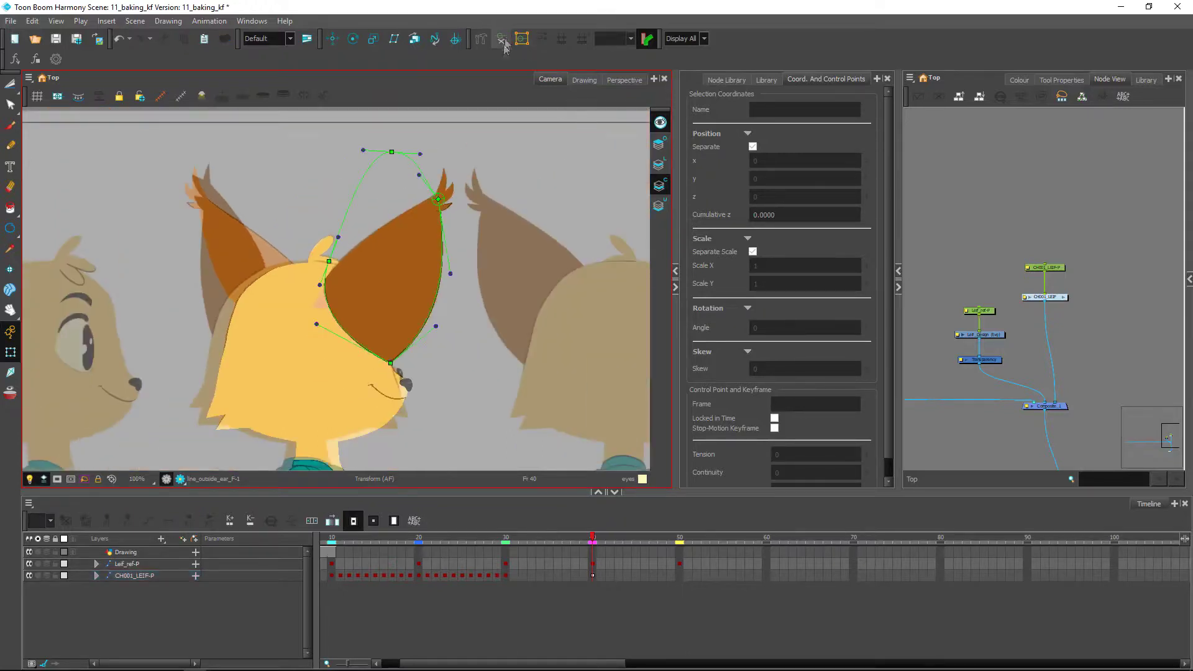
pyautogui.press('1')
pyautogui.press('1')
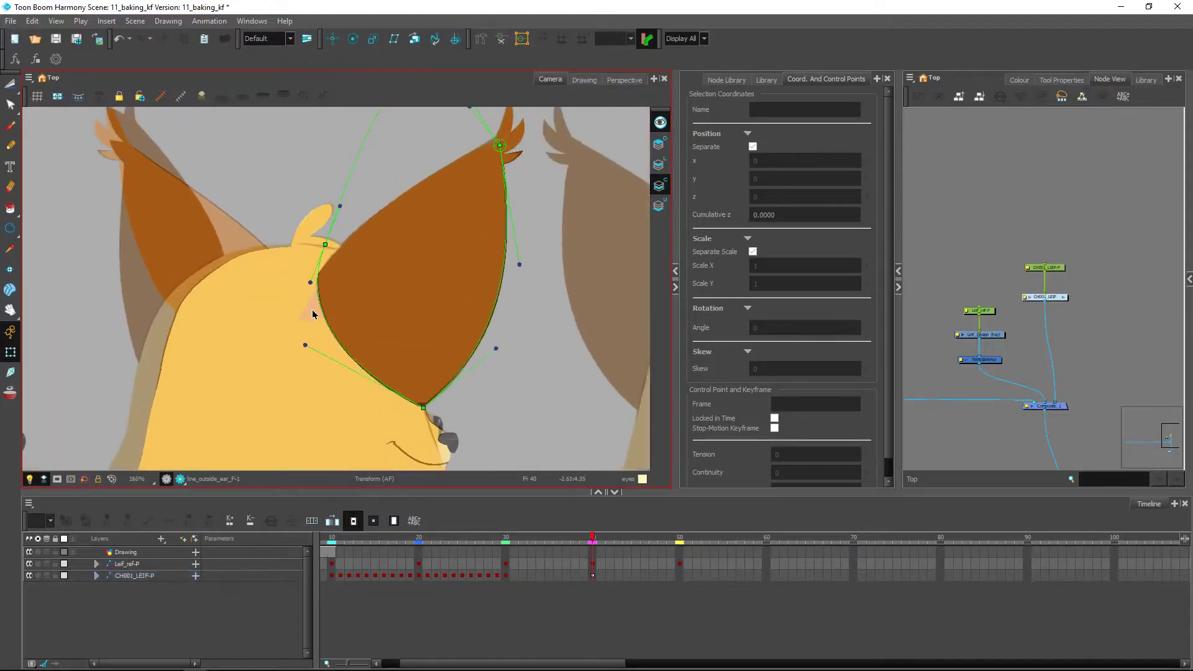
pyautogui.click(366, 320)
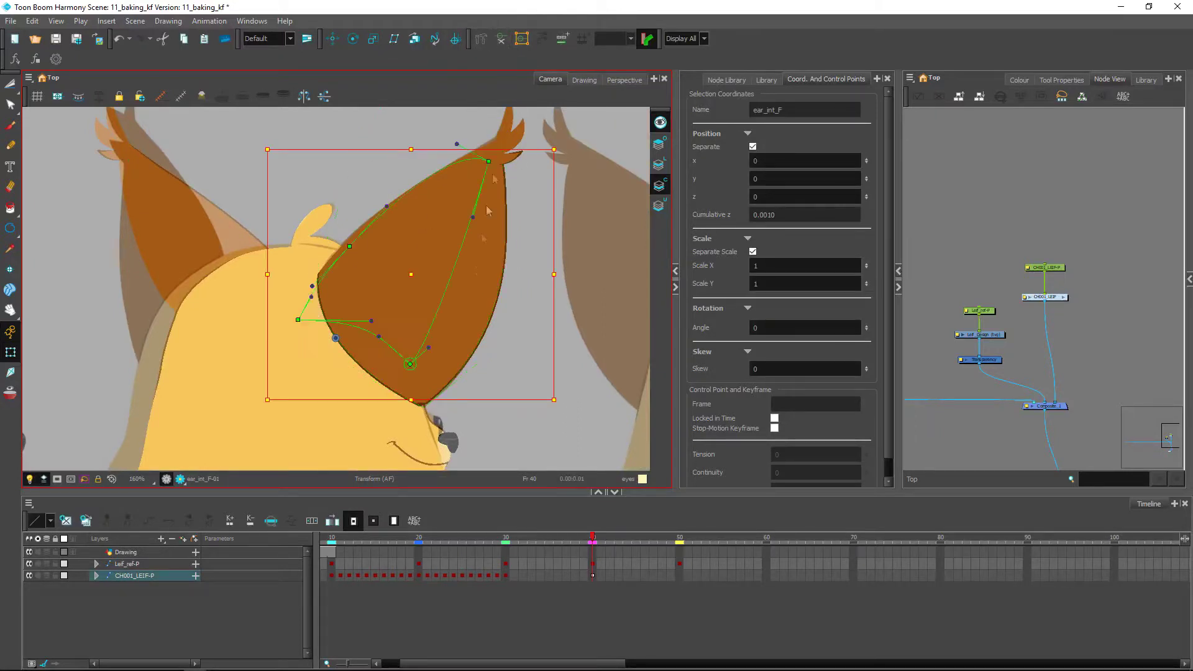
# Drag ear_int_F's deformer points and handles along the ear's upper-left edge, then return to frame 31.
pyautogui.click(304, 312)
pyautogui.moveTo(297, 319); pyautogui.dragTo(318, 290)
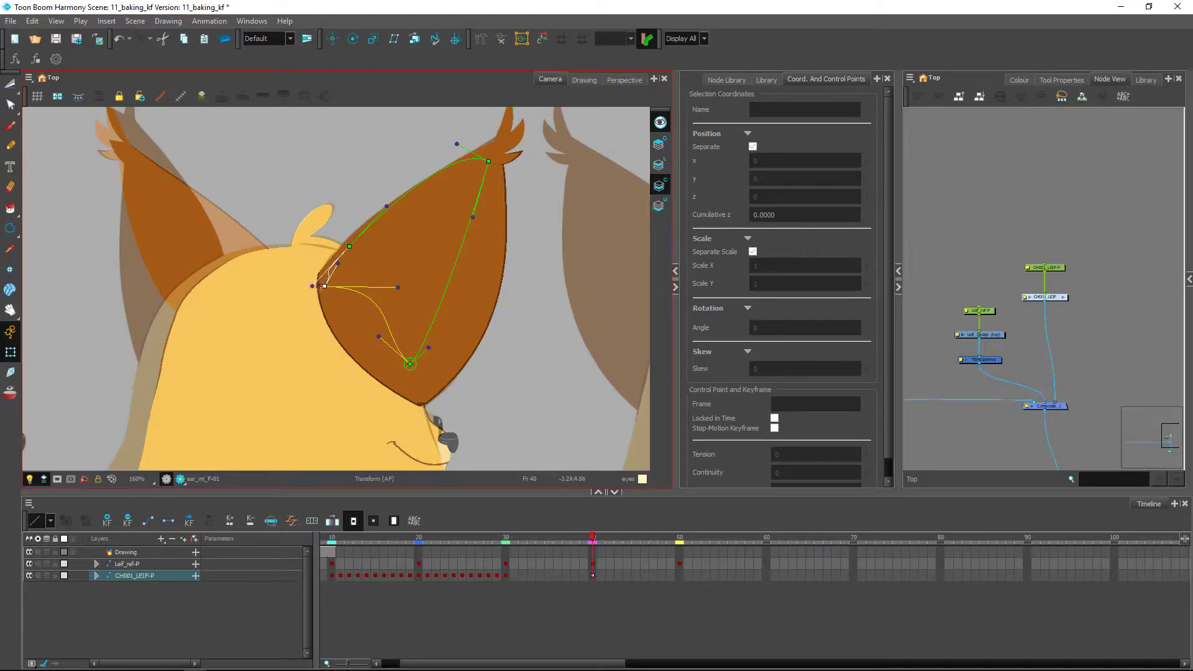
pyautogui.moveTo(354, 247); pyautogui.dragTo(381, 236)
pyautogui.moveTo(402, 188); pyautogui.dragTo(422, 196)
pyautogui.moveTo(459, 144); pyautogui.dragTo(453, 162)
pyautogui.moveTo(369, 235); pyautogui.dragTo(370, 231)
pyautogui.moveTo(398, 287); pyautogui.dragTo(367, 318)
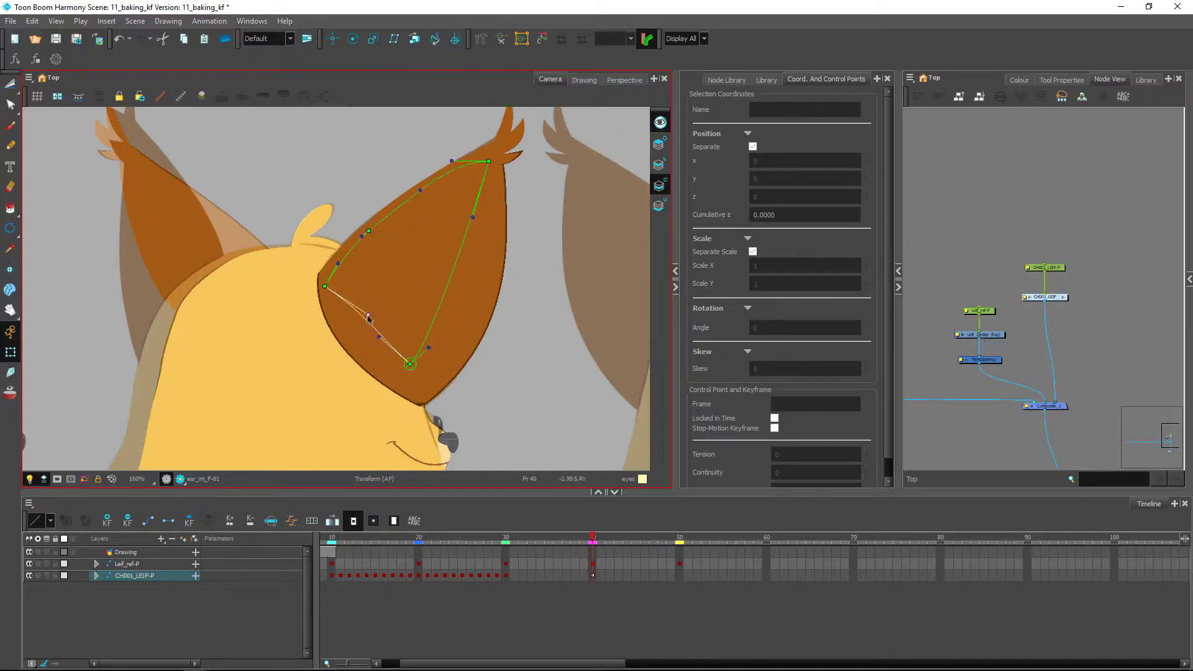
pyautogui.moveTo(591, 538); pyautogui.dragTo(517, 546)
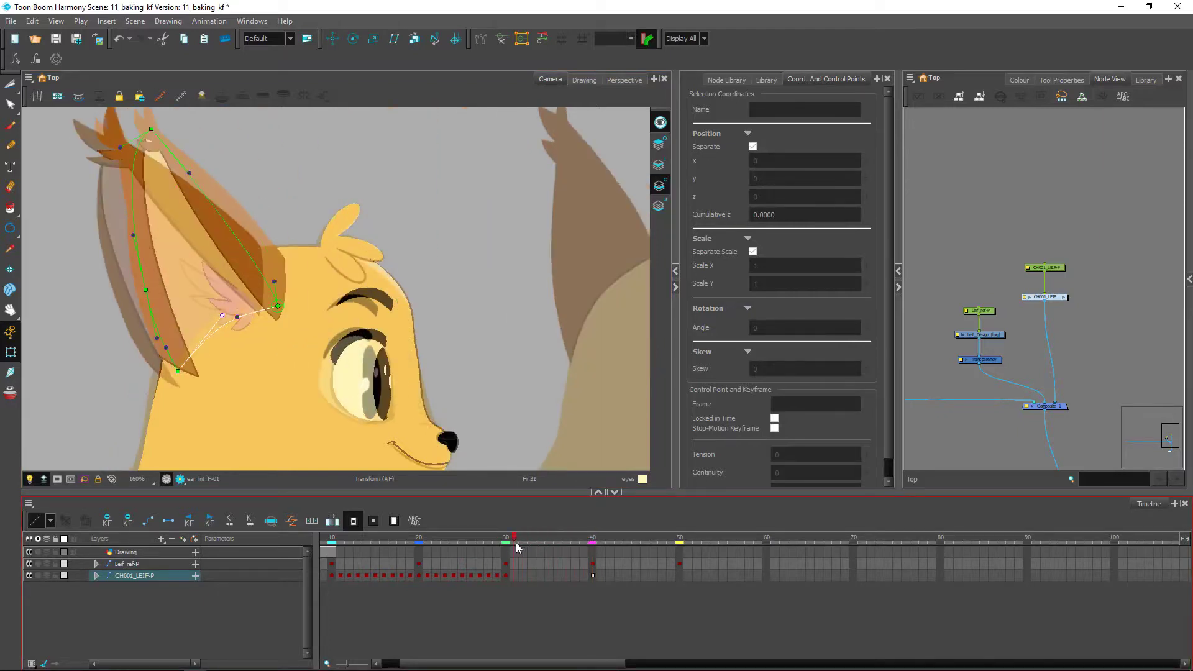
# Disable the Leif_Design reference overlay and scrub from frame 40 back to frame 36.
pyautogui.click(980, 334)
pyautogui.press('d')
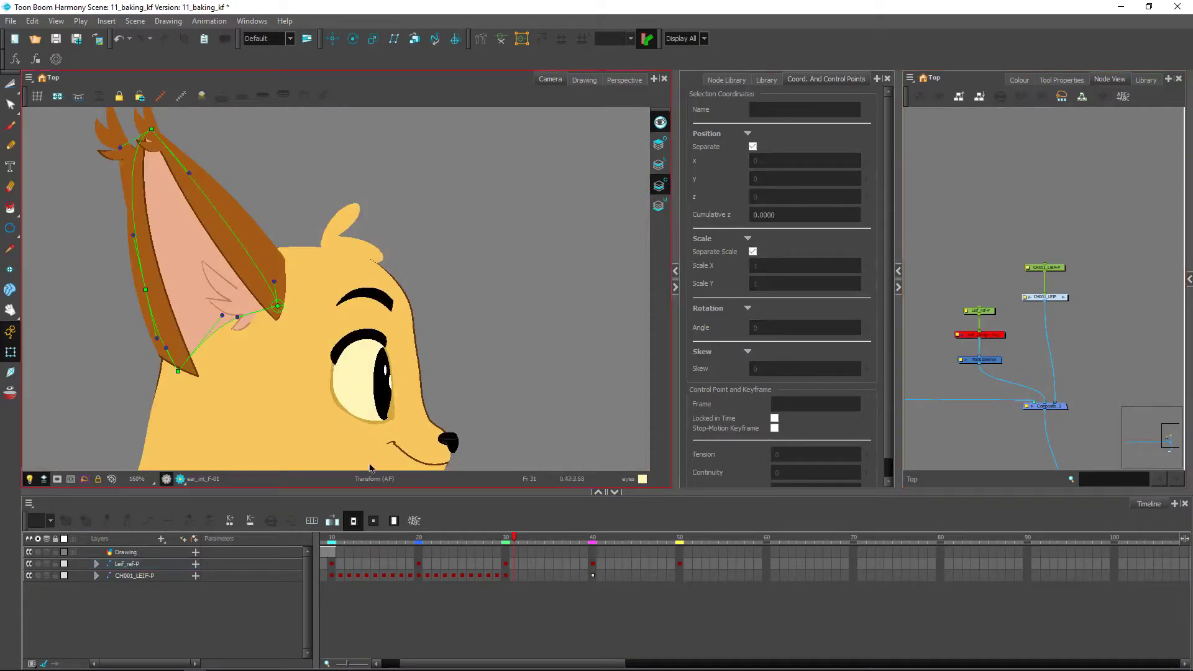
pyautogui.click(592, 537)
pyautogui.press('2')
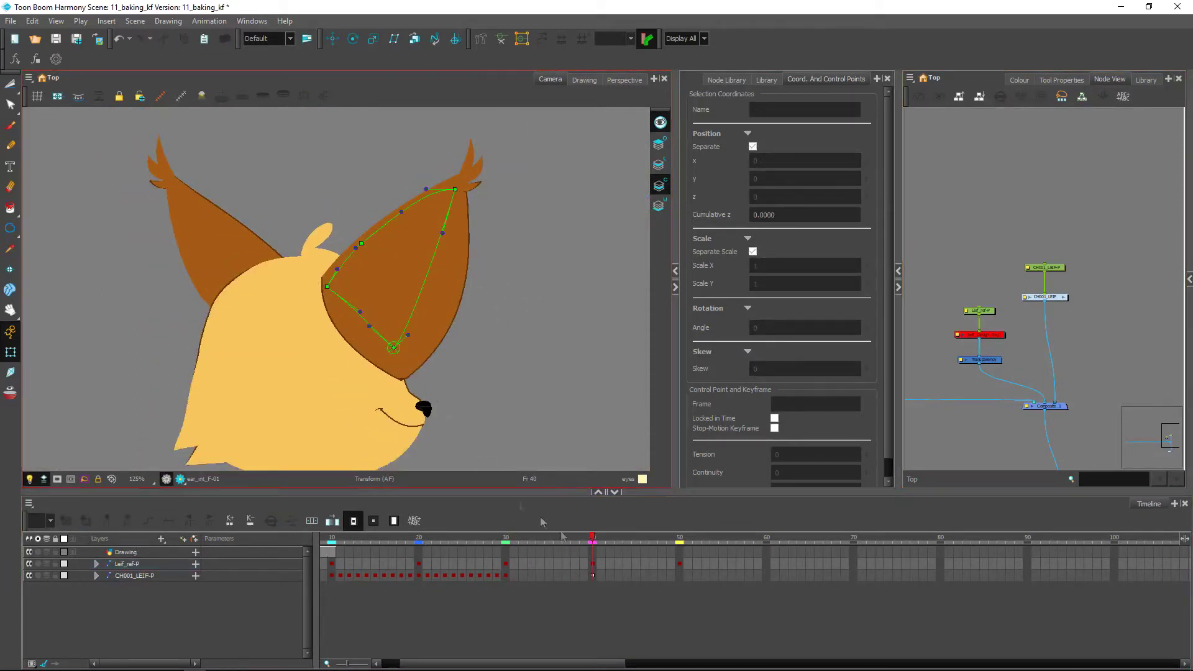
pyautogui.moveTo(594, 537); pyautogui.dragTo(531, 538)
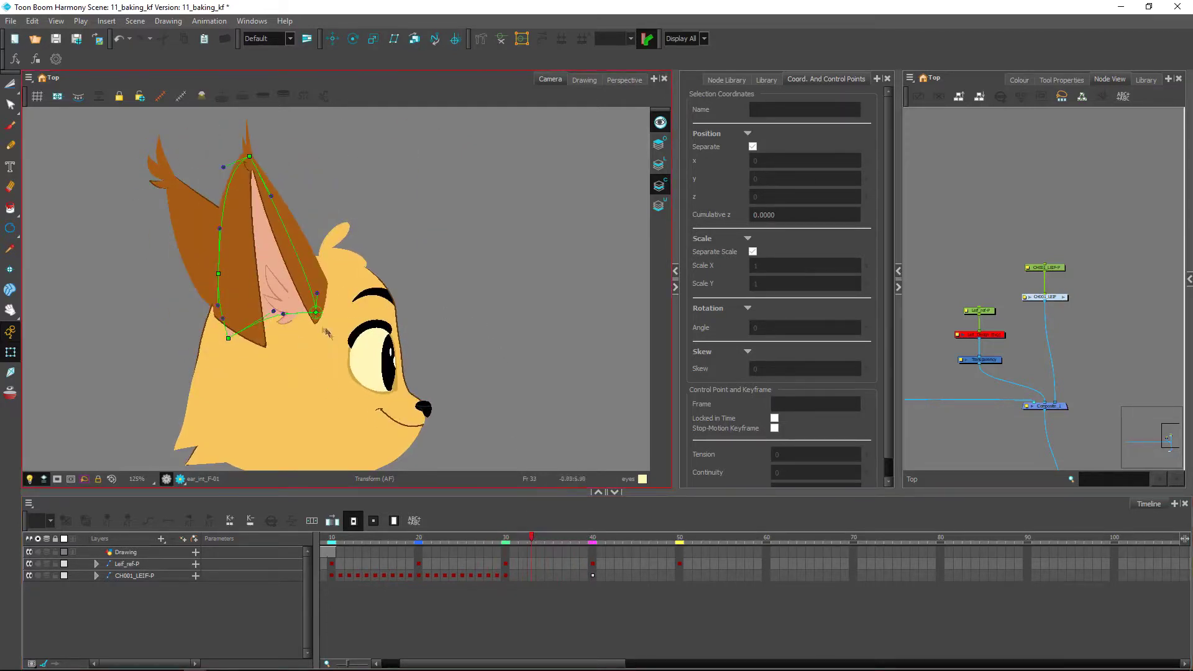
pyautogui.press('2')
# Compare the ear on frames 31 and 35, then select ear_out_F's parent peg ear_F_master-P.
pyautogui.click(234, 319)
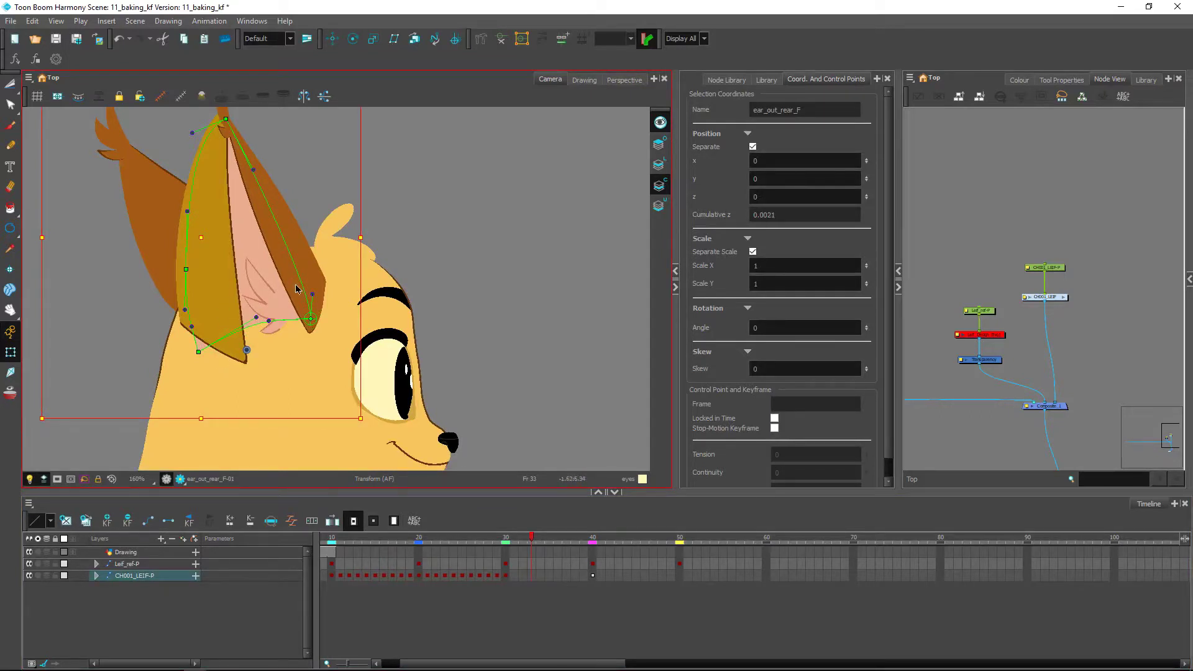
pyautogui.click(304, 304)
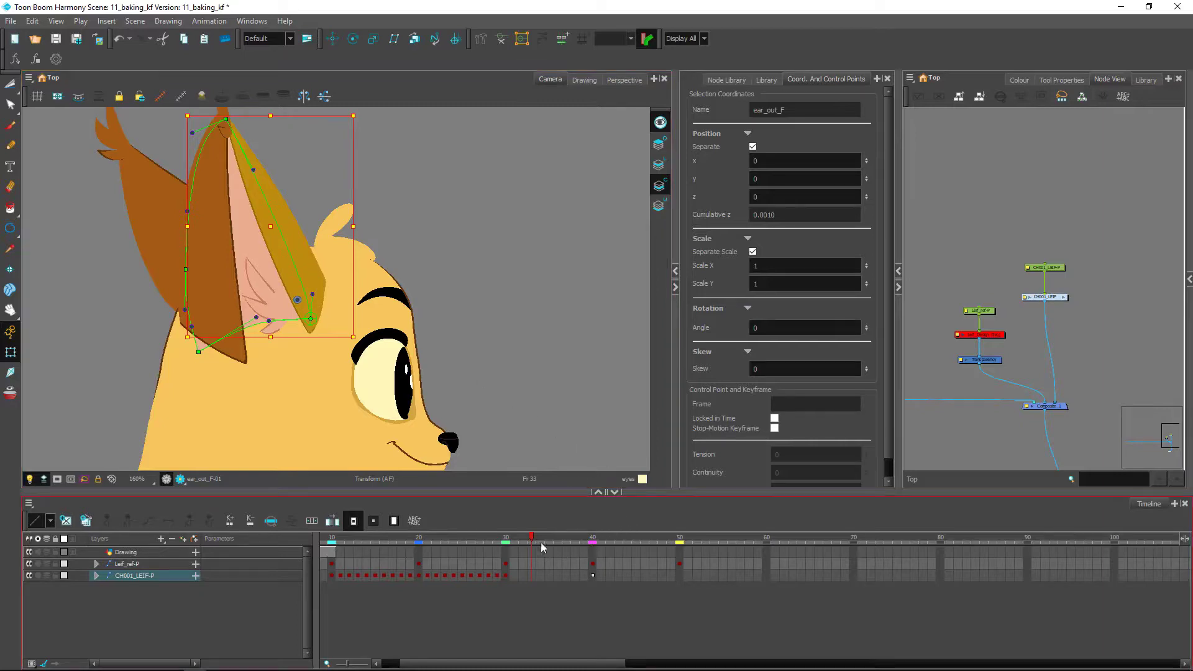
pyautogui.moveTo(531, 539)
pyautogui.mouseDown()
pyautogui.moveTo(515, 544)
pyautogui.moveTo(551, 535)
pyautogui.moveTo(538, 535)
pyautogui.mouseUp()
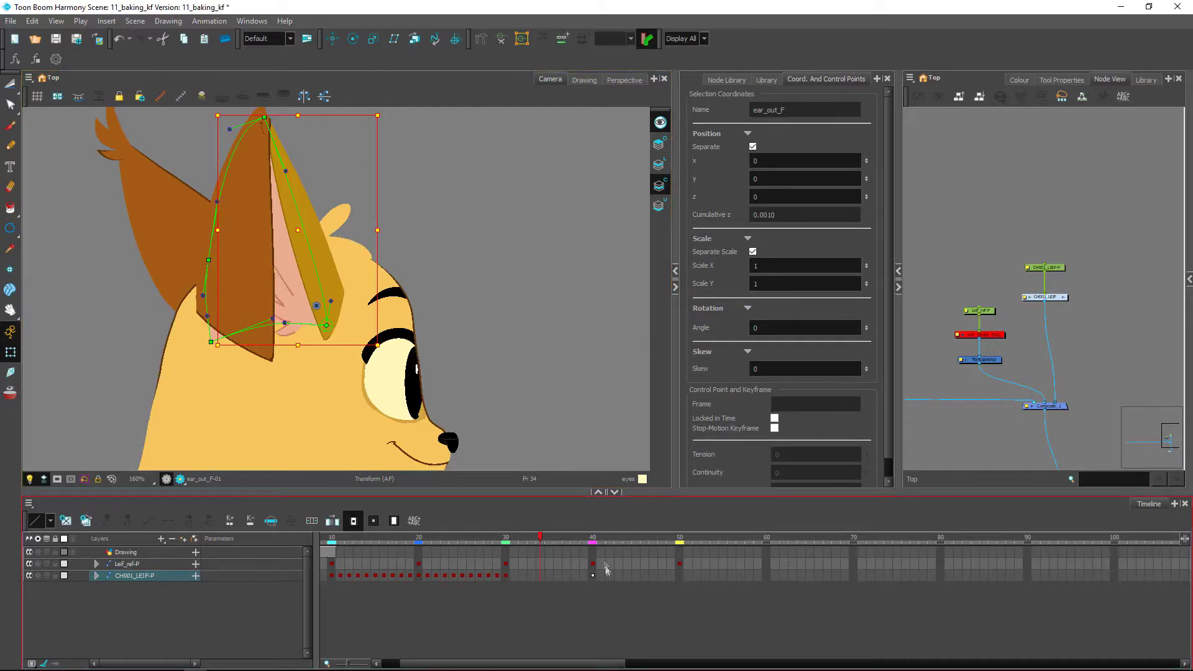
pyautogui.click(552, 538)
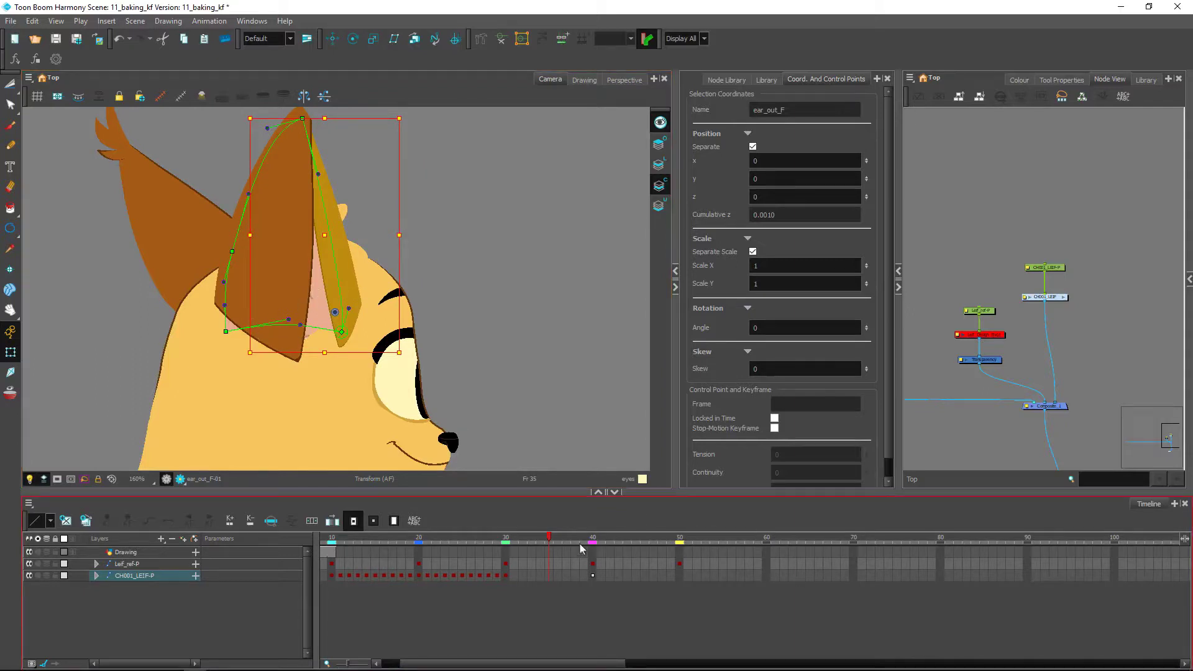
pyautogui.click(548, 577)
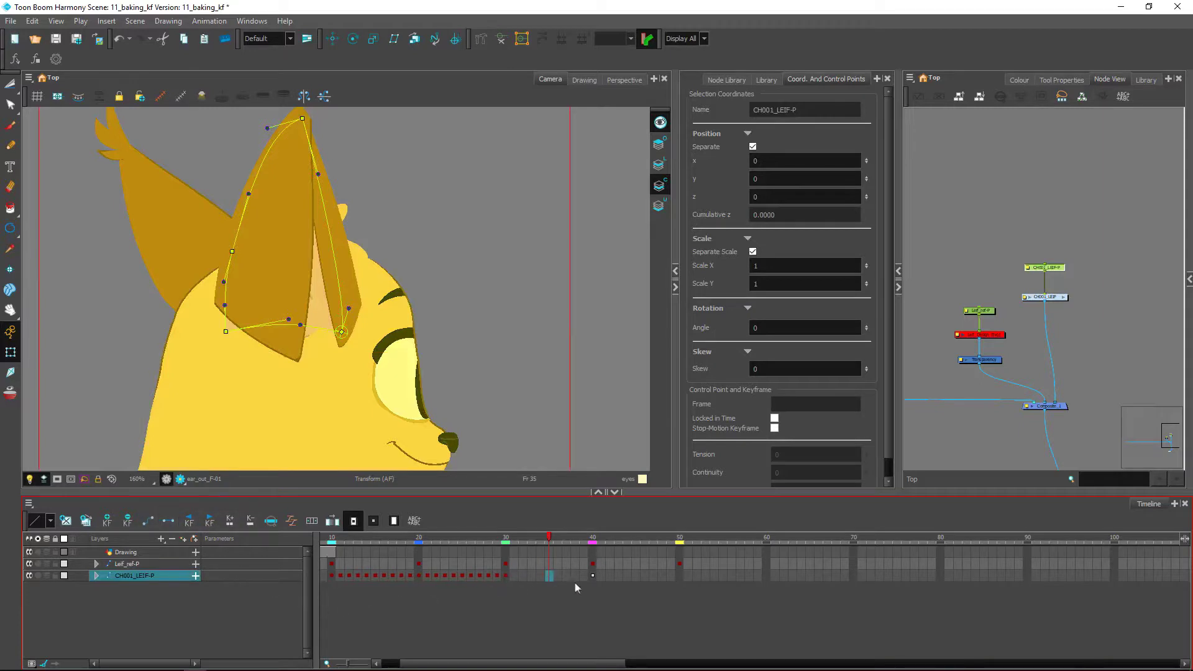
pyautogui.click(416, 267)
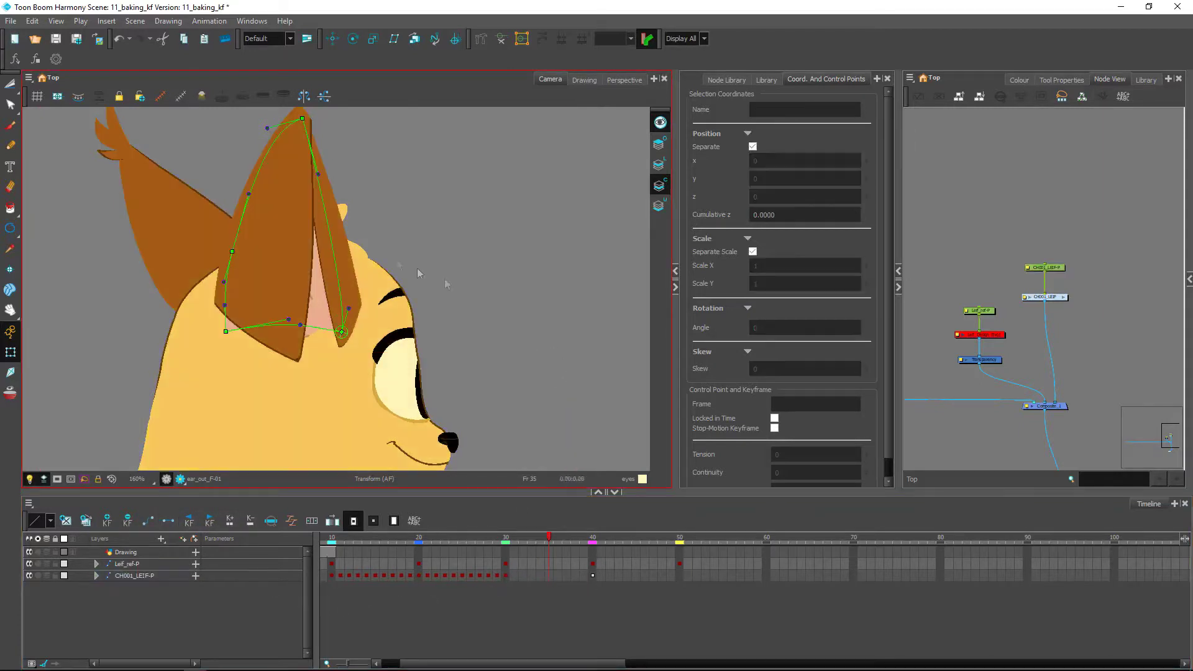
pyautogui.click(339, 255)
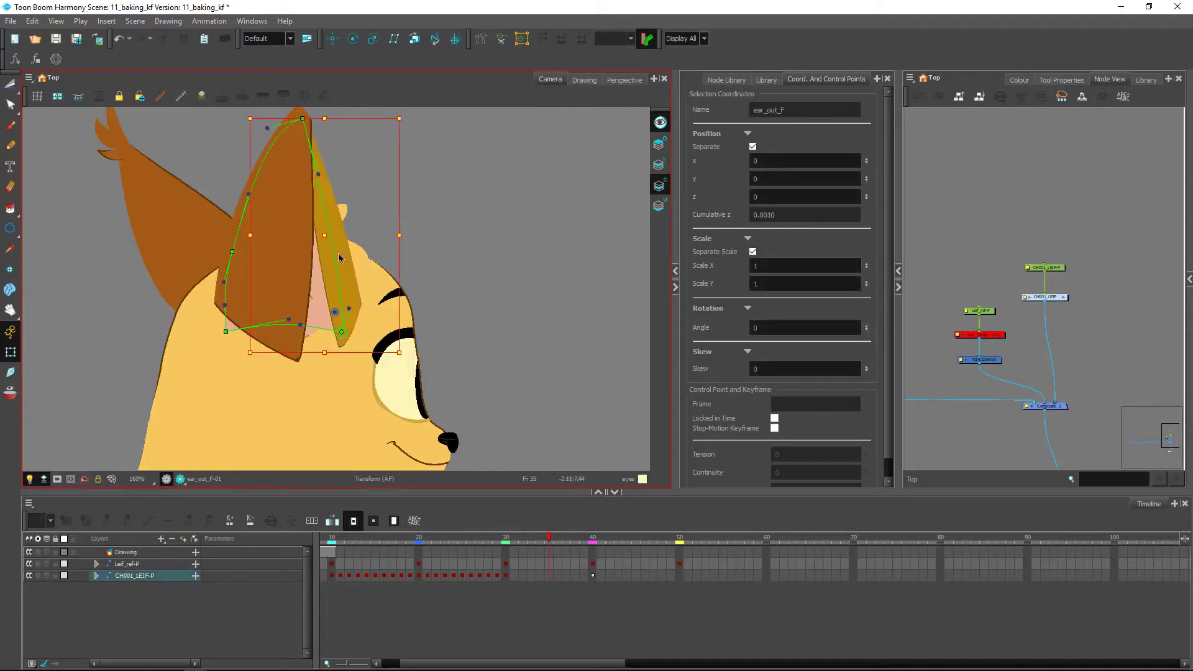
pyautogui.press('b')
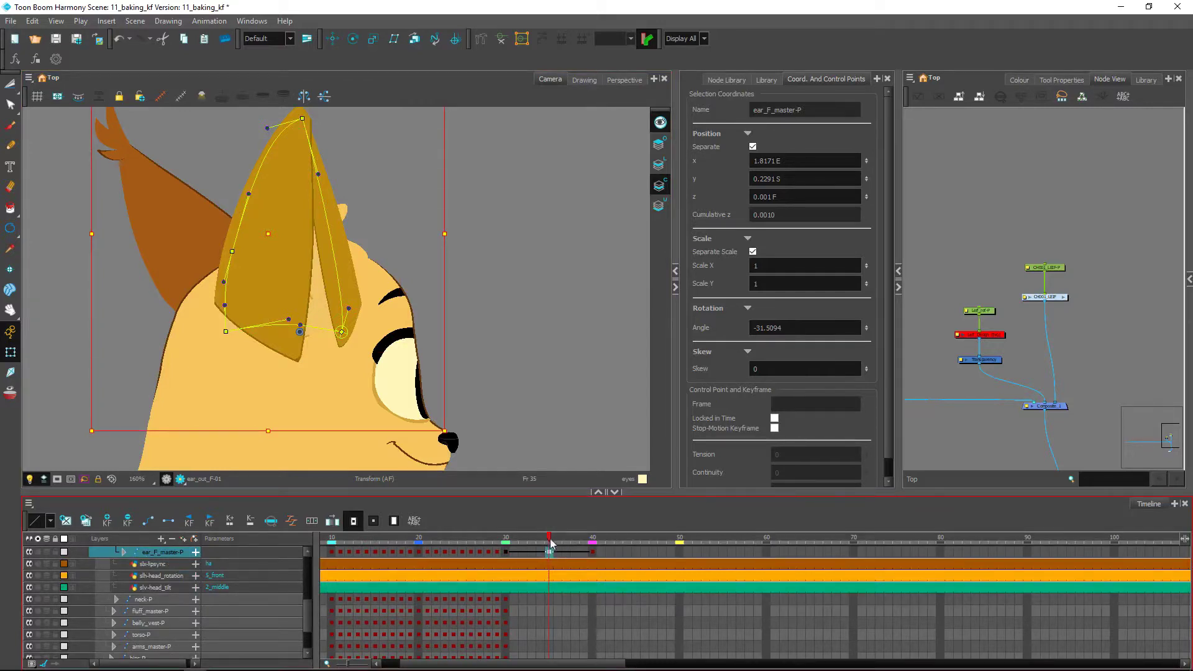
pyautogui.moveTo(548, 538)
pyautogui.mouseDown()
pyautogui.moveTo(507, 537)
pyautogui.moveTo(549, 539)
pyautogui.mouseUp()
pyautogui.click(494, 369)
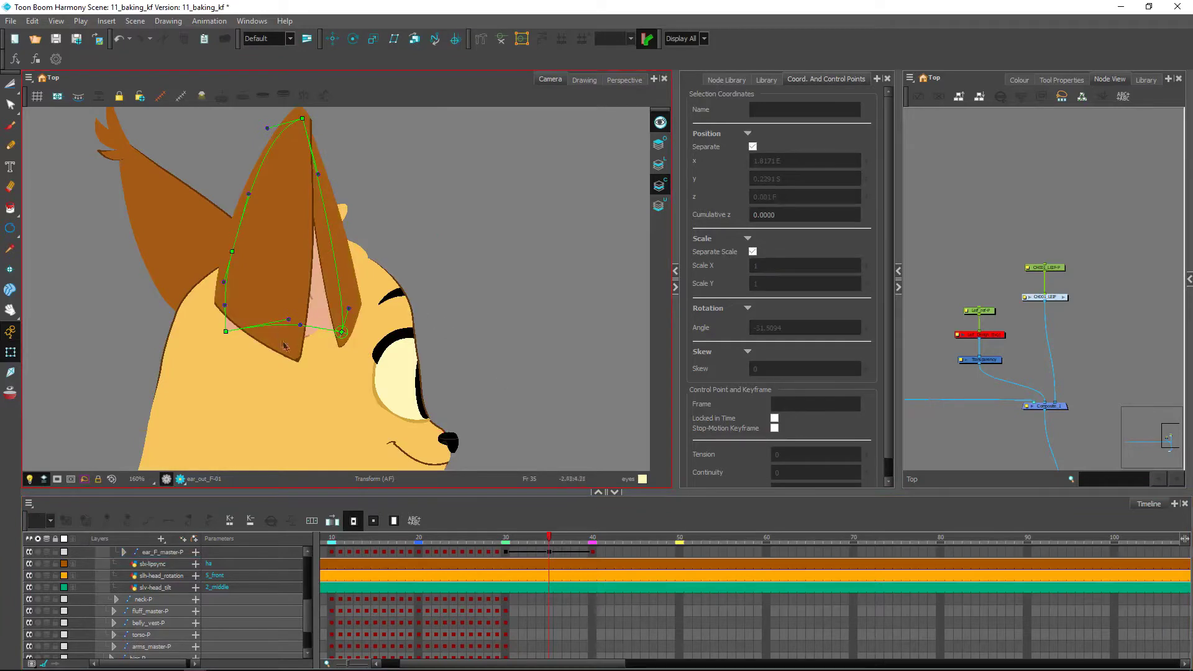
pyautogui.moveTo(520, 543)
pyautogui.mouseDown()
pyautogui.moveTo(506, 540)
pyautogui.moveTo(587, 546)
pyautogui.moveTo(513, 547)
pyautogui.mouseUp()
pyautogui.click(170, 319)
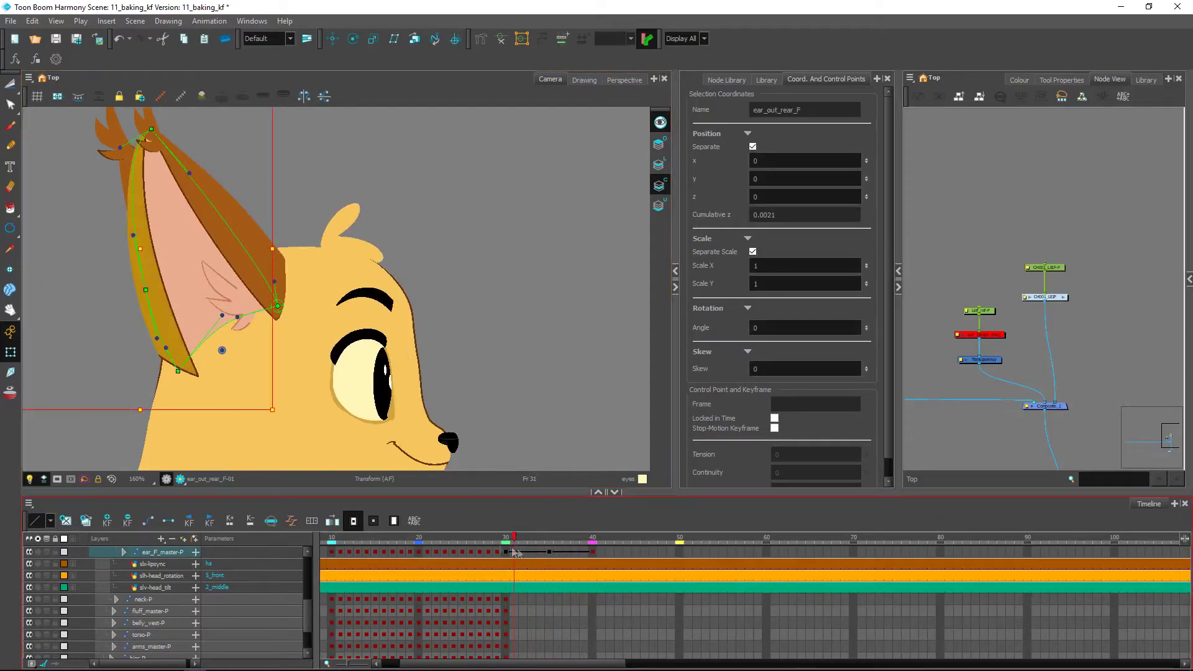
pyautogui.moveTo(508, 543)
pyautogui.mouseDown()
pyautogui.moveTo(562, 539)
pyautogui.moveTo(549, 536)
pyautogui.mouseUp()
pyautogui.click(568, 333)
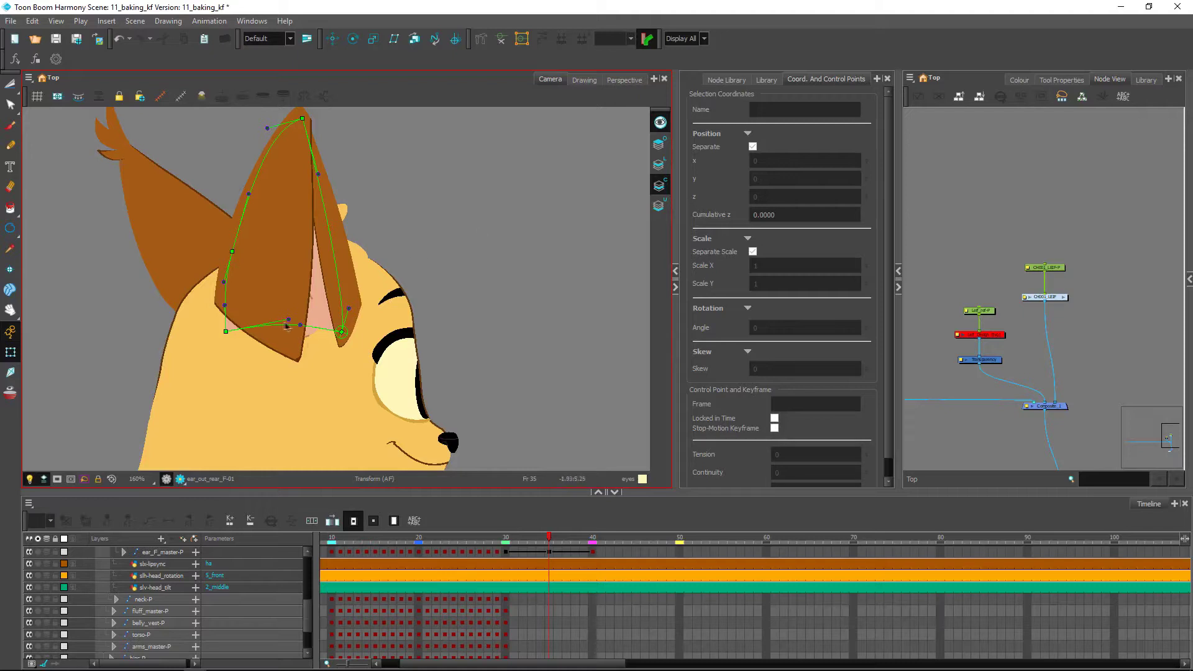
# Raise the ear deformer's bottom-left, left and bottom control points.
pyautogui.moveTo(225, 333); pyautogui.dragTo(229, 308)
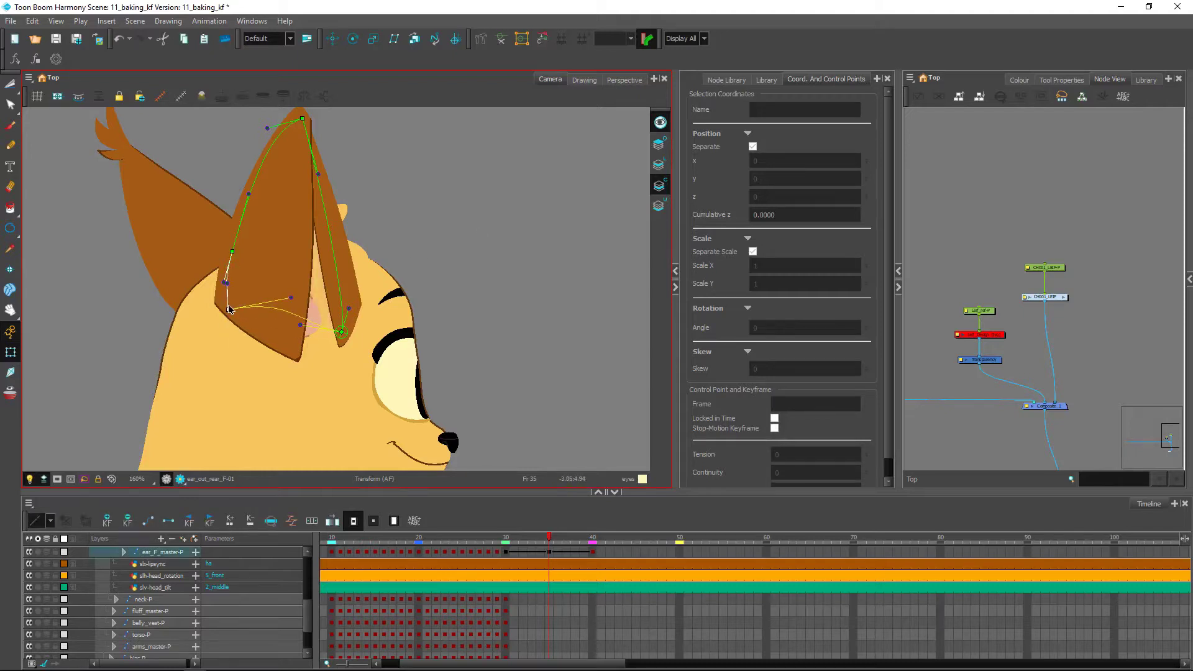
pyautogui.moveTo(232, 251); pyautogui.dragTo(243, 227)
pyautogui.moveTo(336, 322); pyautogui.dragTo(292, 304)
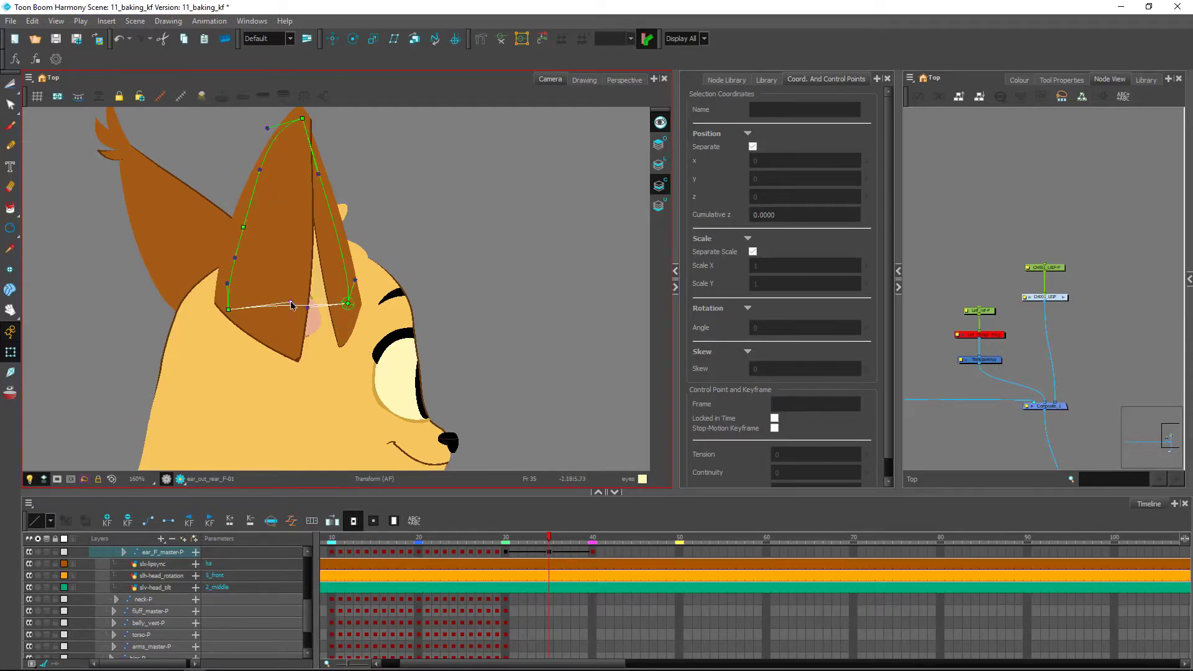
# Squeeze ear_out_F narrower horizontally and slant its top to the left.
pyautogui.click(354, 325)
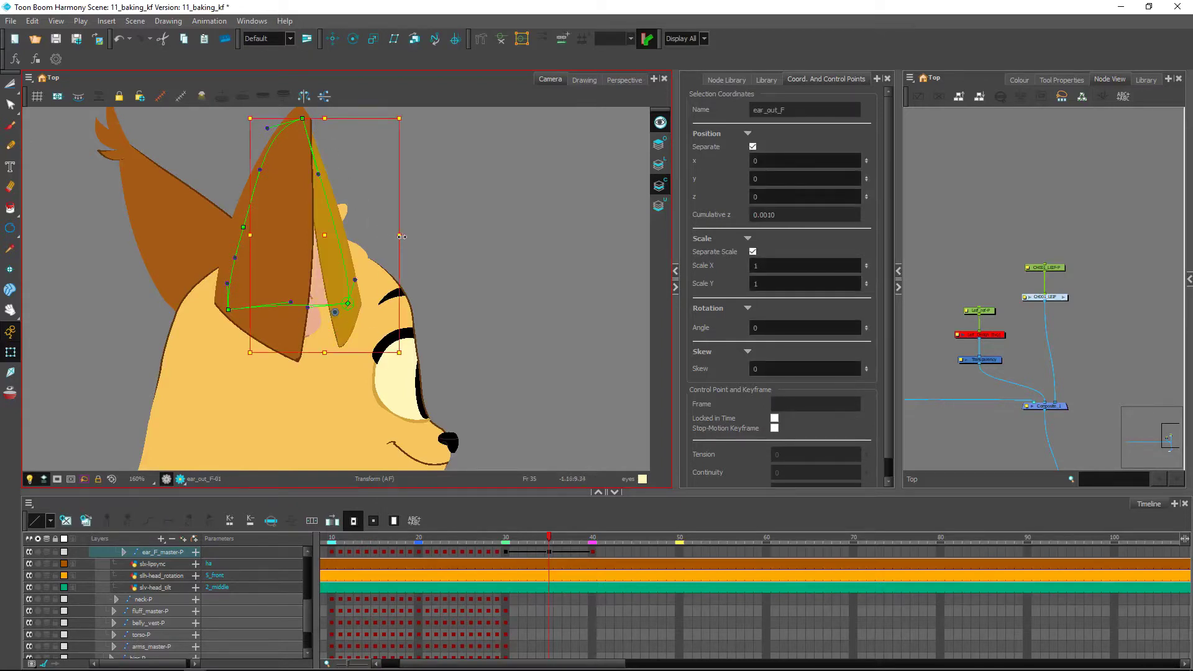
pyautogui.moveTo(401, 234); pyautogui.dragTo(365, 236)
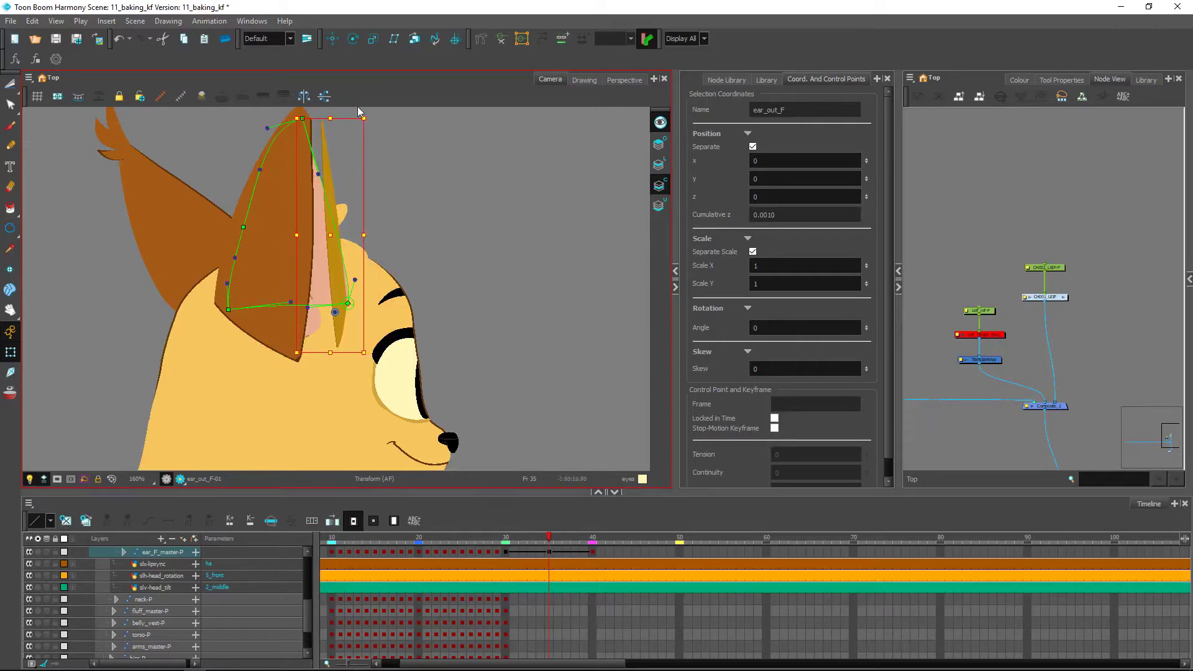
pyautogui.moveTo(344, 117); pyautogui.dragTo(330, 117)
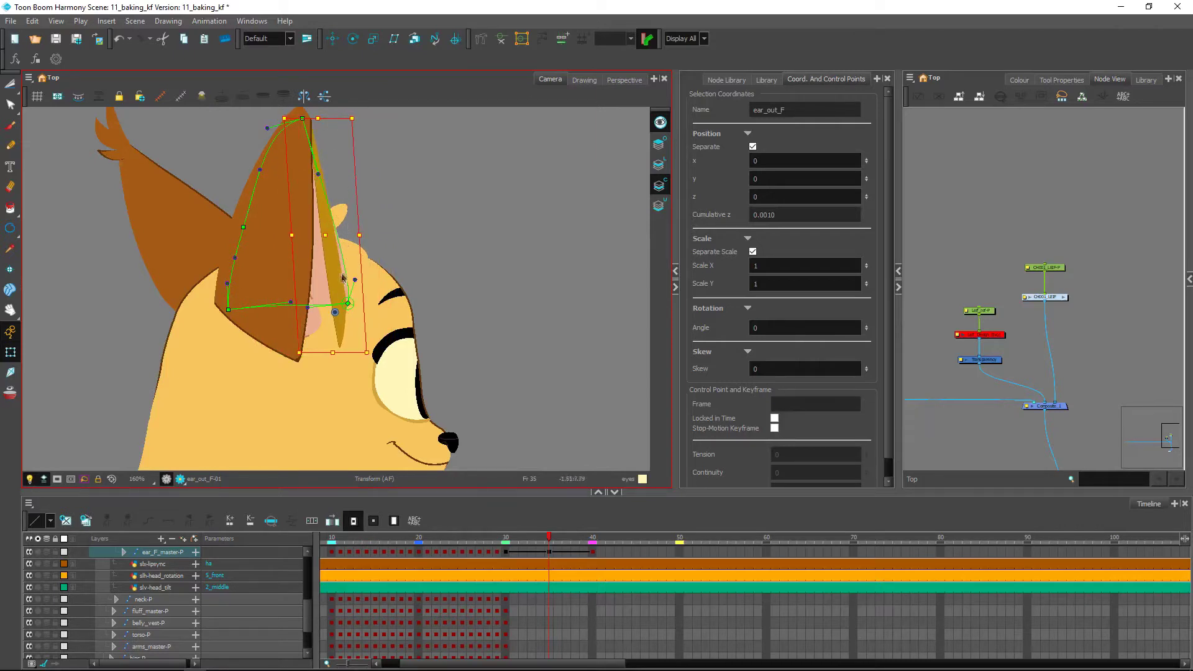
pyautogui.press('space')
pyautogui.moveTo(377, 209); pyautogui.dragTo(386, 271)
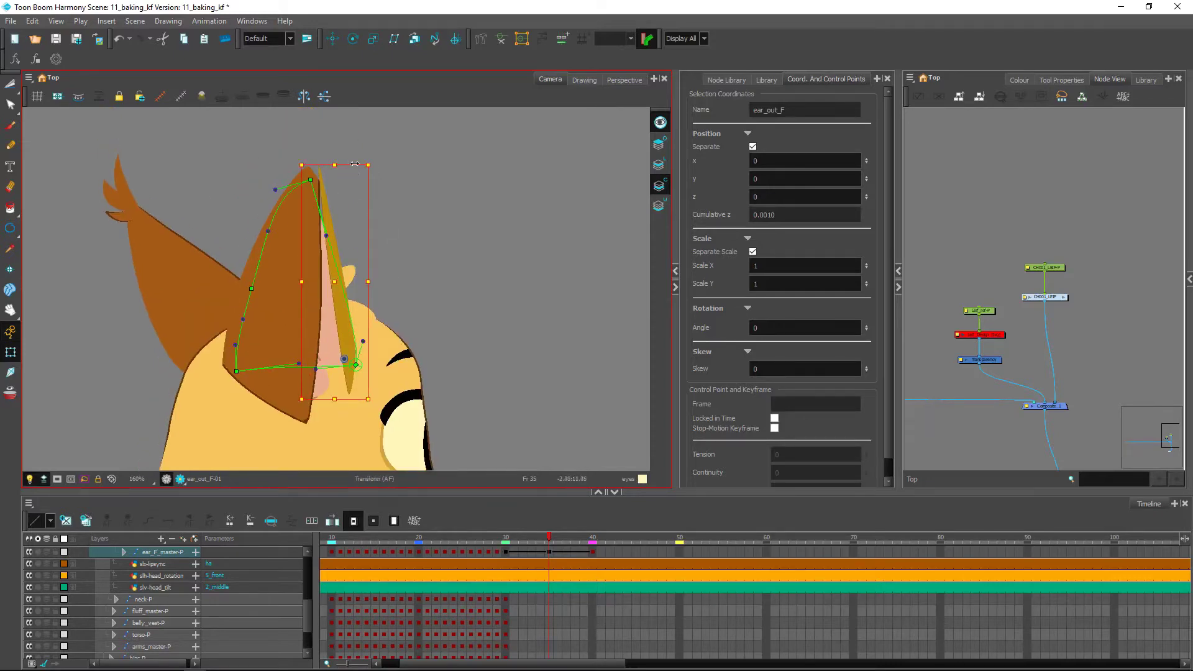
pyautogui.moveTo(355, 163); pyautogui.dragTo(345, 171)
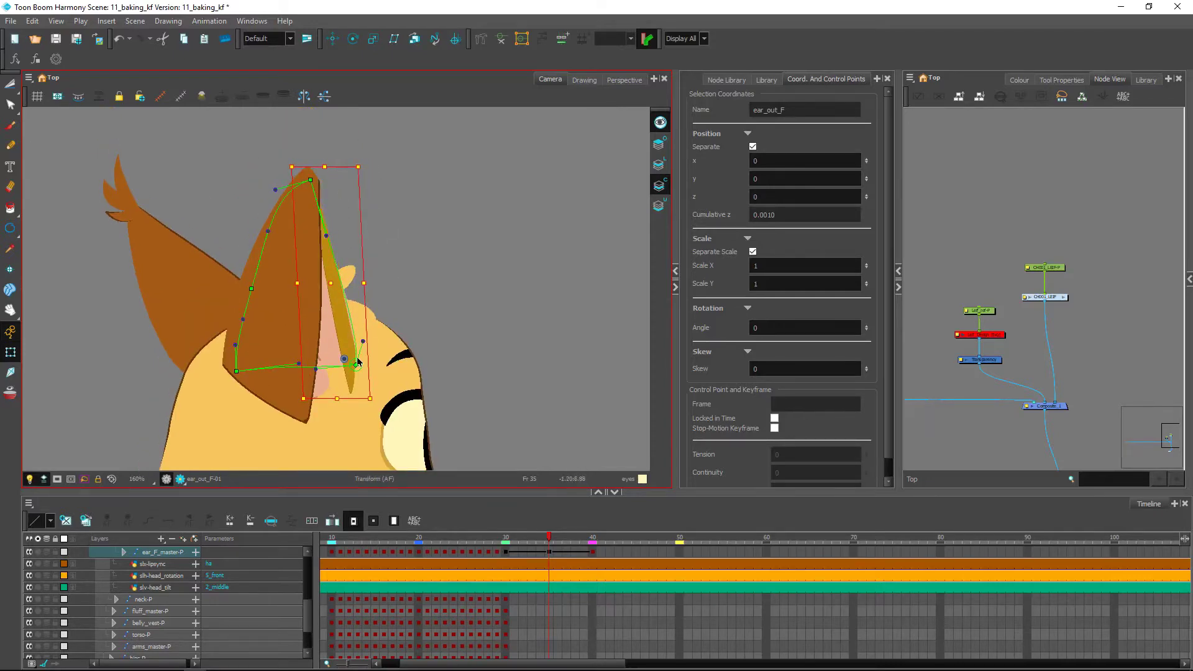
pyautogui.click(339, 354)
# Pull ear_int_F's bottom-left deform point down-right, then preview the ear over frames 30–39.
pyautogui.click(329, 354)
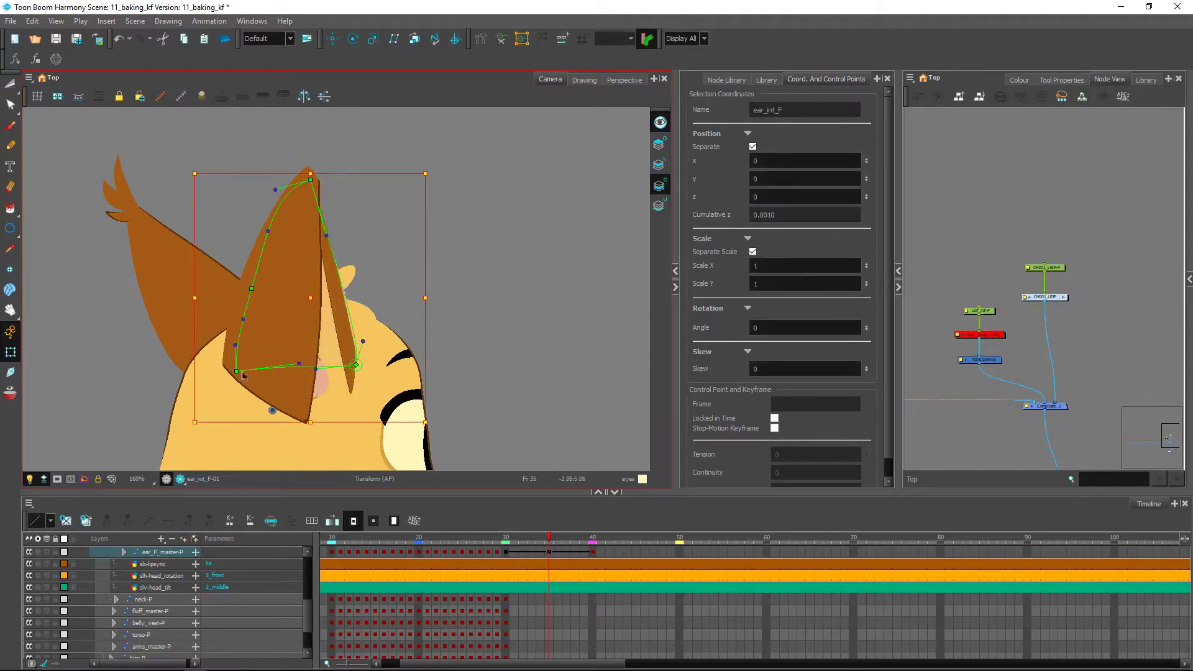
pyautogui.moveTo(241, 377); pyautogui.dragTo(269, 401)
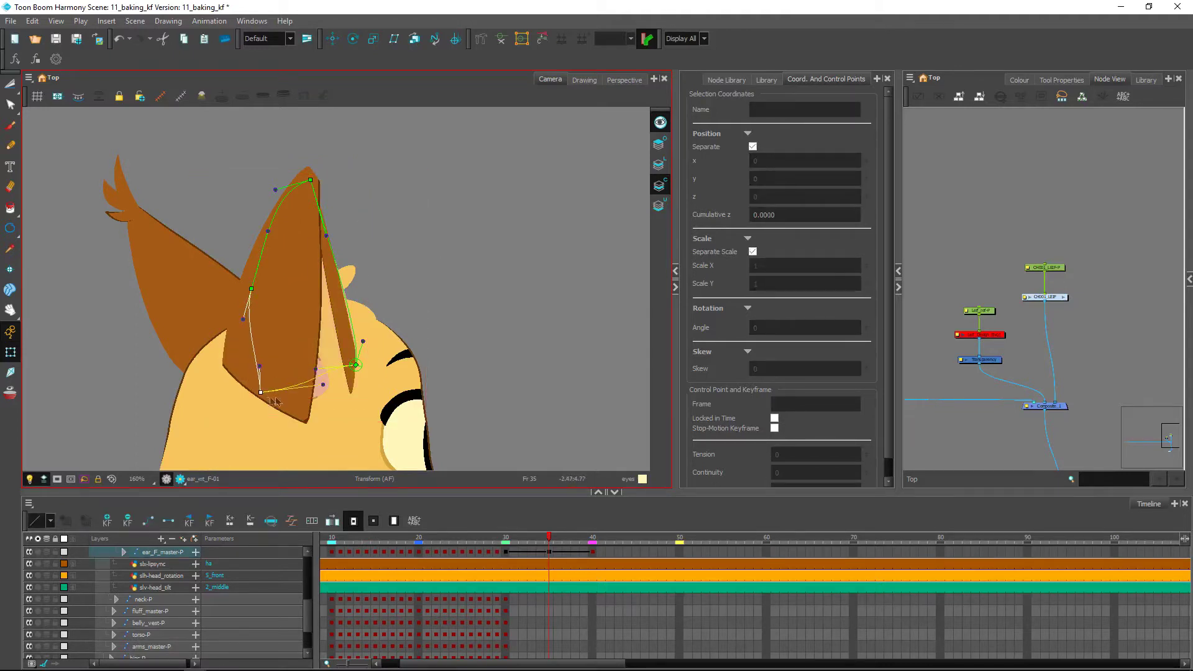
pyautogui.click(320, 380)
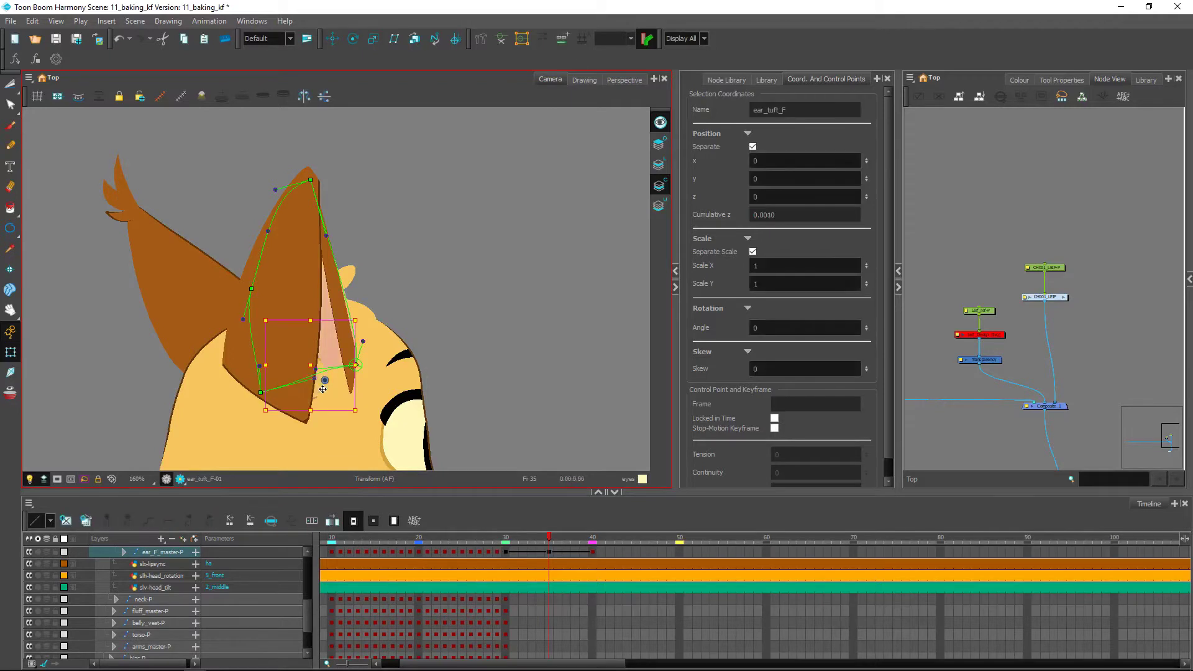
pyautogui.click(466, 338)
pyautogui.scroll(-4, 456, 347)
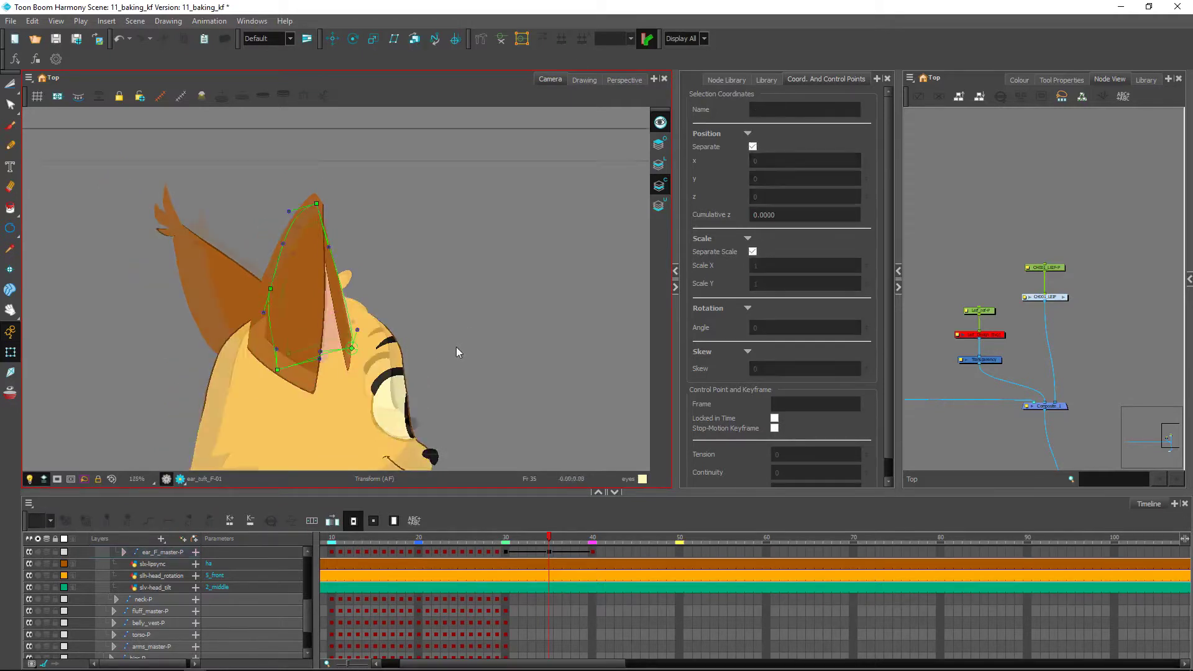
pyautogui.click(506, 538)
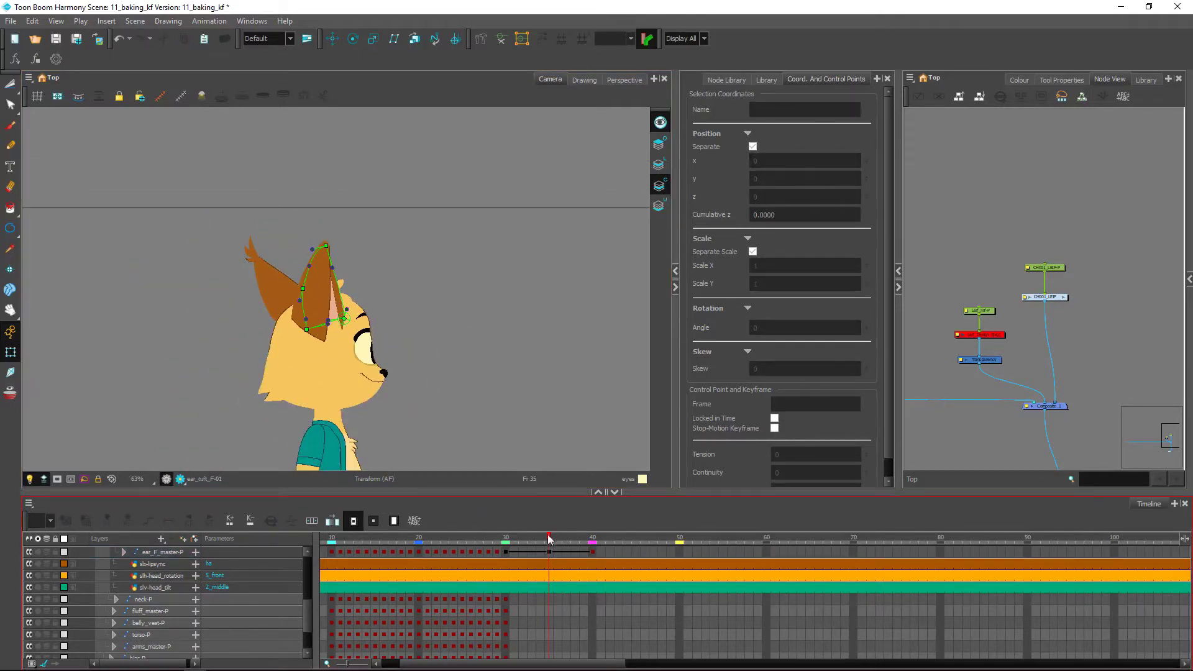
pyautogui.moveTo(508, 541); pyautogui.dragTo(565, 547)
# On frame 35, narrow ear_out_F horizontally and slant its top further left.
pyautogui.click(505, 516)
pyautogui.scroll(2, 564, 524)
pyautogui.scroll(4, 402, 338)
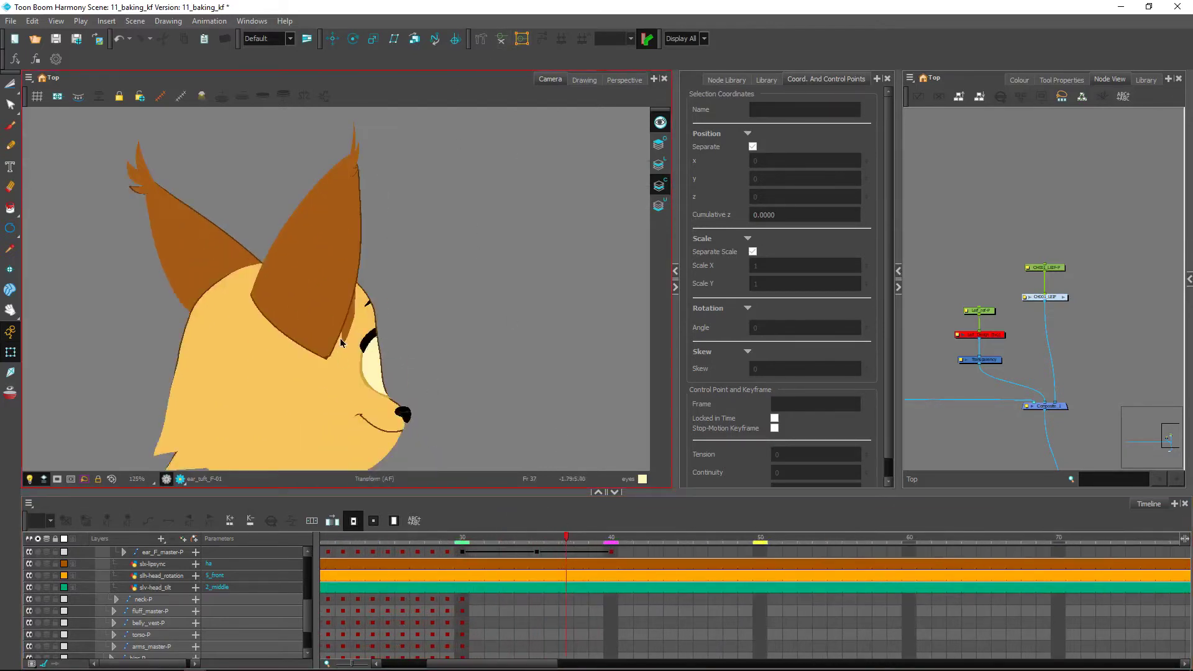
pyautogui.click(340, 342)
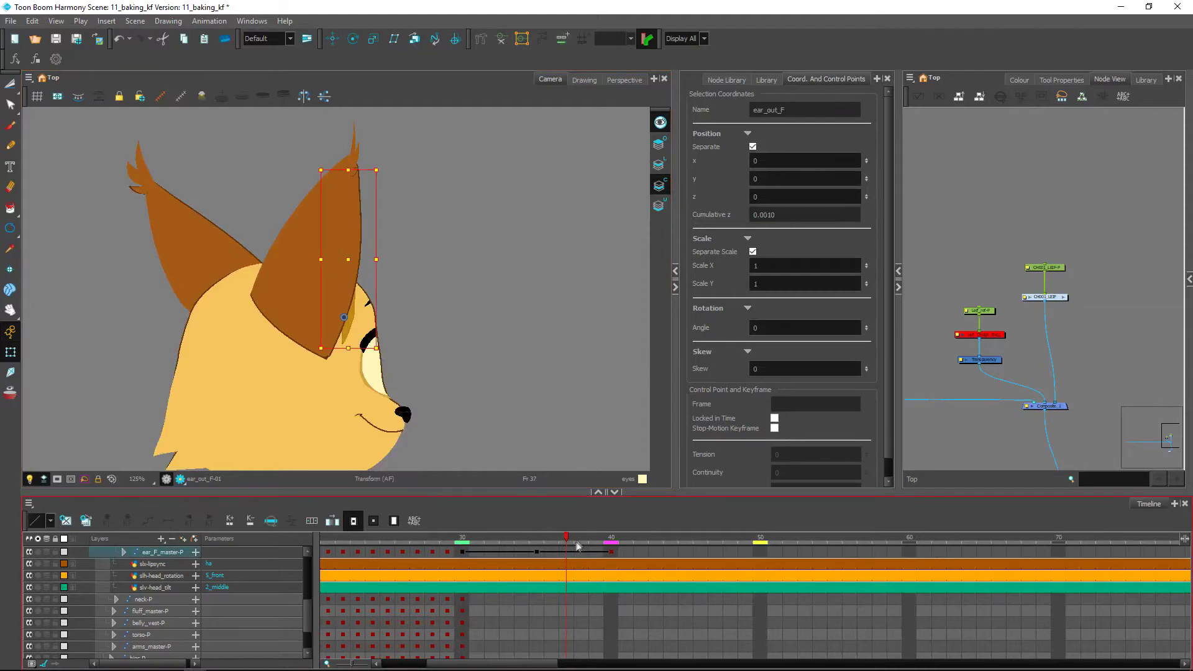
pyautogui.moveTo(566, 538)
pyautogui.mouseDown()
pyautogui.moveTo(538, 539)
pyautogui.moveTo(568, 539)
pyautogui.mouseUp()
pyautogui.moveTo(565, 542); pyautogui.dragTo(552, 544)
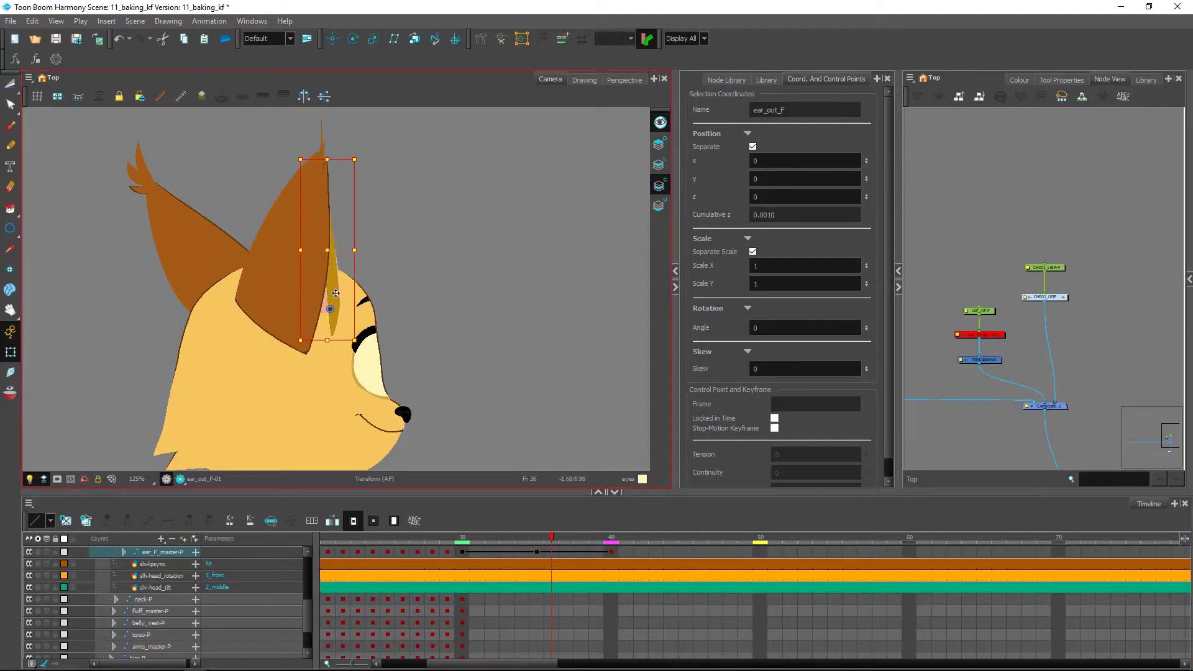
pyautogui.click(538, 538)
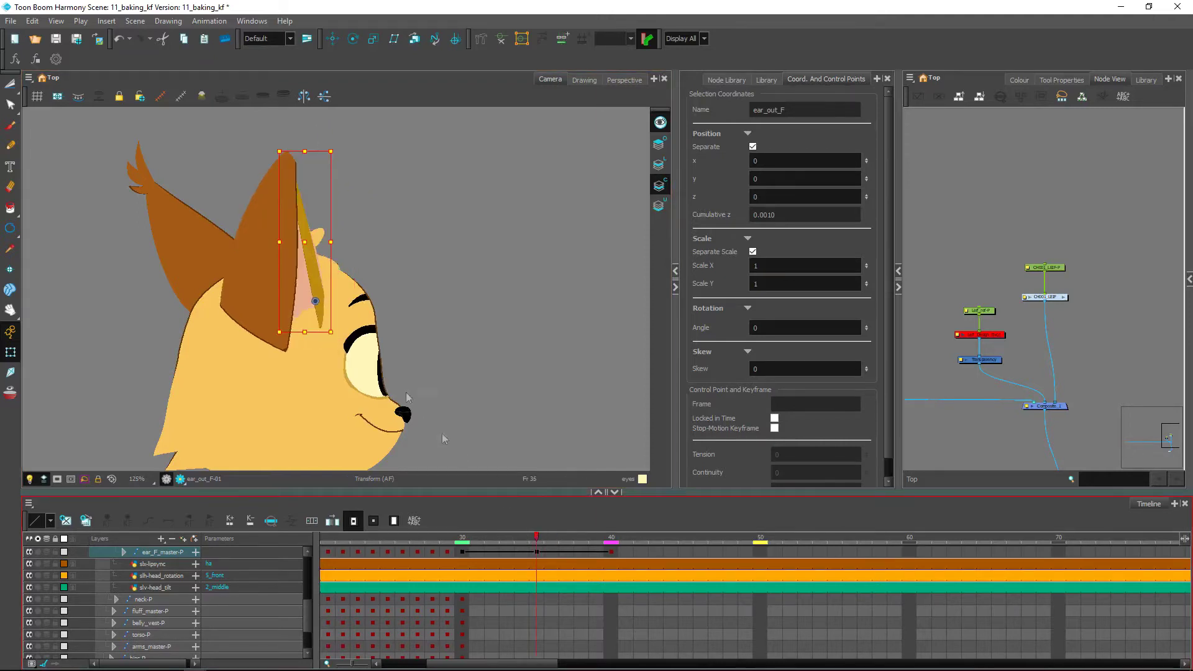
pyautogui.moveTo(333, 243); pyautogui.dragTo(326, 243)
pyautogui.moveTo(316, 150); pyautogui.dragTo(310, 149)
pyautogui.moveTo(306, 236); pyautogui.dragTo(310, 237)
pyautogui.moveTo(316, 151); pyautogui.dragTo(311, 152)
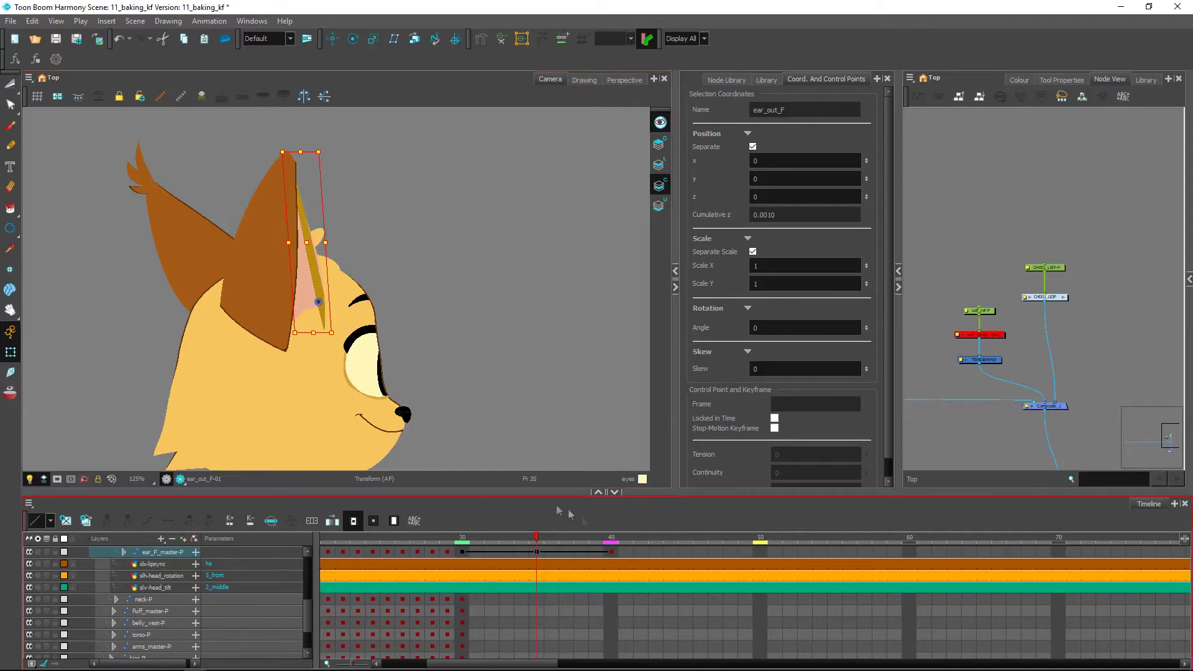
# On frame 36, rotate the outer front ear clockwise and shift it left onto the ear.
pyautogui.click(549, 537)
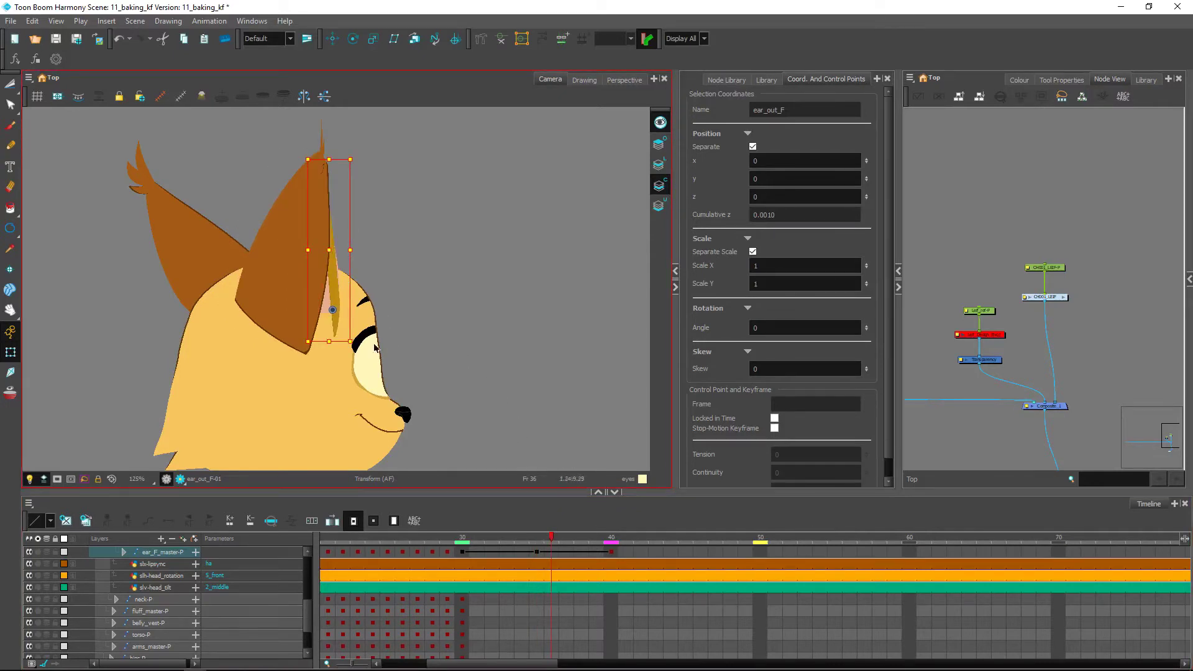
pyautogui.moveTo(360, 346); pyautogui.dragTo(356, 354)
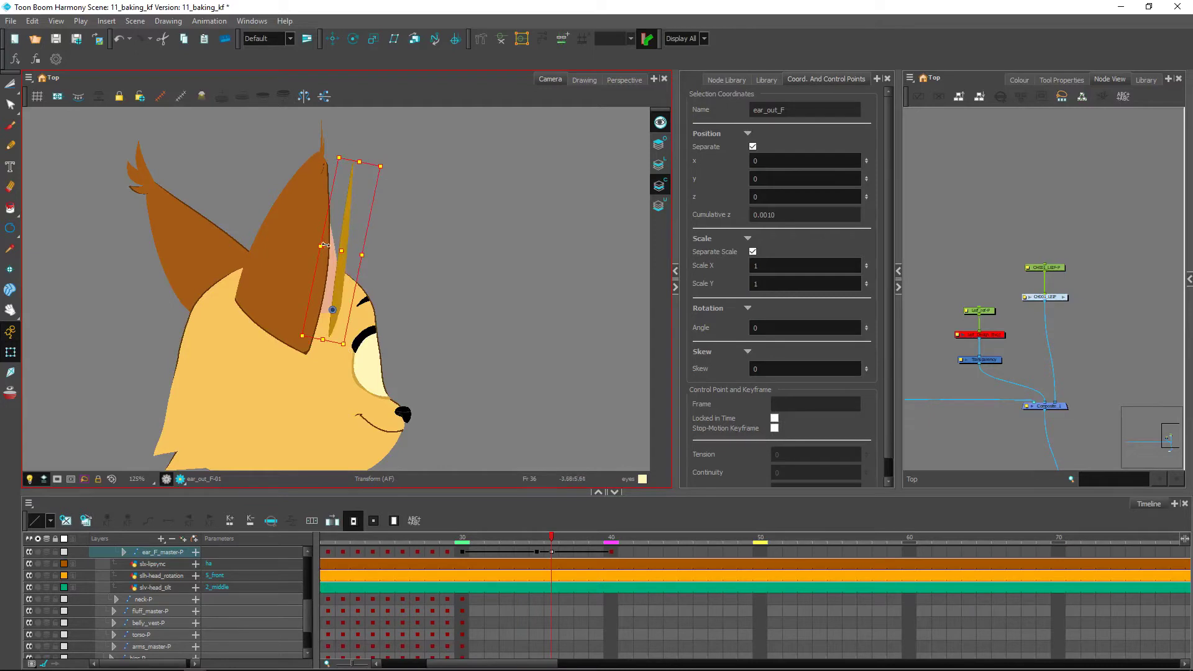
pyautogui.moveTo(339, 249); pyautogui.dragTo(301, 245)
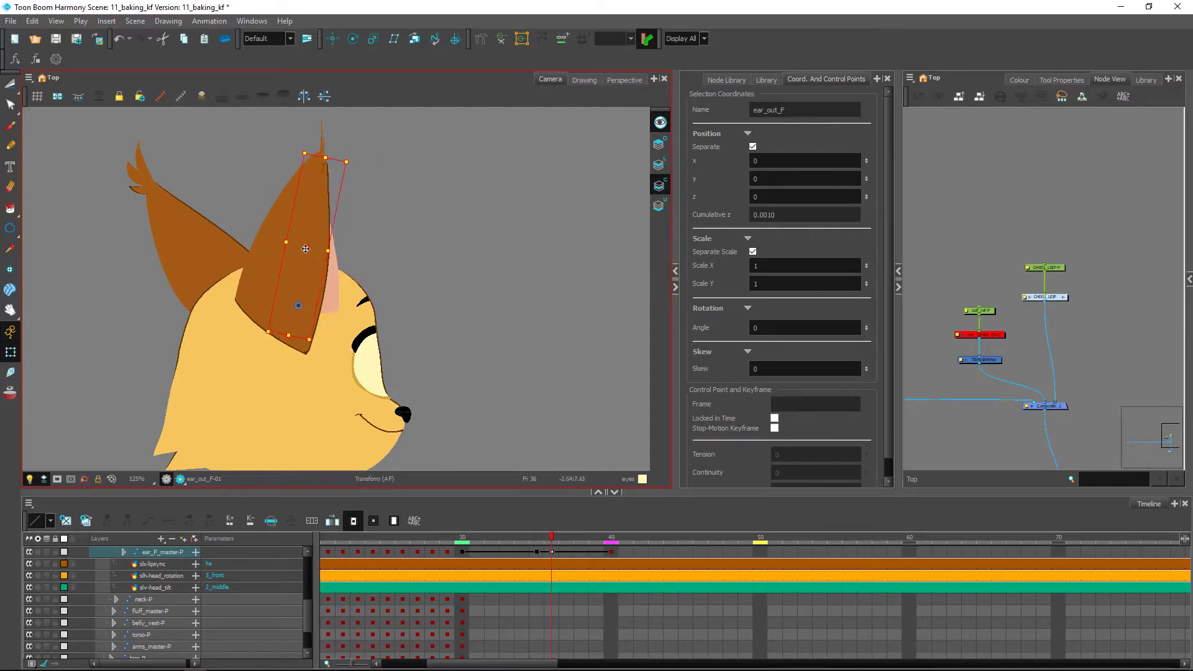
pyautogui.moveTo(537, 536)
pyautogui.mouseDown()
pyautogui.moveTo(526, 537)
pyautogui.moveTo(587, 541)
pyautogui.moveTo(491, 537)
pyautogui.moveTo(612, 536)
pyautogui.moveTo(467, 527)
pyautogui.mouseUp()
# Select the ear_tip_F-P peg on frame 35.
pyautogui.click(501, 314)
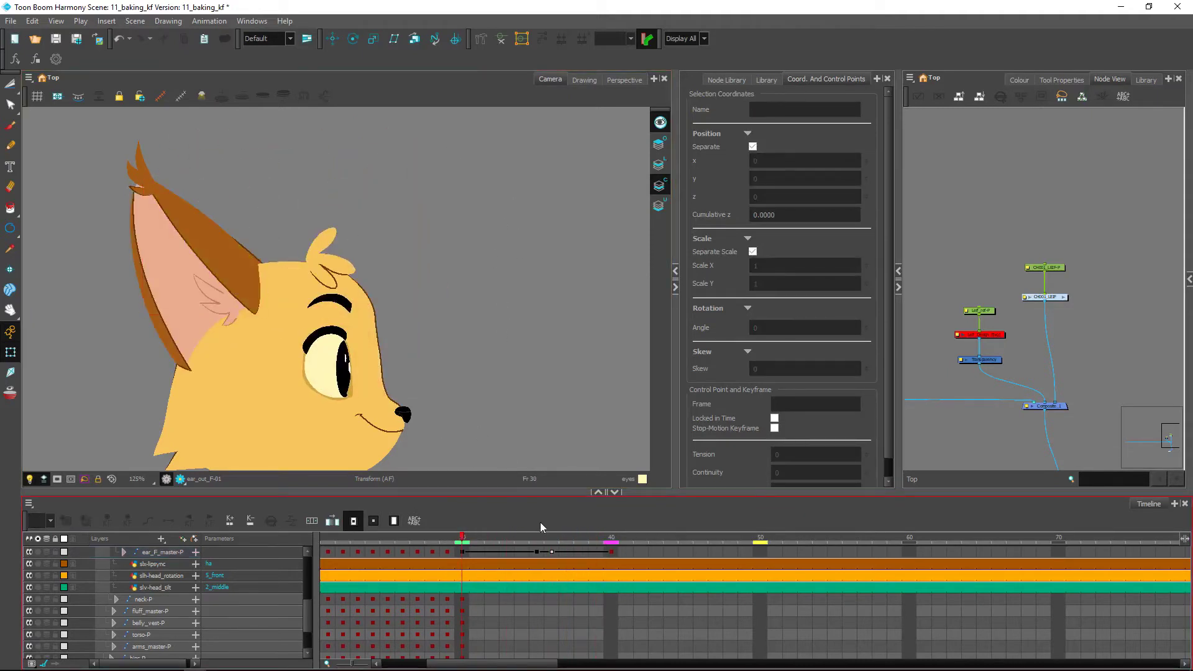
pyautogui.click(530, 538)
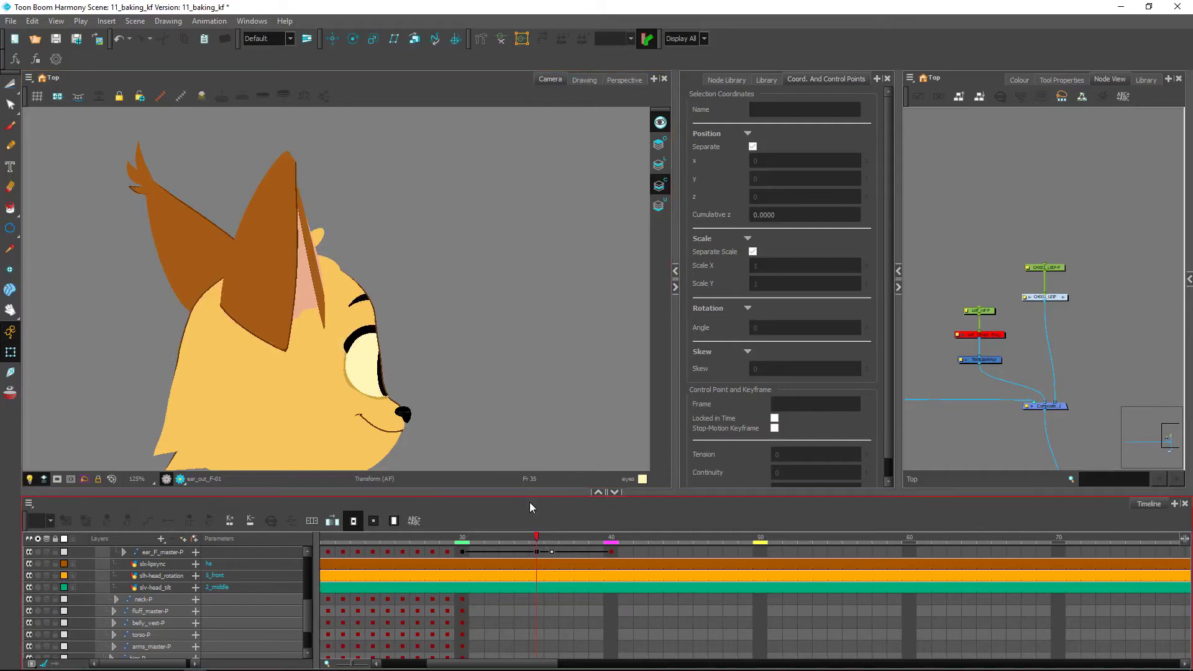
pyautogui.click(526, 536)
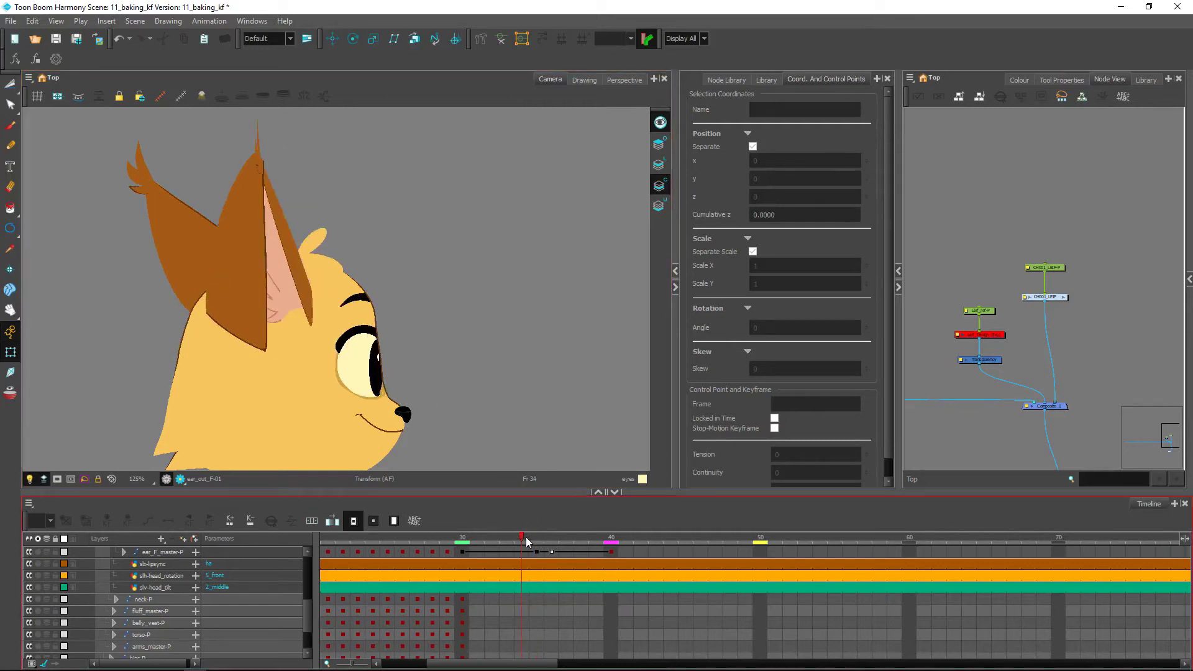
pyautogui.click(257, 163)
pyautogui.click(260, 165)
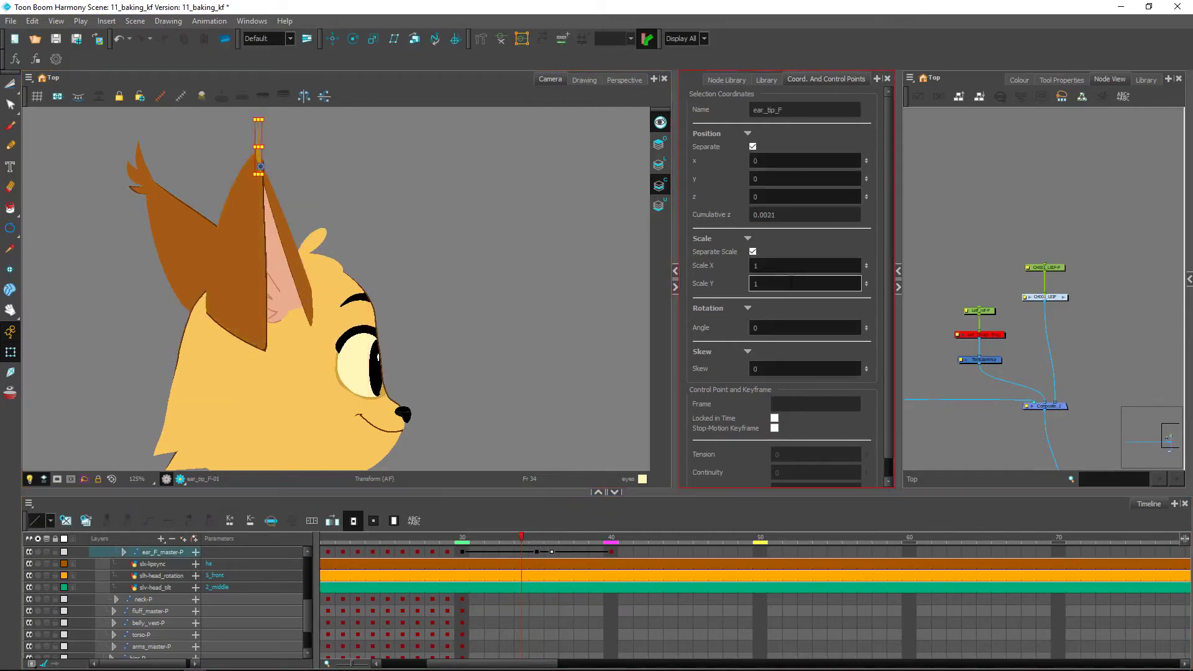
pyautogui.click(534, 538)
pyautogui.click(785, 260)
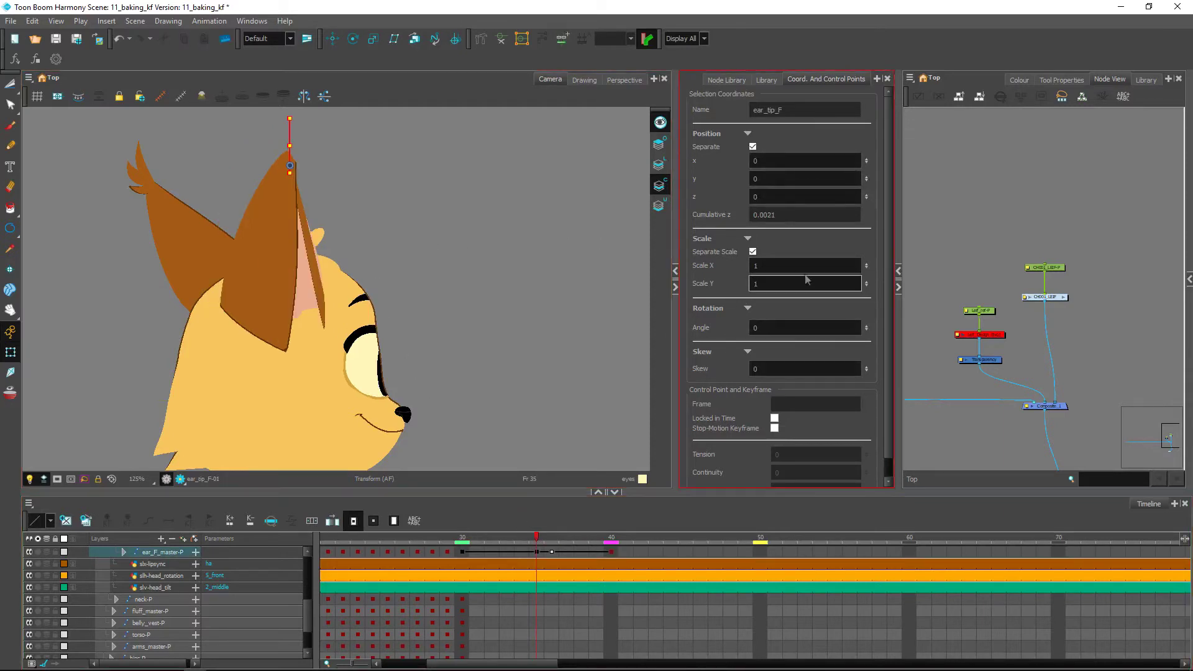
pyautogui.click(398, 265)
pyautogui.hotkey('ctrl', 'z')
# Tilt the ear tip to about 10 degrees on frame 35.
pyautogui.click(755, 266)
pyautogui.press('Return')
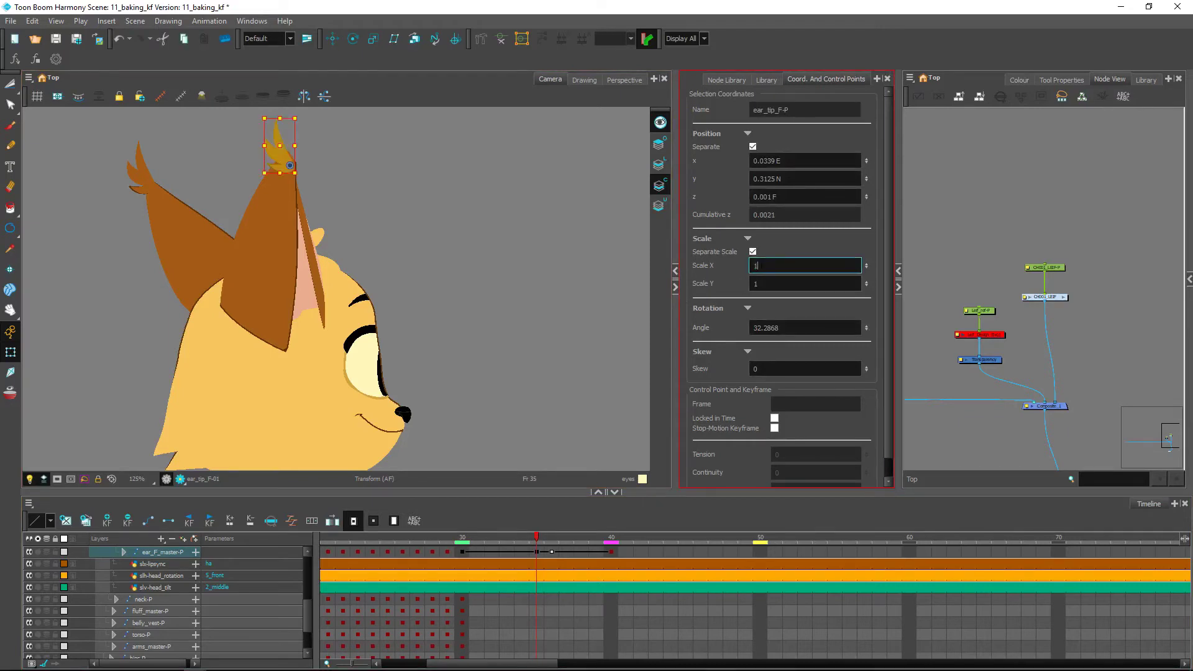
pyautogui.moveTo(301, 119); pyautogui.dragTo(318, 126)
pyautogui.click(541, 615)
# On frame 36, flip the ear tip to Scale X -1, rotate it about 61°, and review frames 30–40.
pyautogui.moveTo(545, 533); pyautogui.dragTo(552, 536)
pyautogui.click(769, 266)
pyautogui.write('-1')
pyautogui.press('Return')
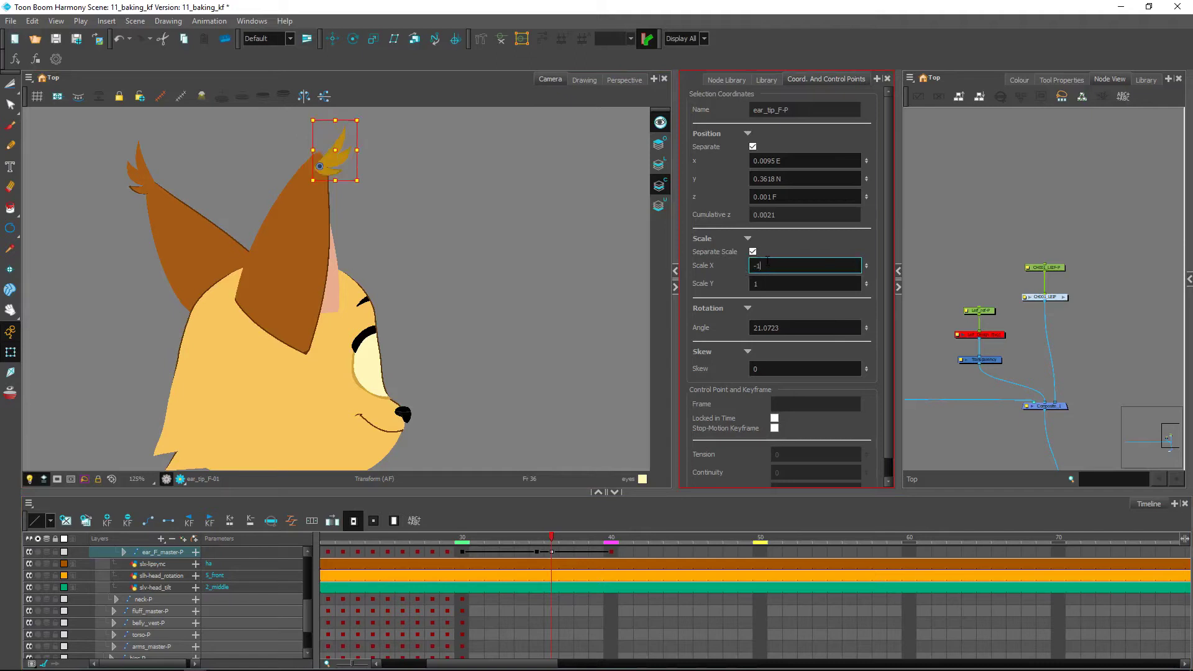
pyautogui.moveTo(336, 92); pyautogui.dragTo(315, 93)
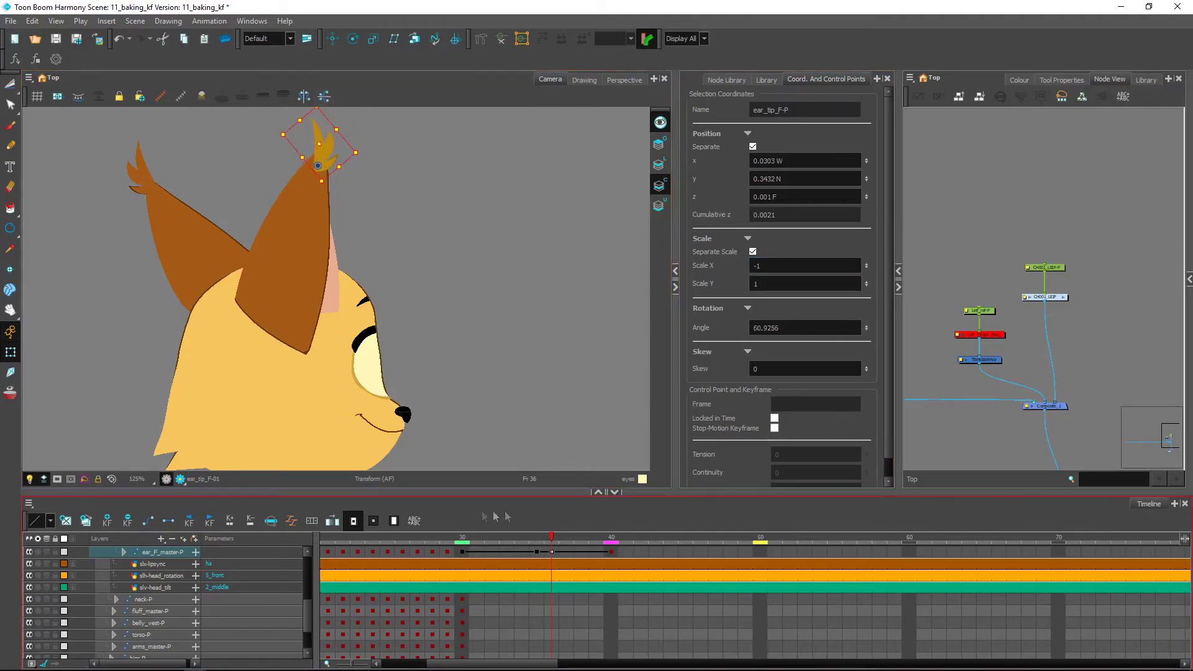
pyautogui.click(504, 540)
pyautogui.moveTo(504, 541); pyautogui.dragTo(581, 550)
pyautogui.click(467, 318)
pyautogui.scroll(-3, 465, 335)
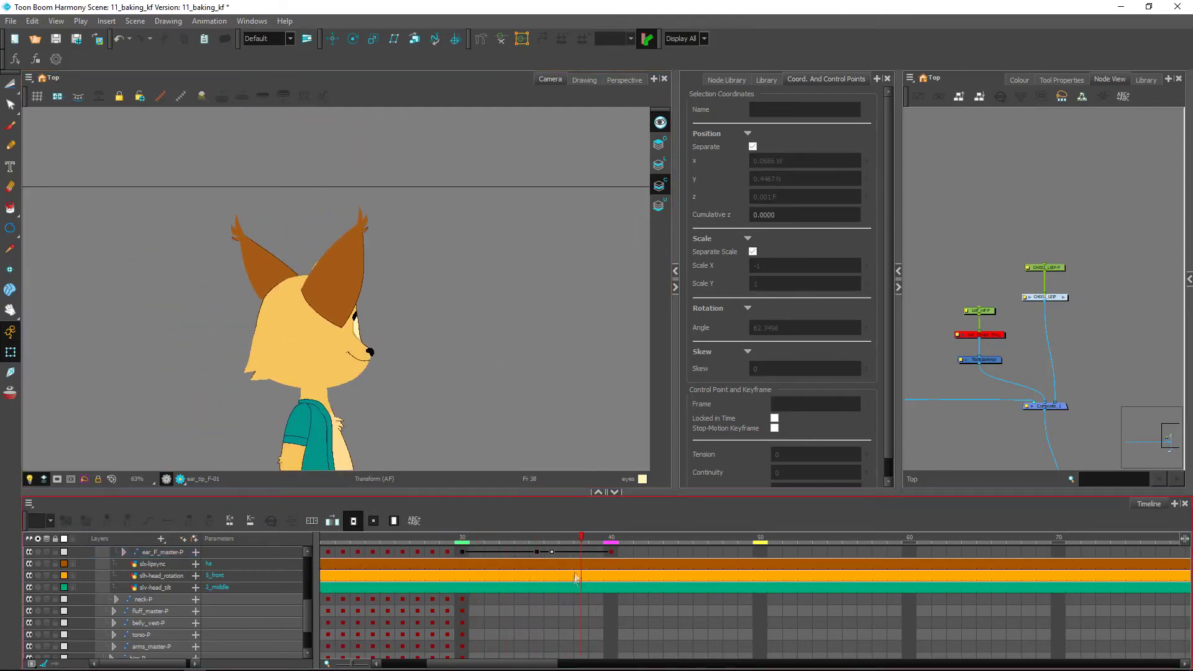
pyautogui.click(498, 533)
pyautogui.moveTo(498, 533); pyautogui.dragTo(599, 587)
pyautogui.moveTo(412, 333); pyautogui.dragTo(376, 452)
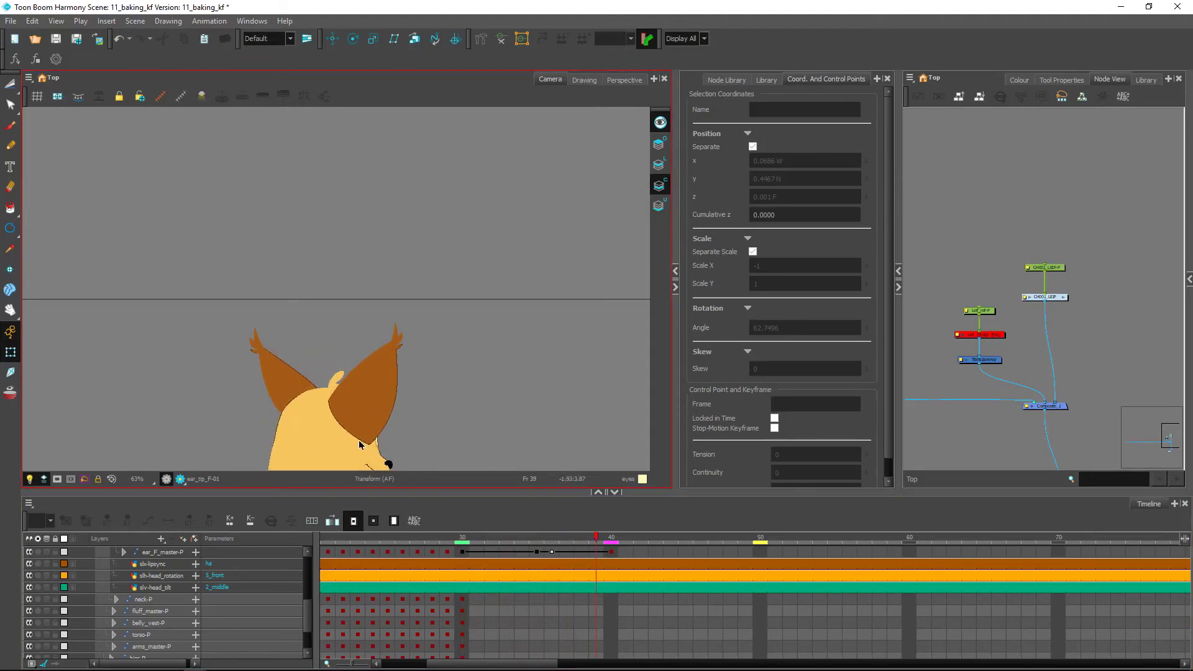
pyautogui.click(535, 539)
pyautogui.moveTo(428, 330); pyautogui.dragTo(375, 359)
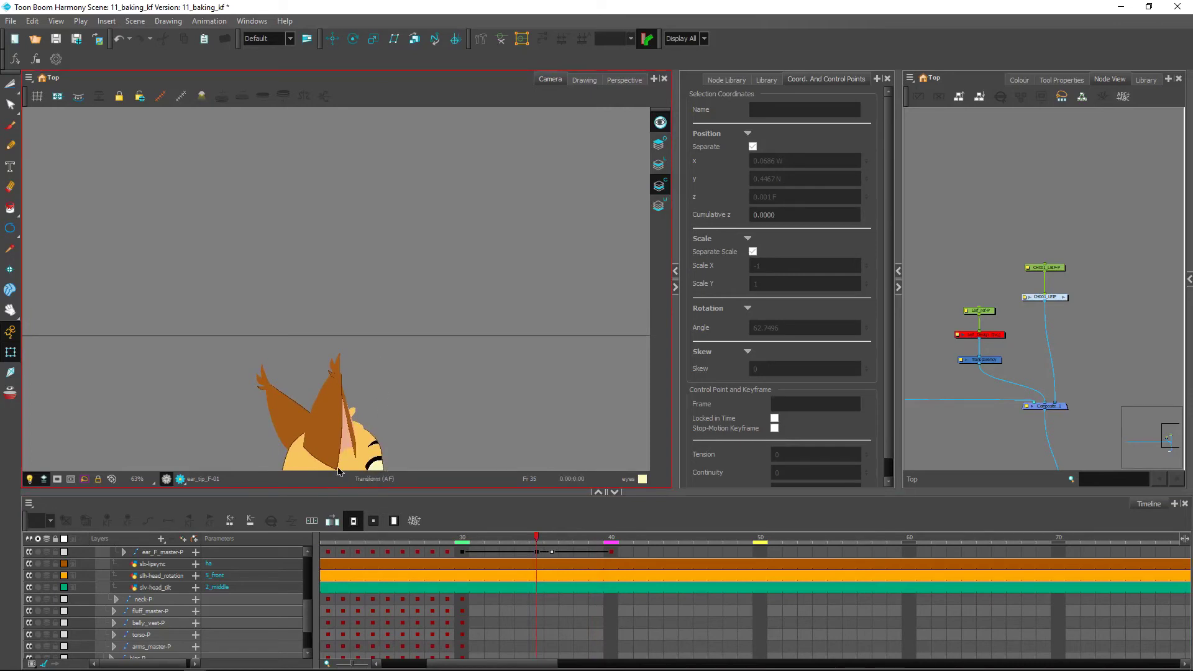
pyautogui.moveTo(396, 428)
pyautogui.mouseDown()
pyautogui.moveTo(390, 378)
pyautogui.moveTo(395, 428)
pyautogui.mouseUp()
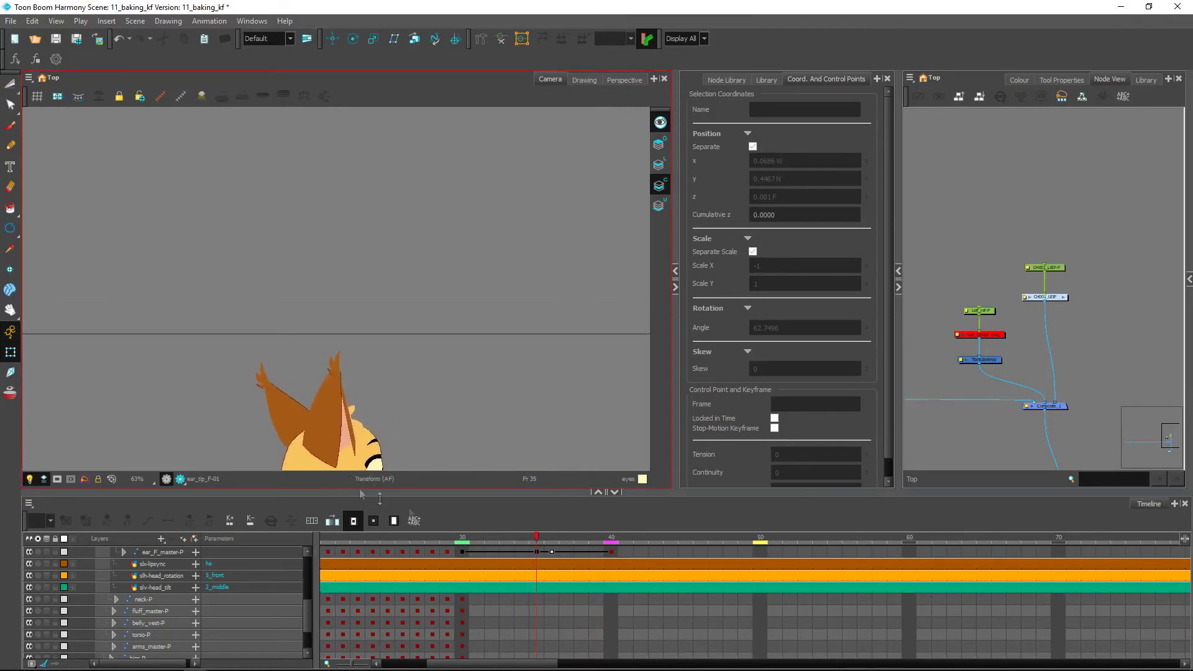
pyautogui.moveTo(535, 538)
pyautogui.mouseDown()
pyautogui.moveTo(463, 538)
pyautogui.moveTo(584, 540)
pyautogui.moveTo(537, 539)
pyautogui.mouseUp()
# Zoom in on the fox's head and select the front ear's outer outline, line_outside_ear_F.
pyautogui.click(339, 454)
pyautogui.moveTo(415, 424); pyautogui.dragTo(433, 307)
pyautogui.hotkey('shift', 't')
pyautogui.press('2')
pyautogui.press('2')
pyautogui.press('2')
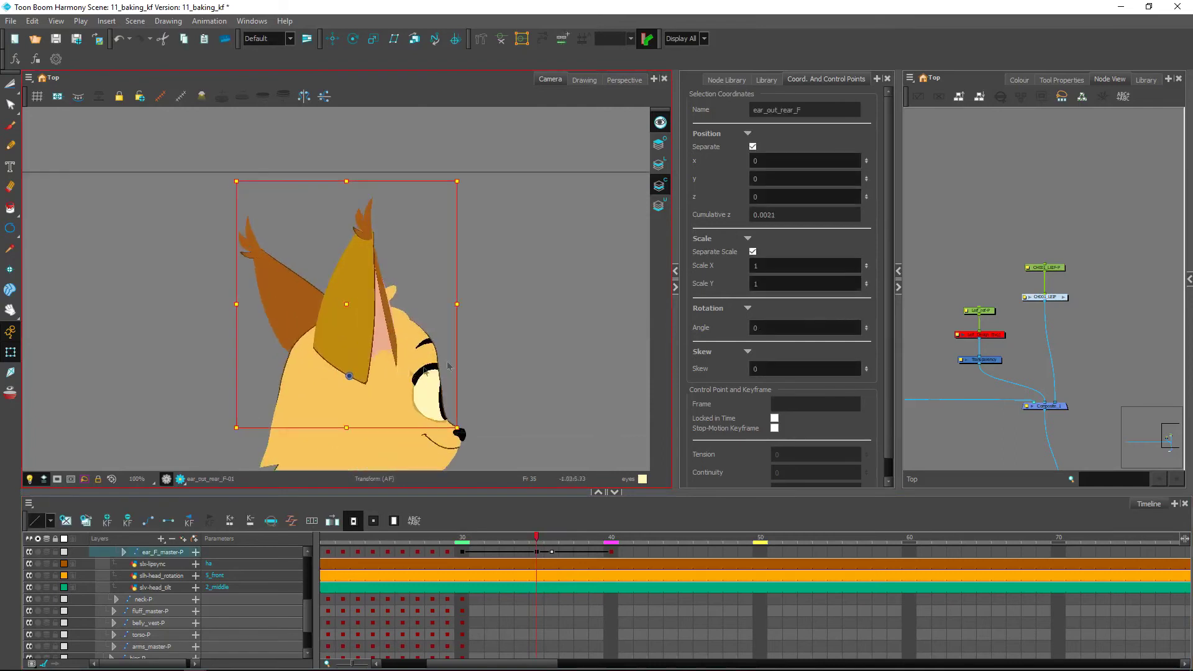
pyautogui.click(375, 412)
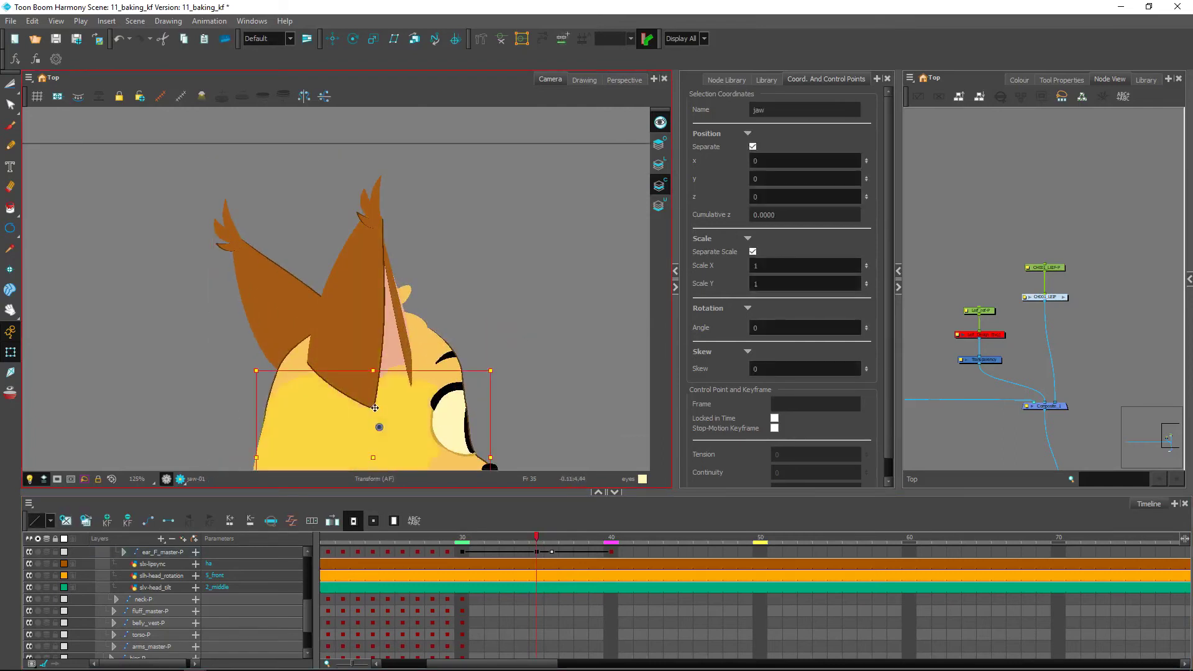
pyautogui.click(445, 315)
pyautogui.click(374, 410)
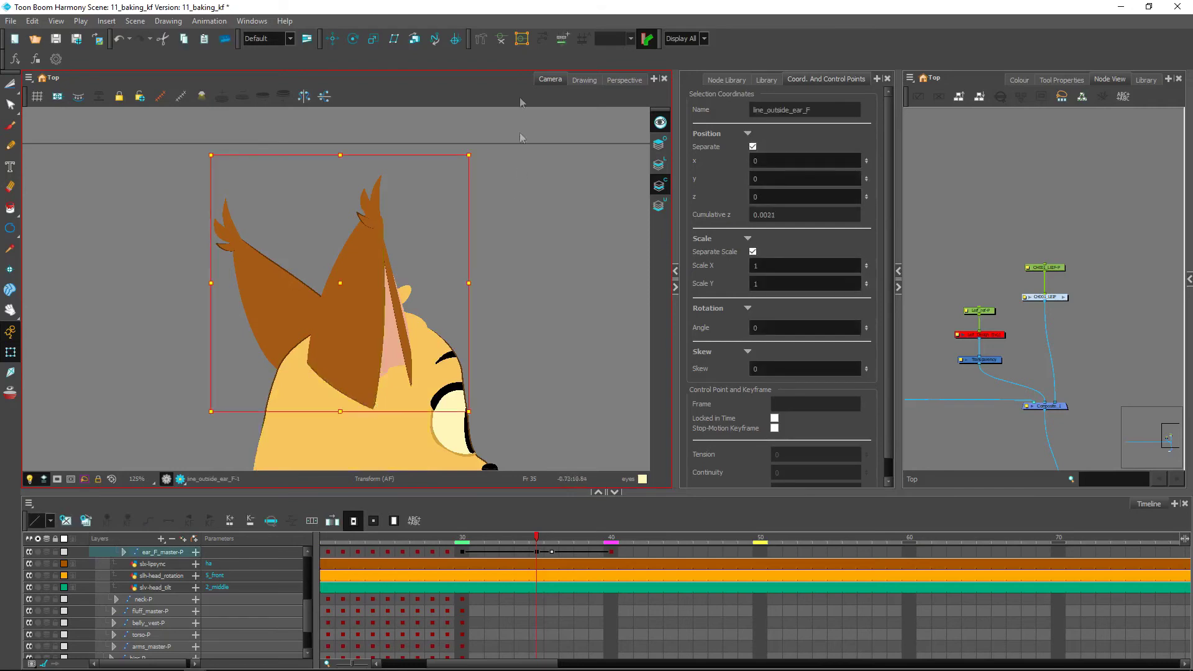
# Pull the curve deformer's bottom point lower, then select frames 30–40 on ear_F_master-P.
pyautogui.click(501, 38)
pyautogui.click(524, 353)
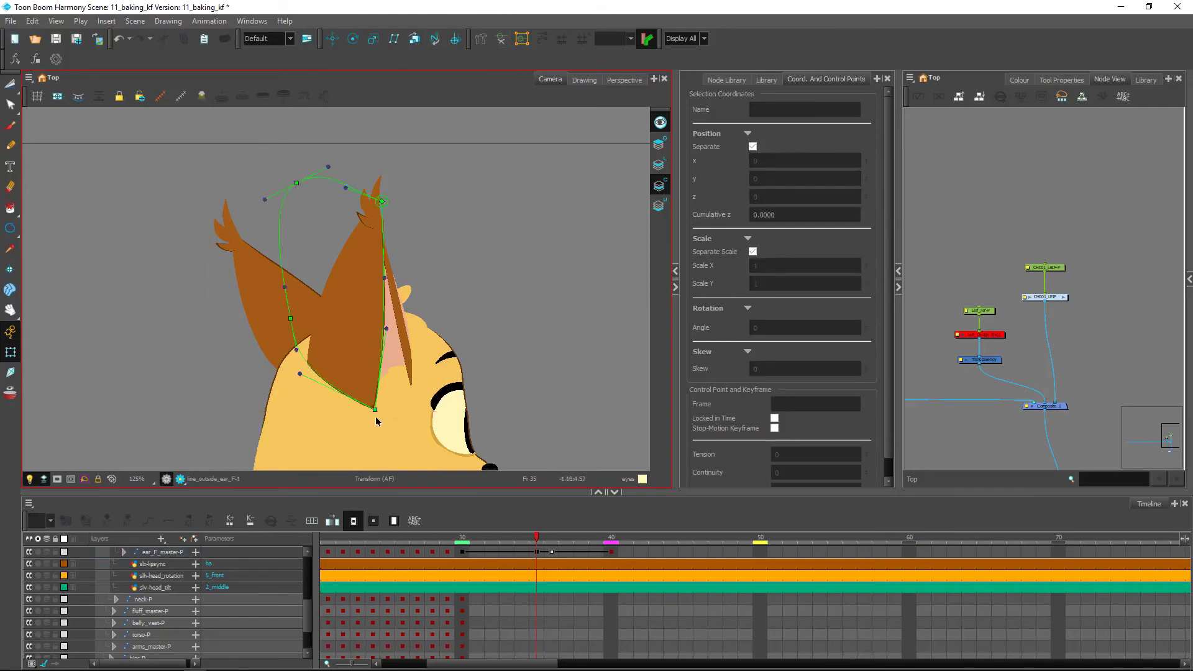
pyautogui.moveTo(377, 412); pyautogui.dragTo(380, 429)
pyautogui.moveTo(536, 541); pyautogui.dragTo(479, 536)
pyautogui.press('1')
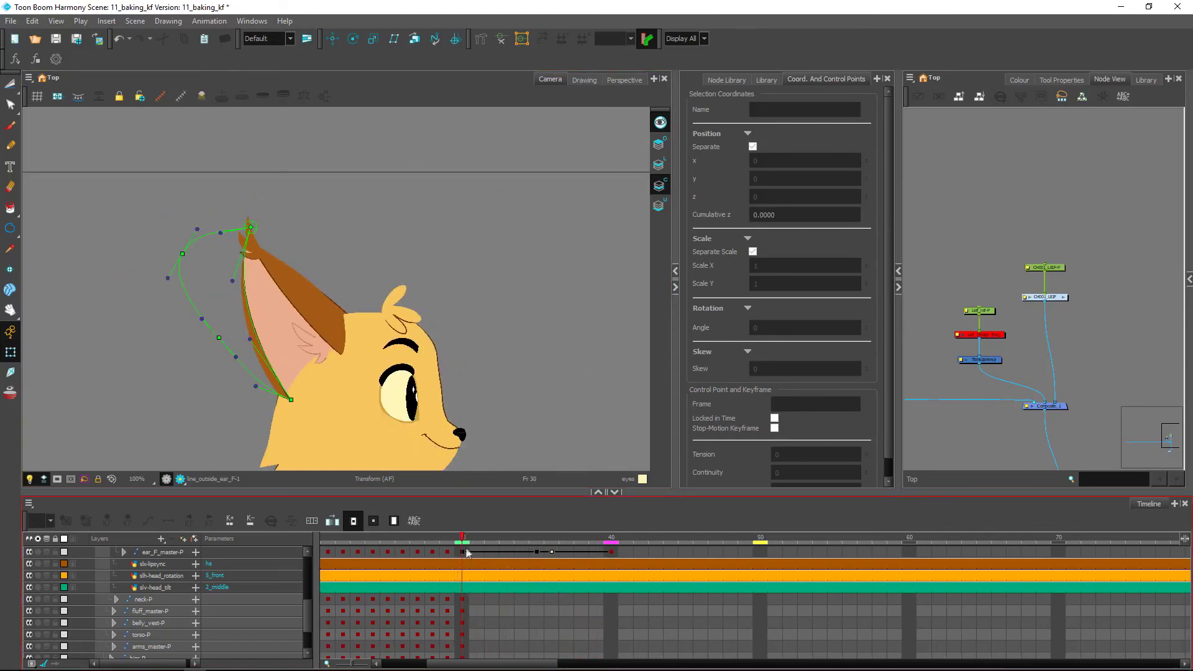
pyautogui.moveTo(463, 554); pyautogui.dragTo(613, 554)
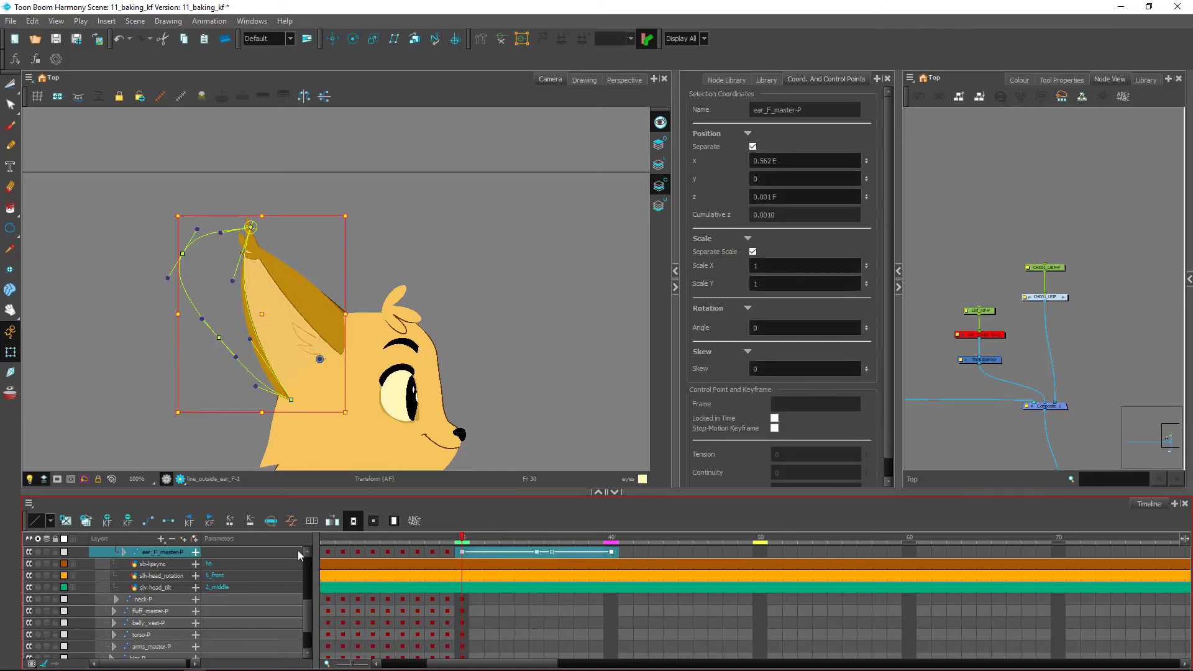
# Create keyframes on every frame from 30 to 40 for ear_F_master-P and play them back.
pyautogui.click(311, 521)
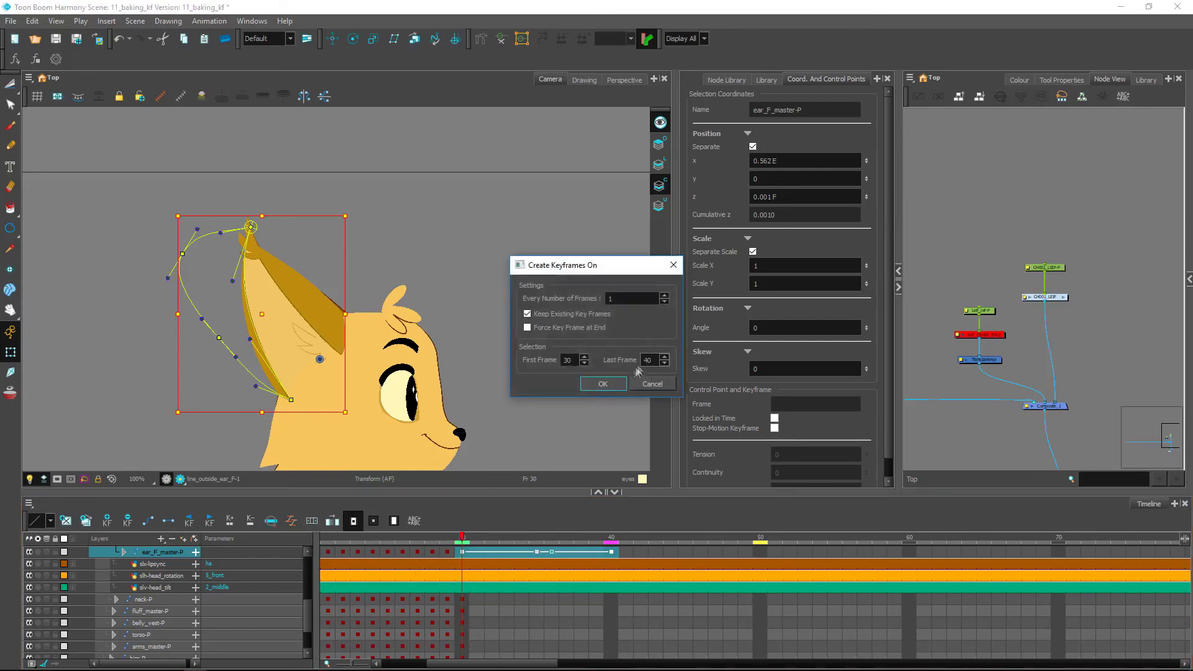
pyautogui.click(603, 384)
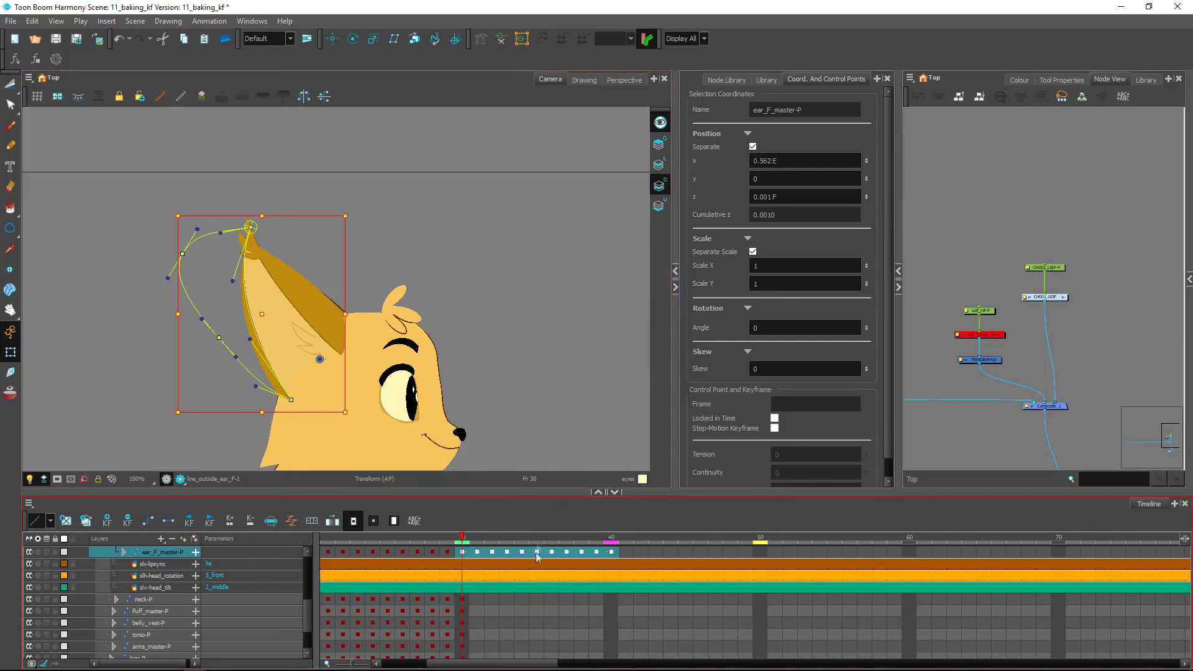
pyautogui.click(560, 399)
pyautogui.click(464, 544)
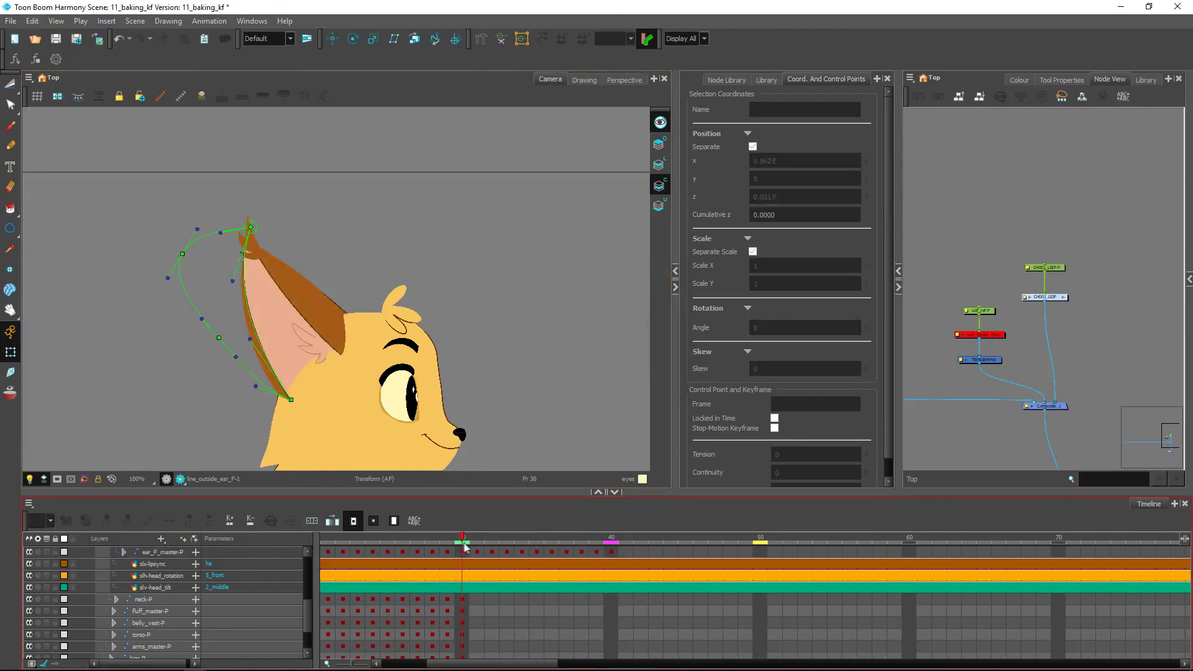
pyautogui.moveTo(466, 540); pyautogui.dragTo(462, 567)
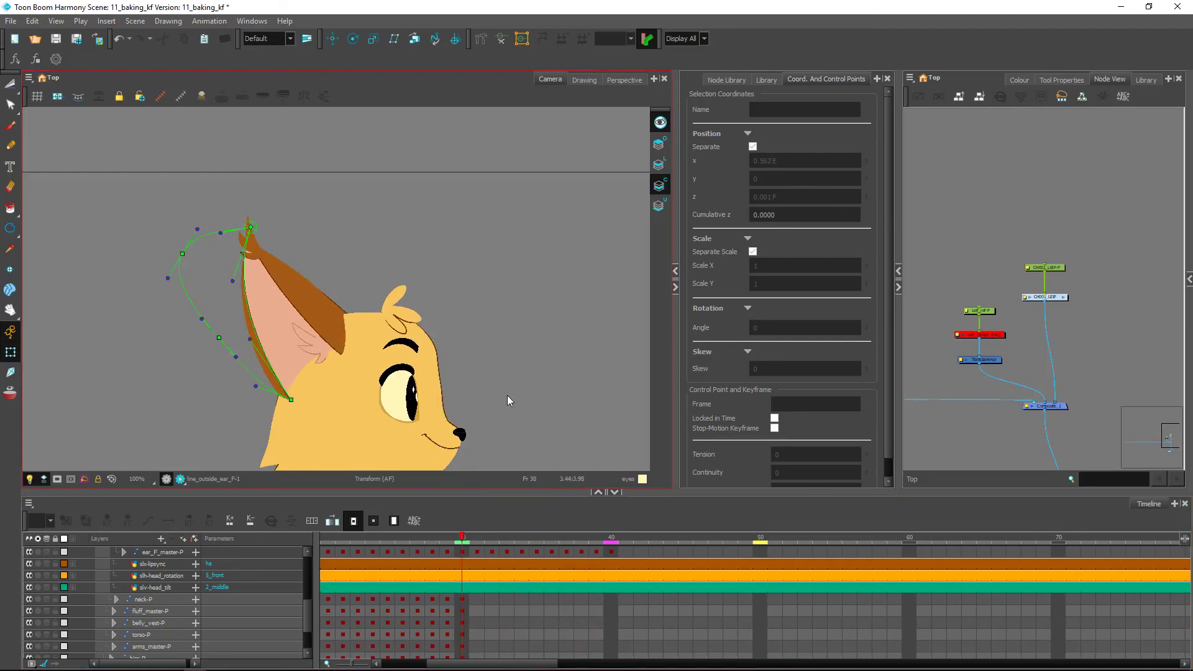